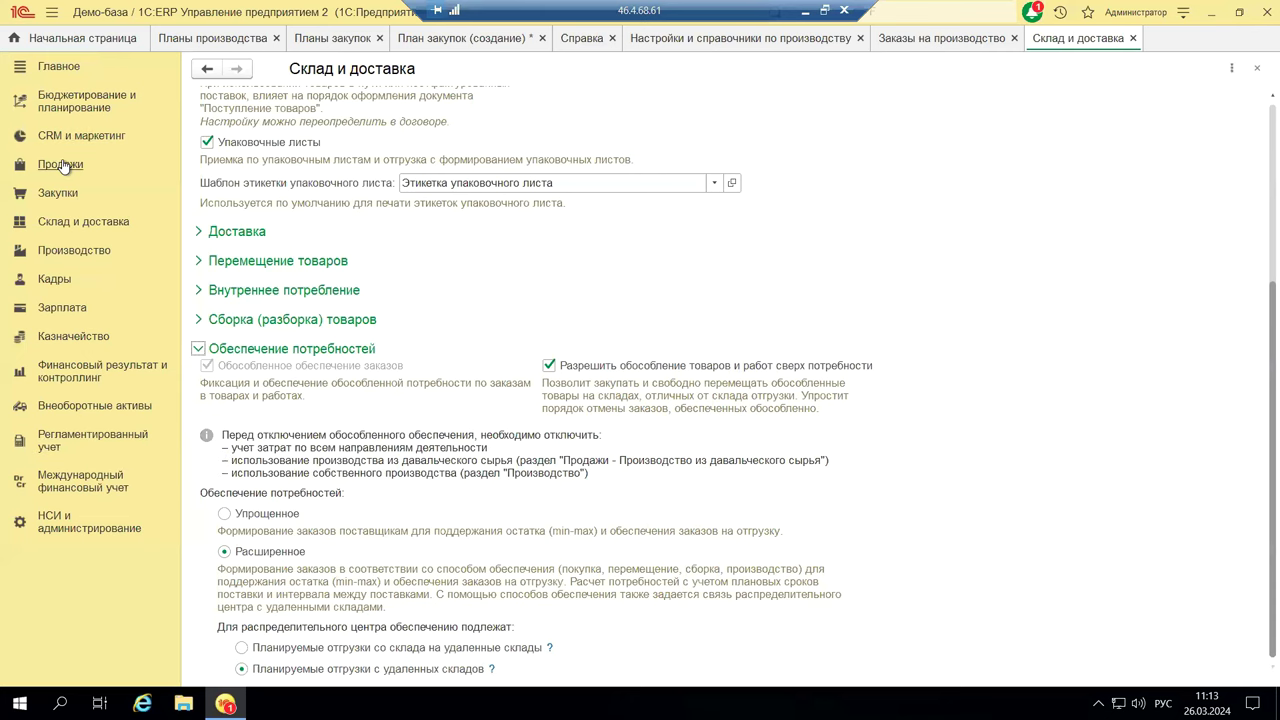
# Open the «Планы производства» list, view it with only current plans and the selectable statuses, and restore the full list
pyautogui.click(75, 101)
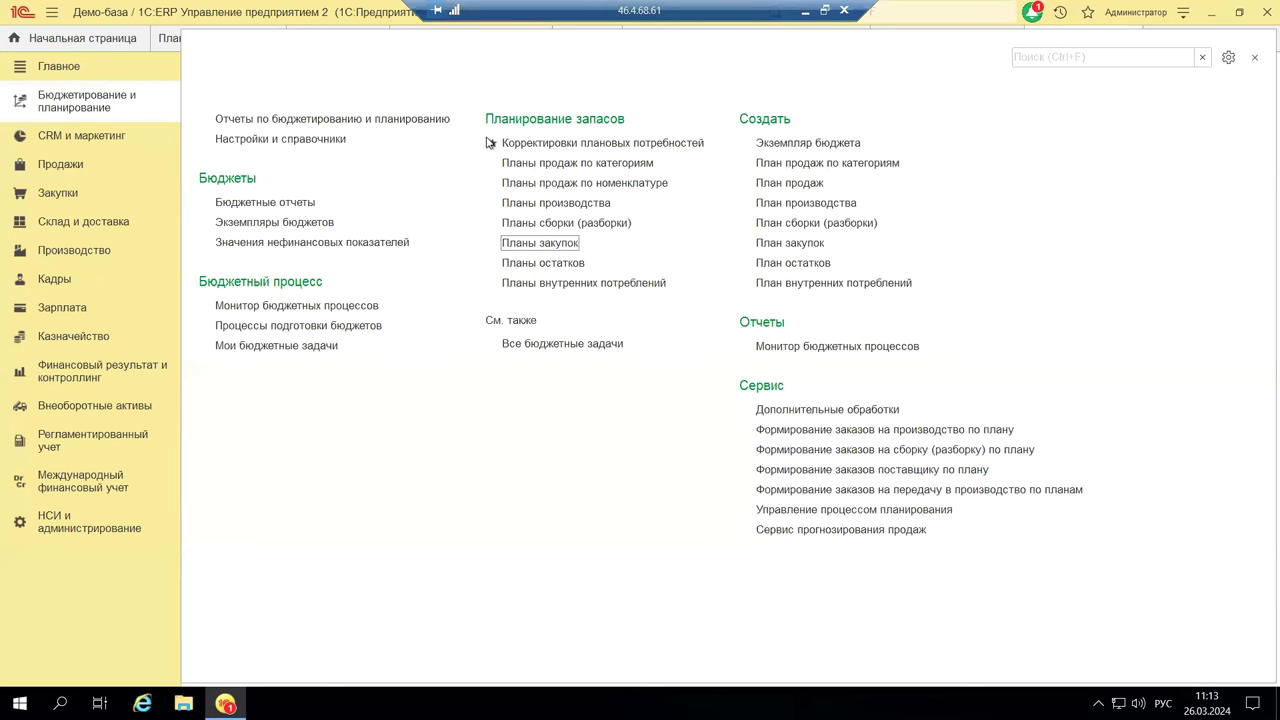
pyautogui.click(531, 203)
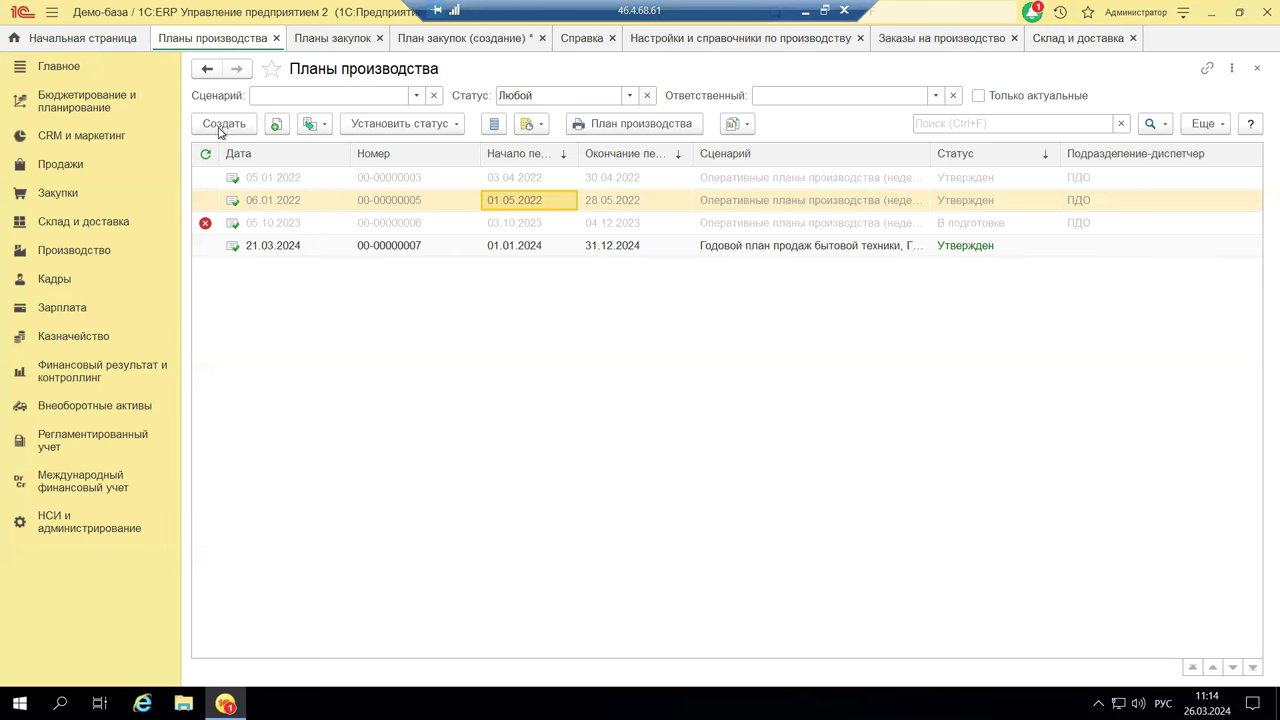
pyautogui.click(978, 96)
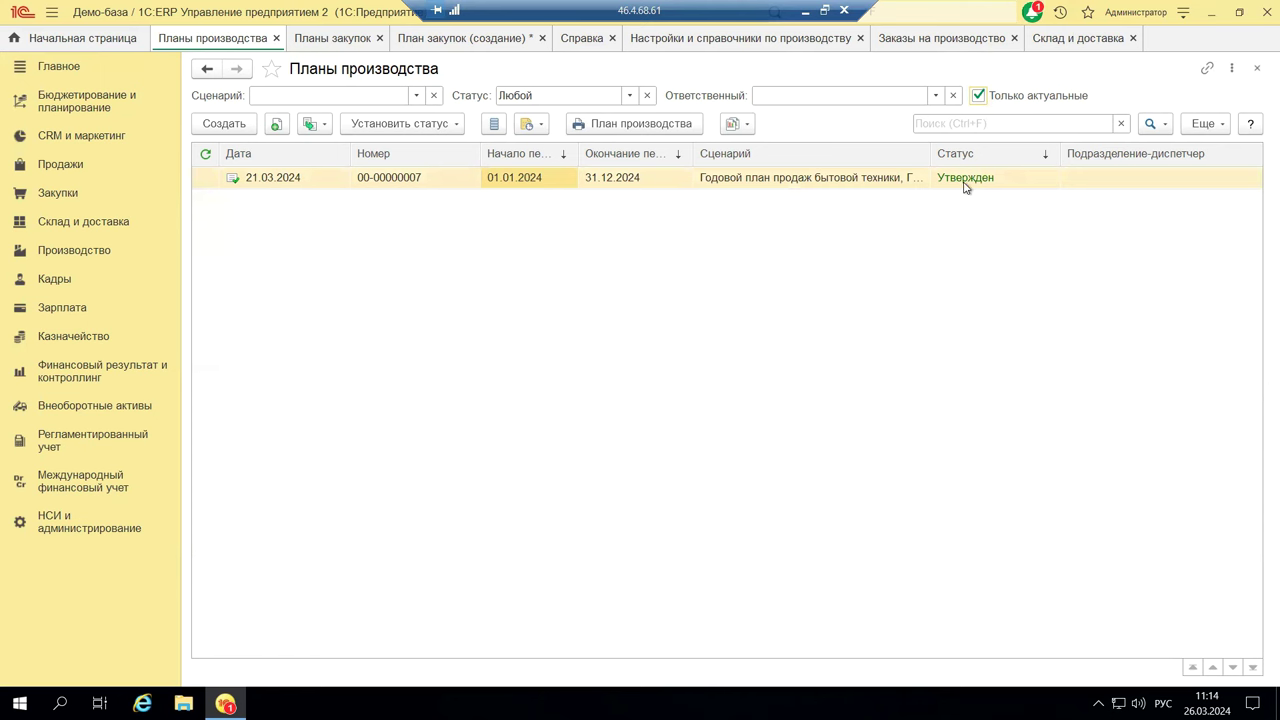
pyautogui.click(455, 124)
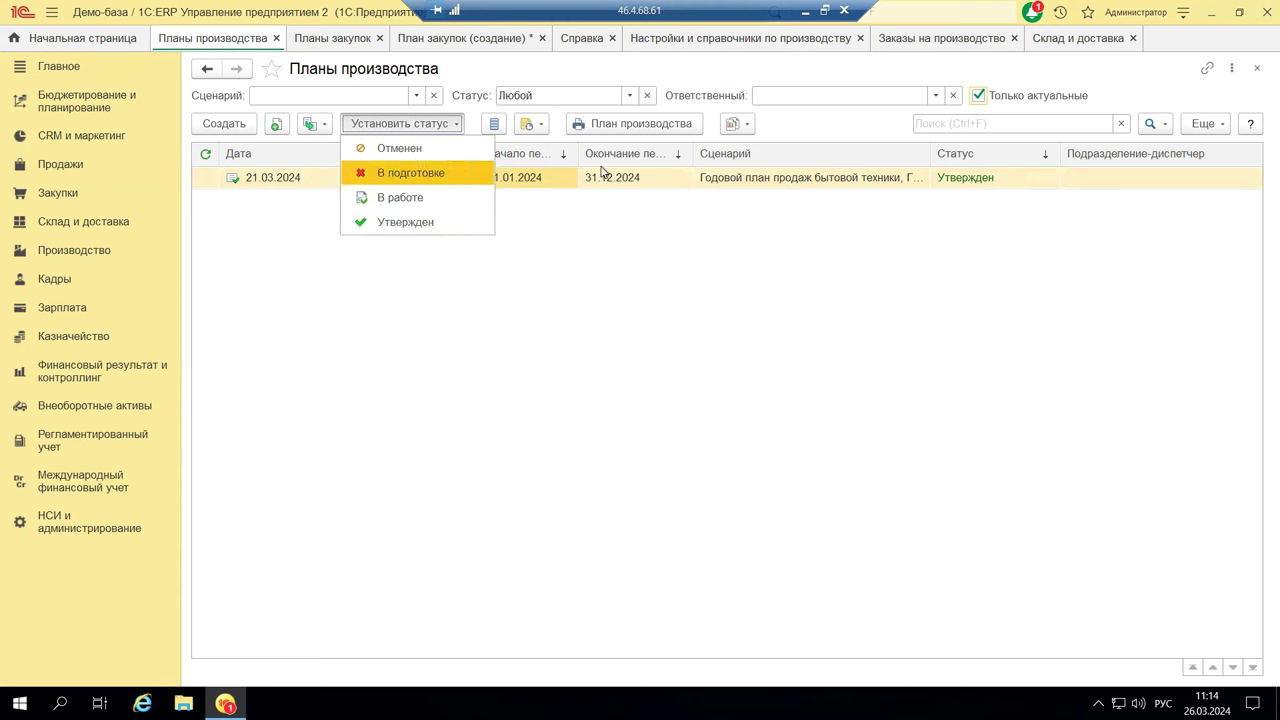
pyautogui.click(980, 96)
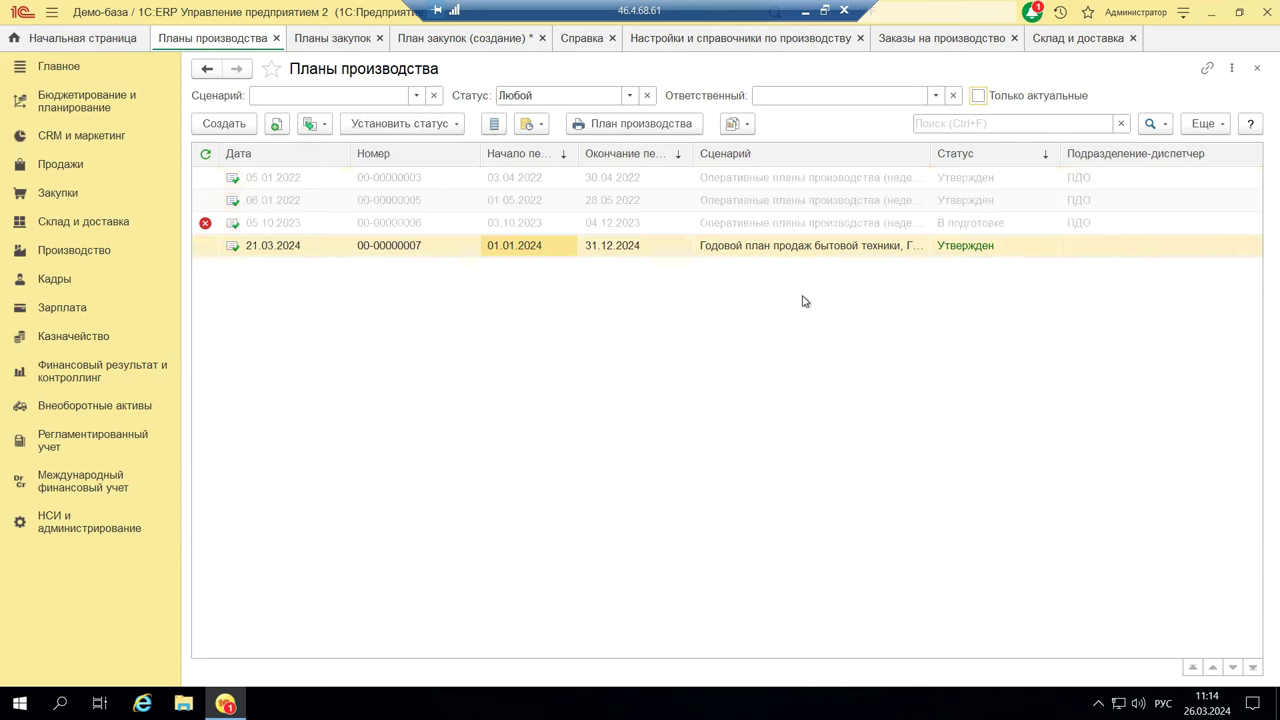
# Open the production plan dated 06.01.2022 and examine the available plan types without changing the selection
pyautogui.click(813, 203)
pyautogui.doubleClick(813, 203)
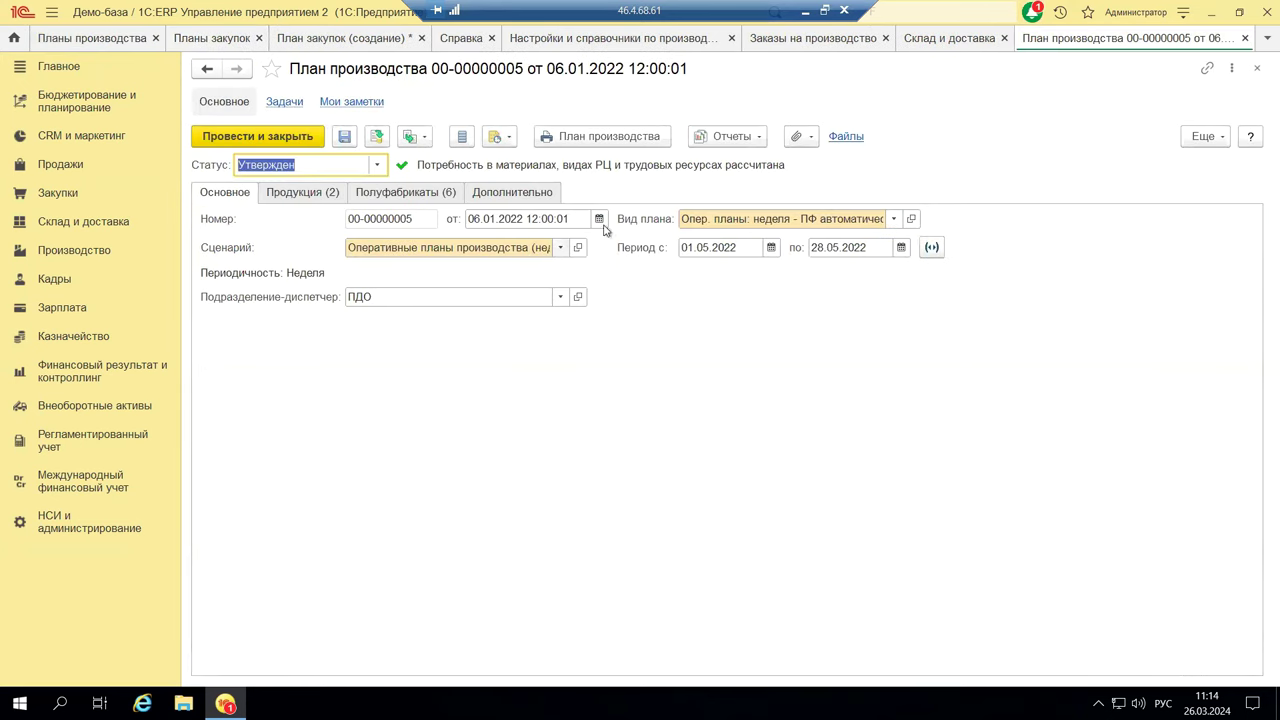
pyautogui.click(894, 219)
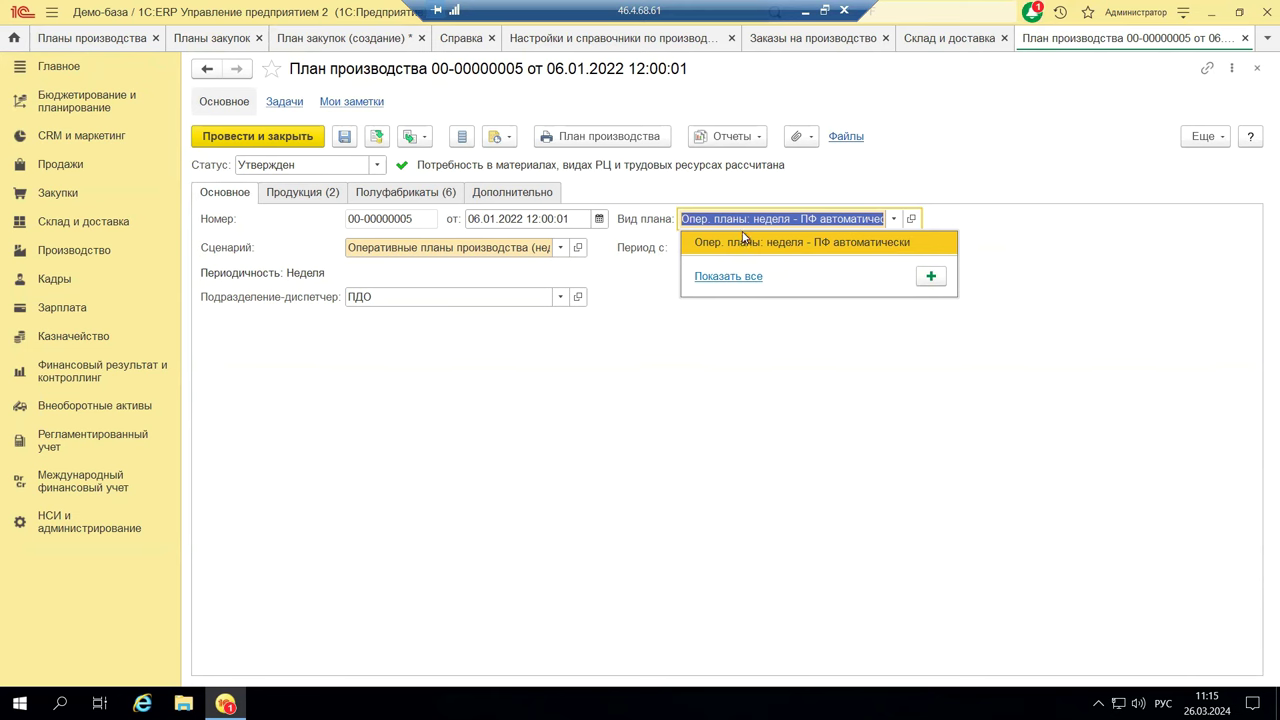
pyautogui.click(733, 275)
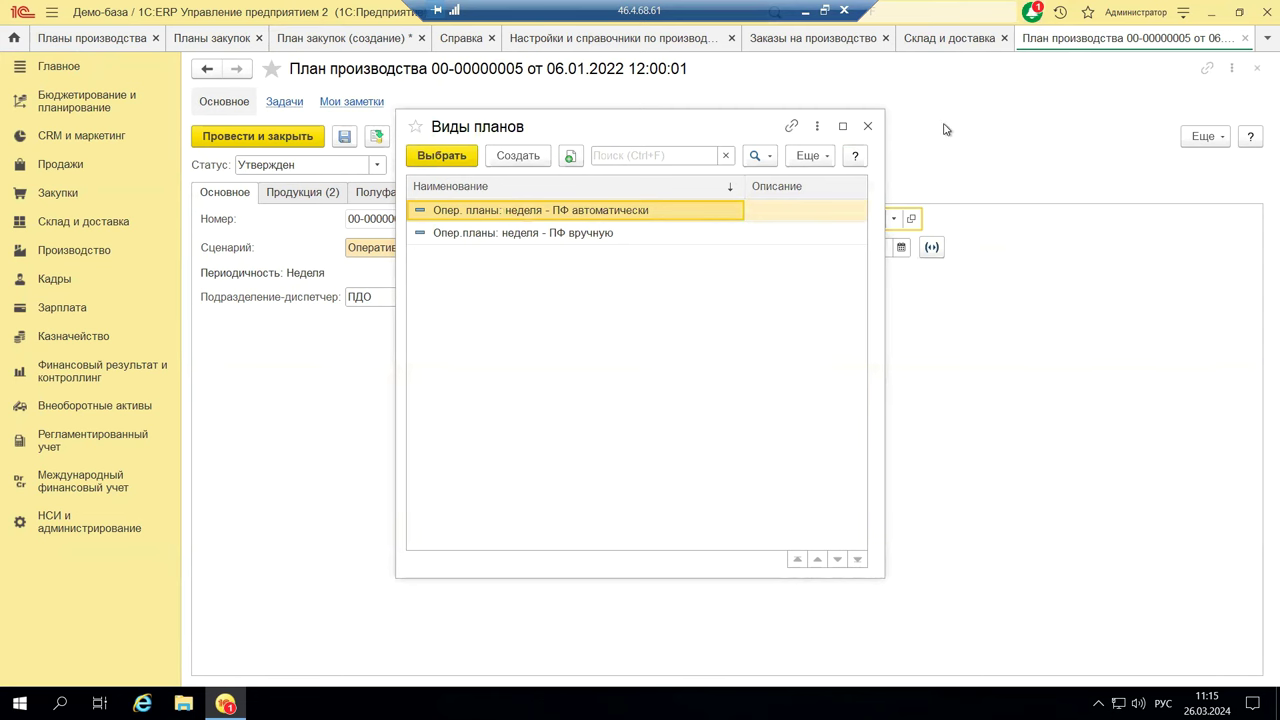
pyautogui.click(868, 127)
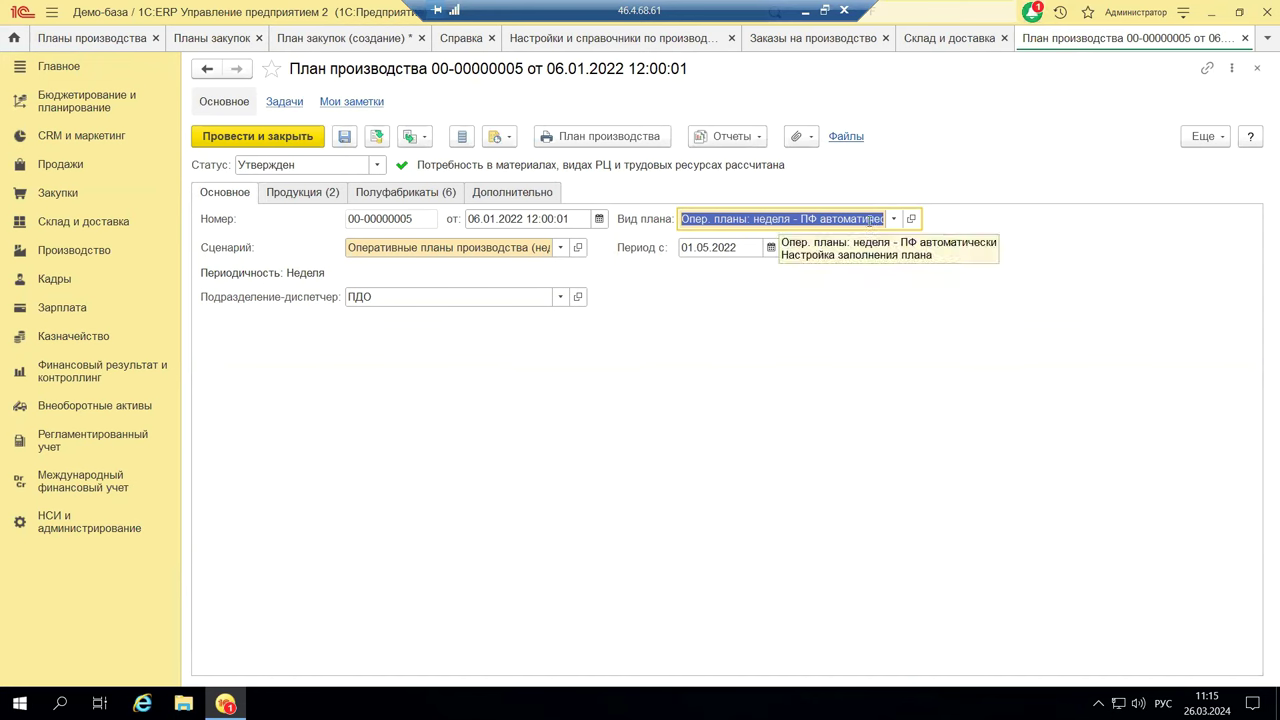
# Check which scenarios and dispatcher departments can be chosen for the plan, leaving both selections as they are
pyautogui.click(561, 248)
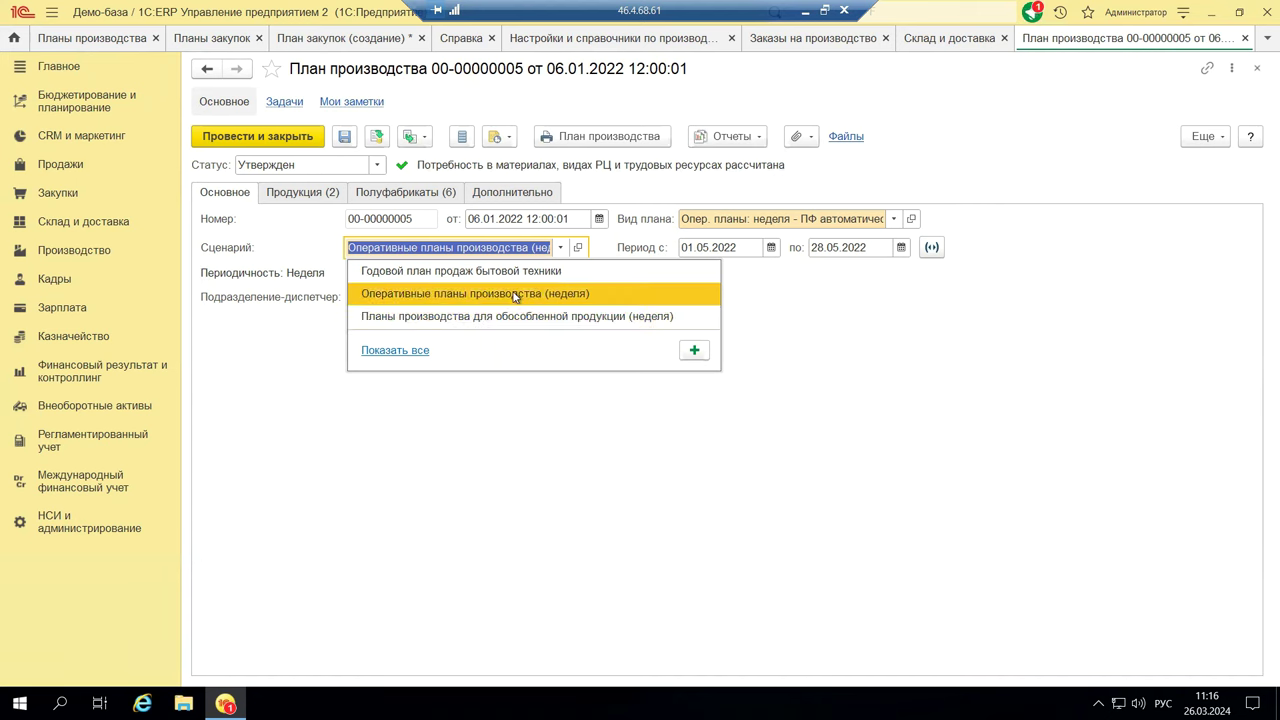
pyautogui.click(986, 463)
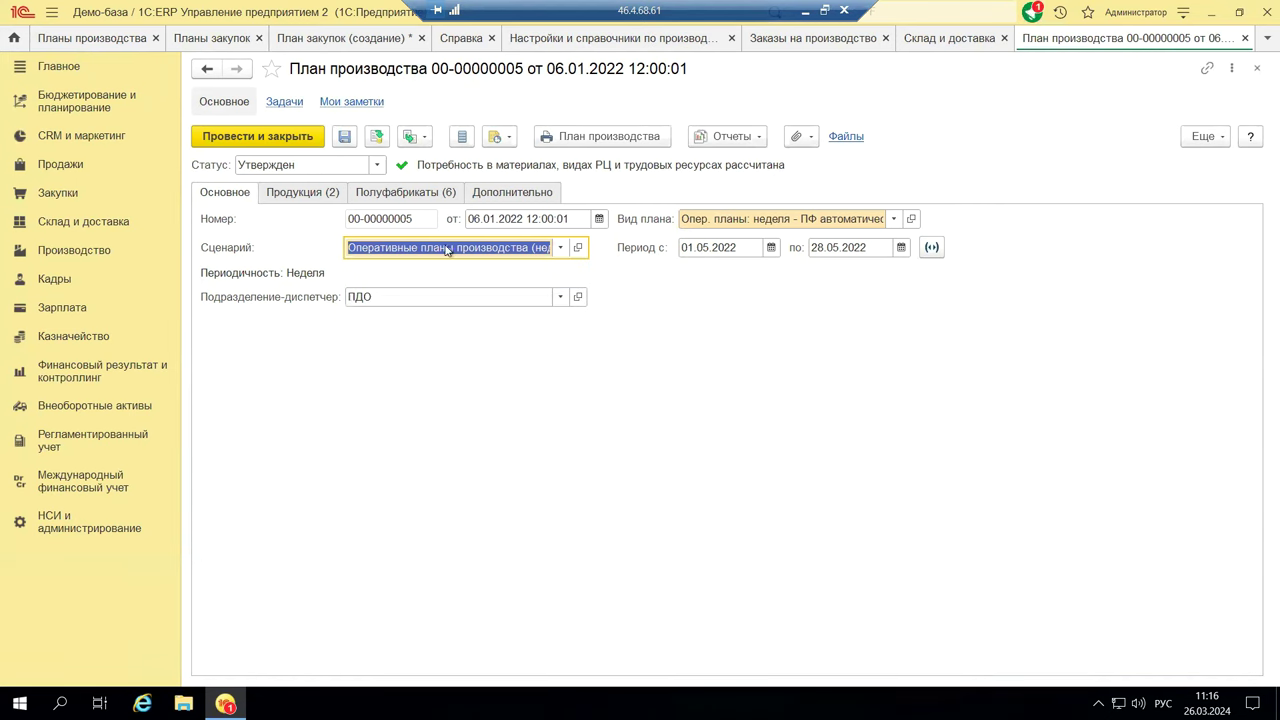
pyautogui.moveTo(313, 304)
pyautogui.click(561, 298)
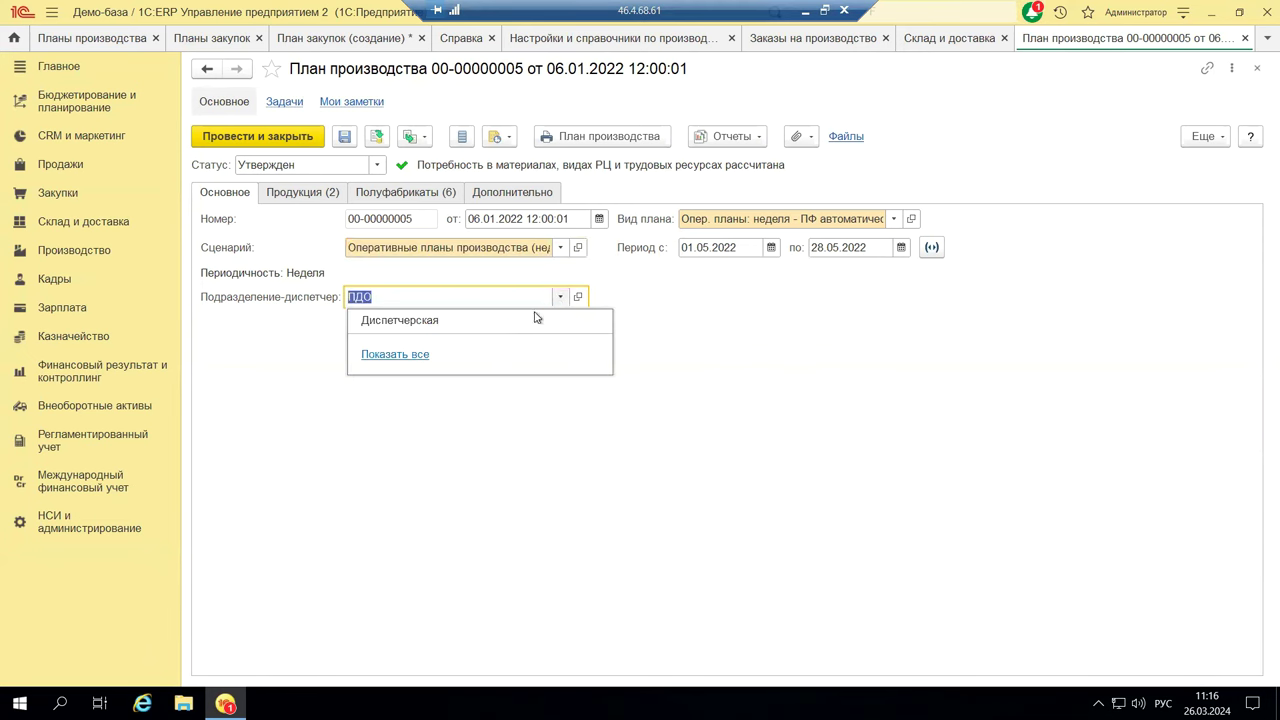
pyautogui.click(405, 356)
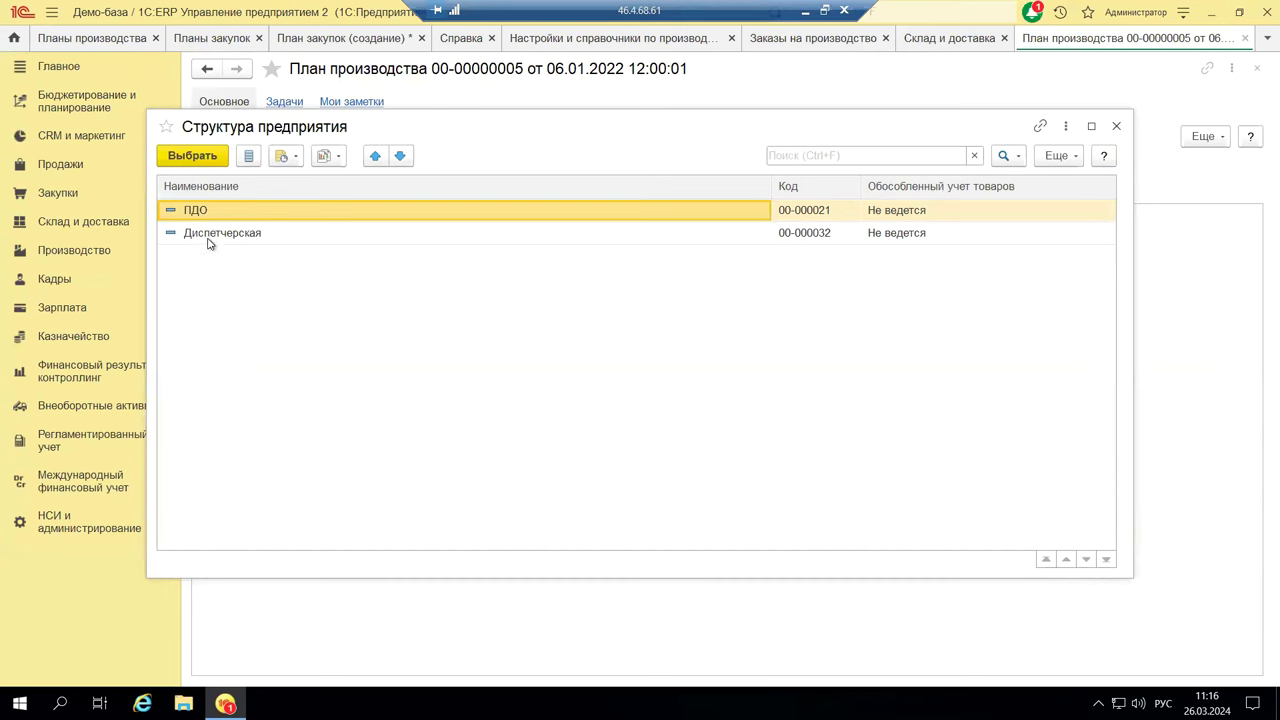
pyautogui.click(1118, 128)
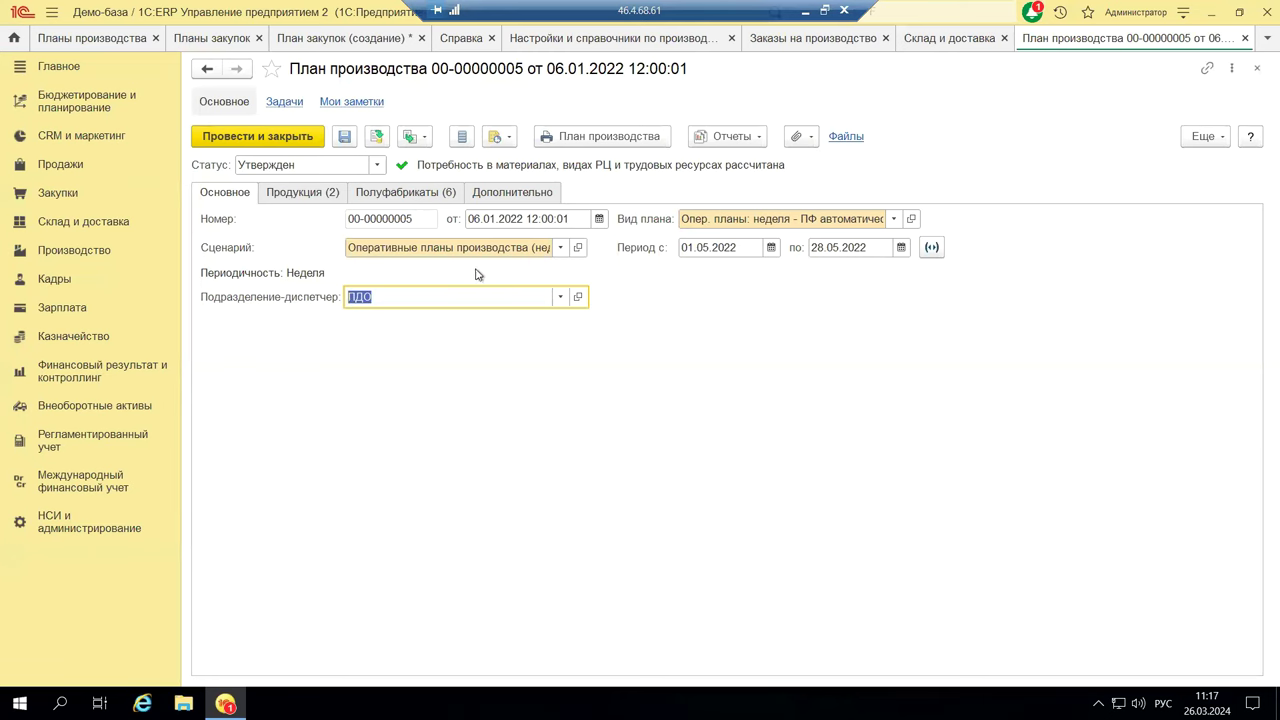
# Review the plan's products and semi-finished items sorted by specification, and allow the requested local Zoom recording
pyautogui.click(280, 194)
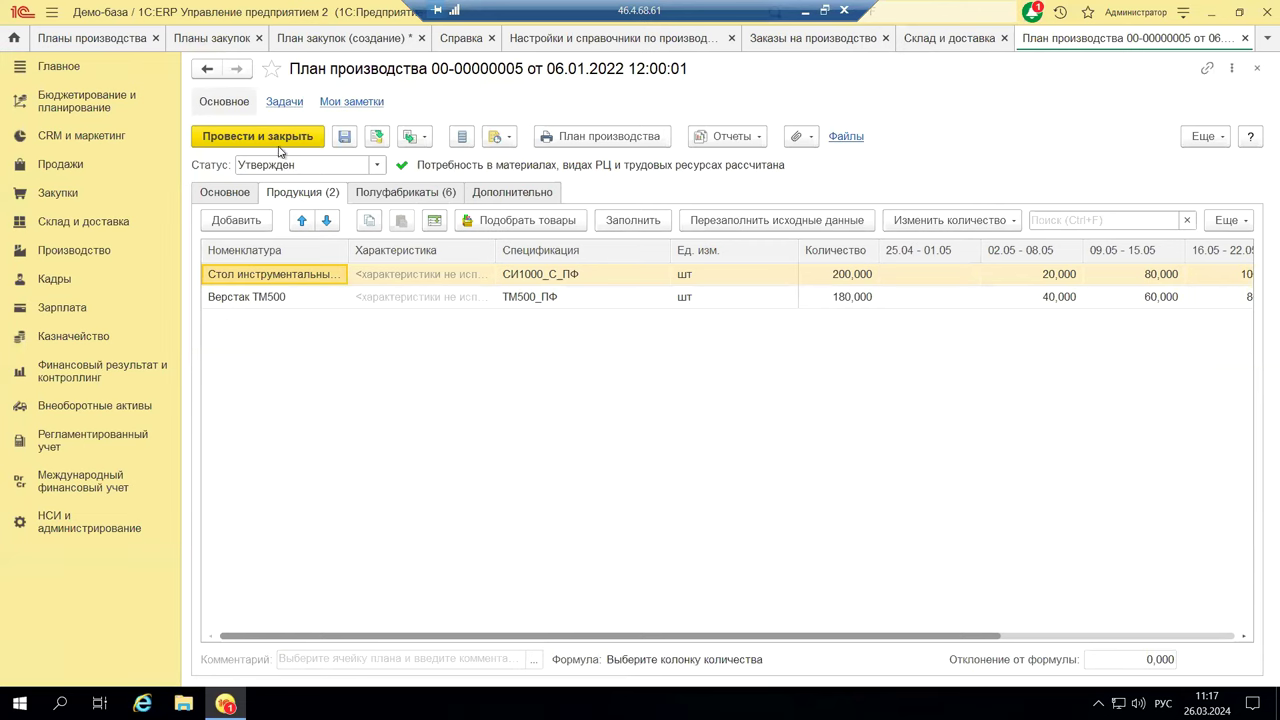
pyautogui.click(393, 195)
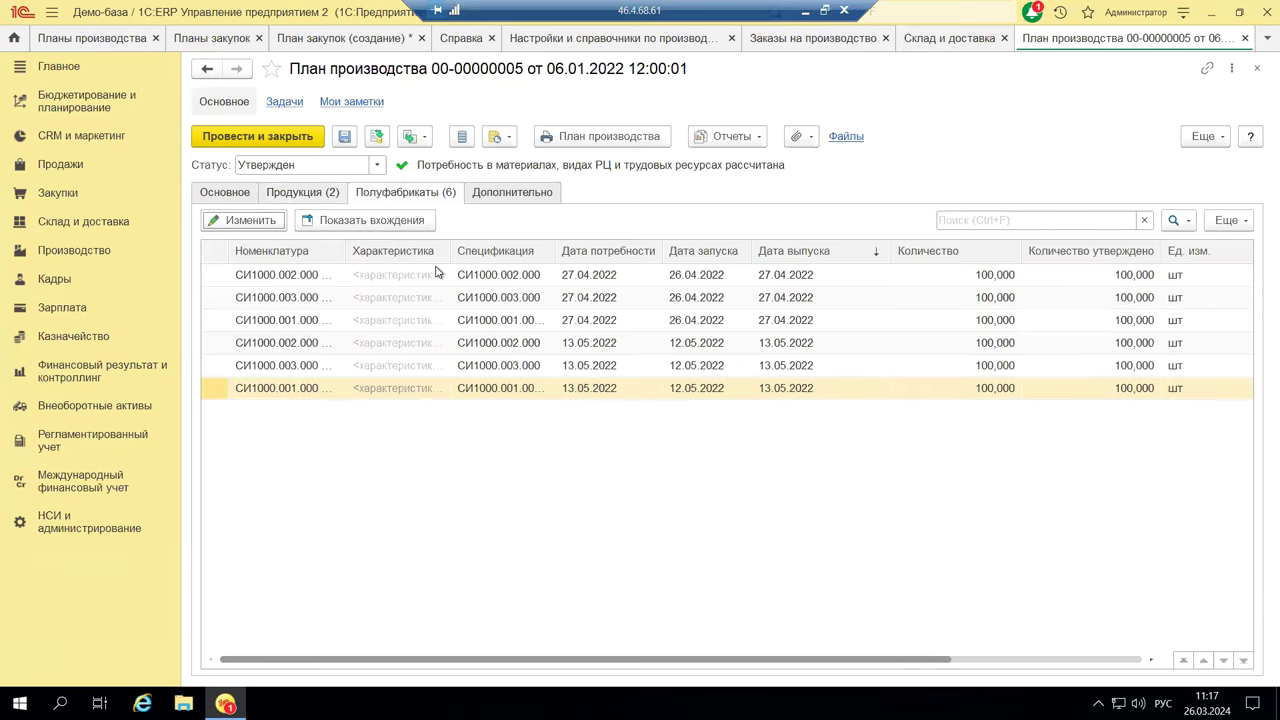
pyautogui.click(523, 257)
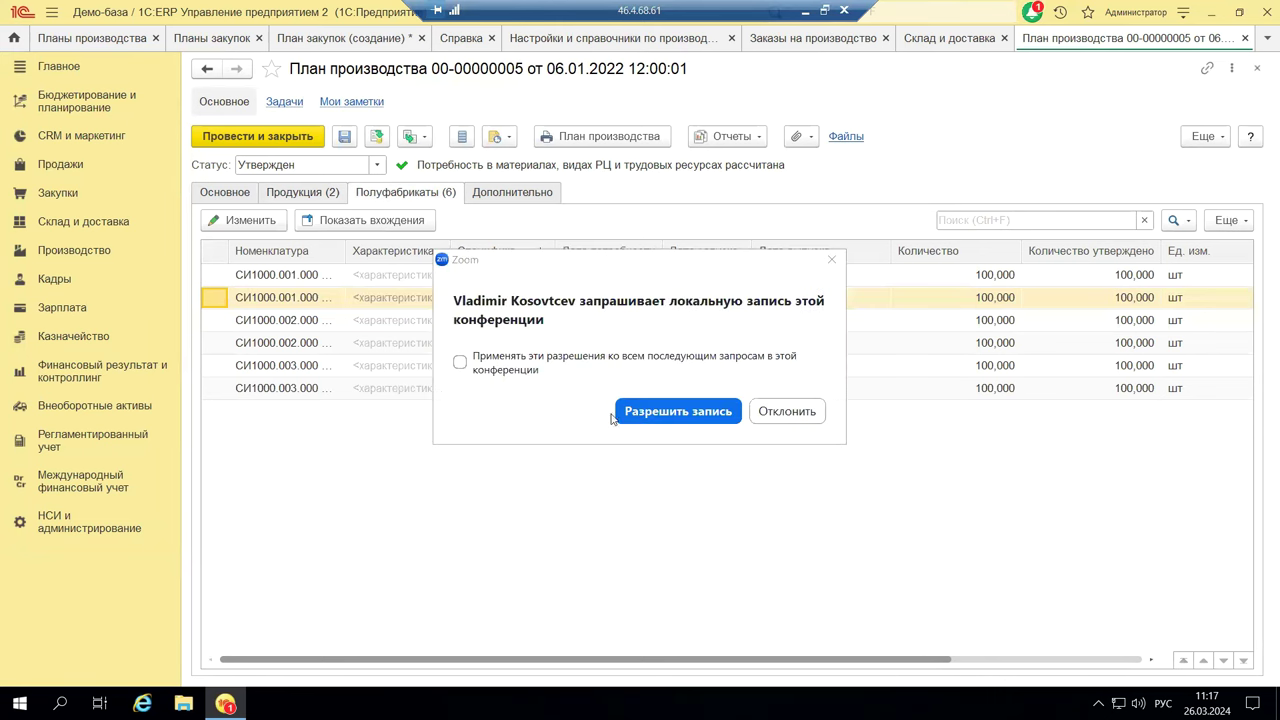
pyautogui.click(640, 415)
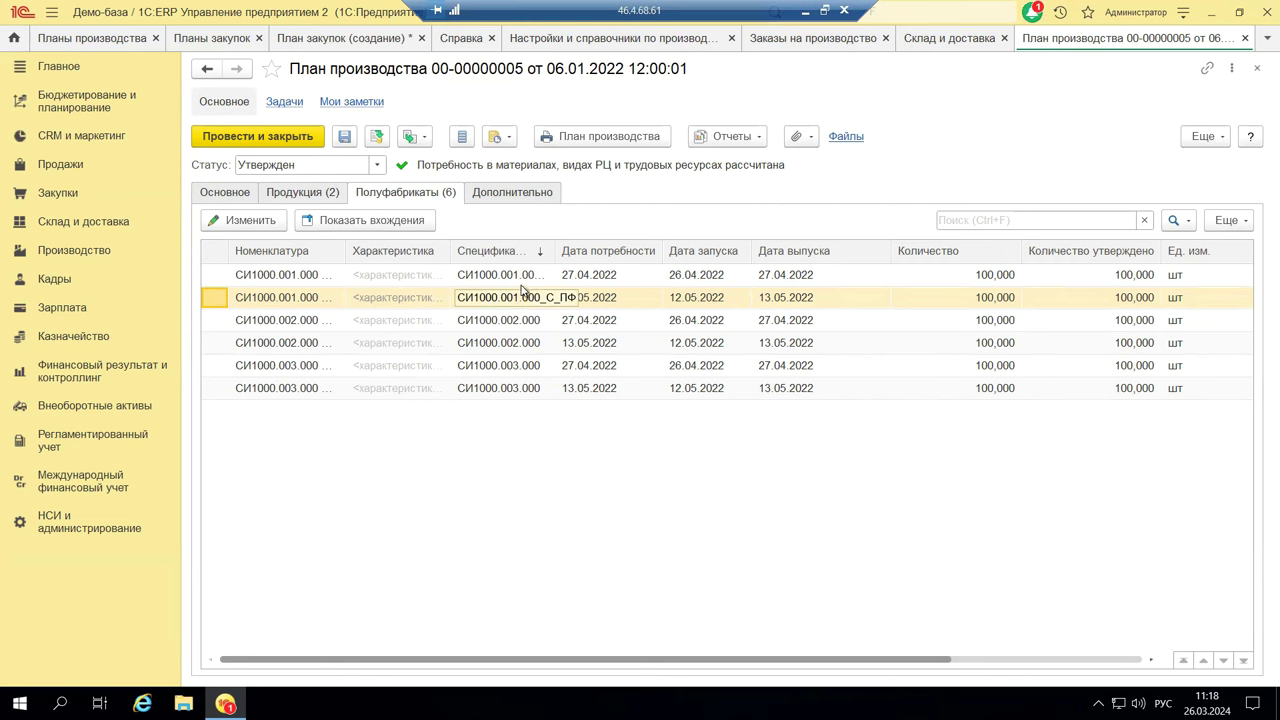
# Examine the «Потребность в материалах» options in the plan's additional details, and return through the products to the main details
pyautogui.click(490, 193)
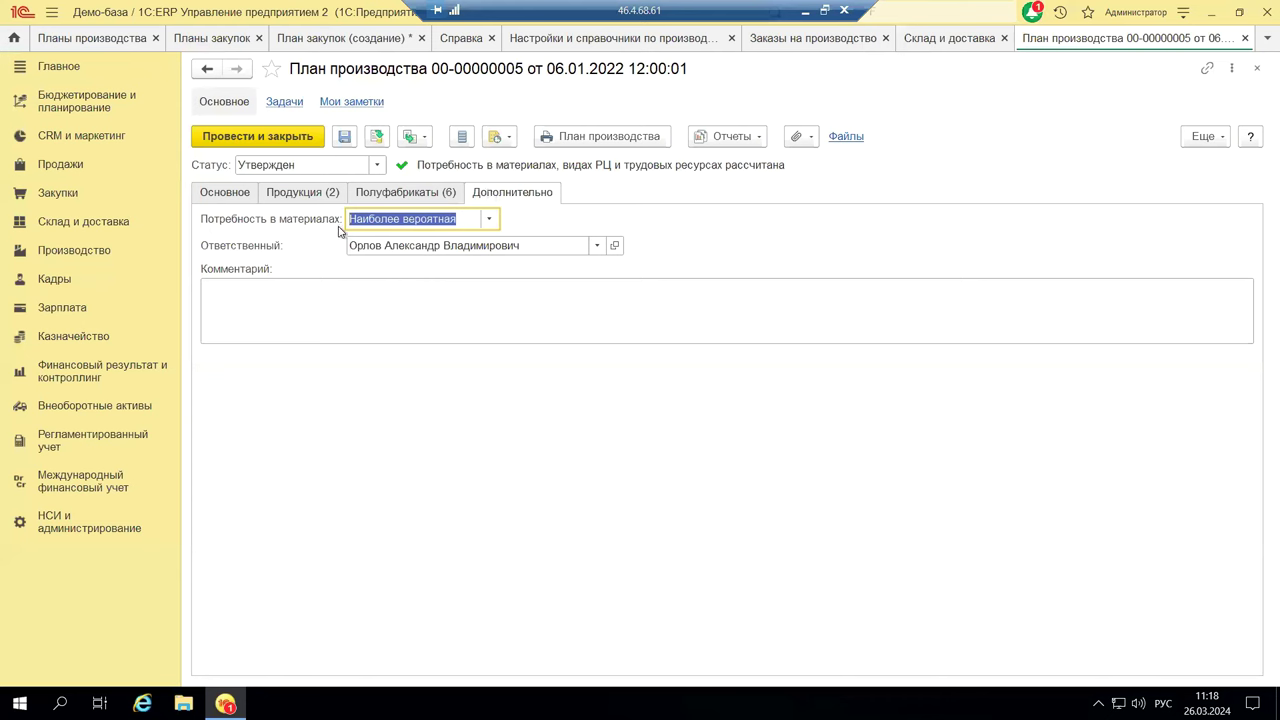
pyautogui.click(489, 219)
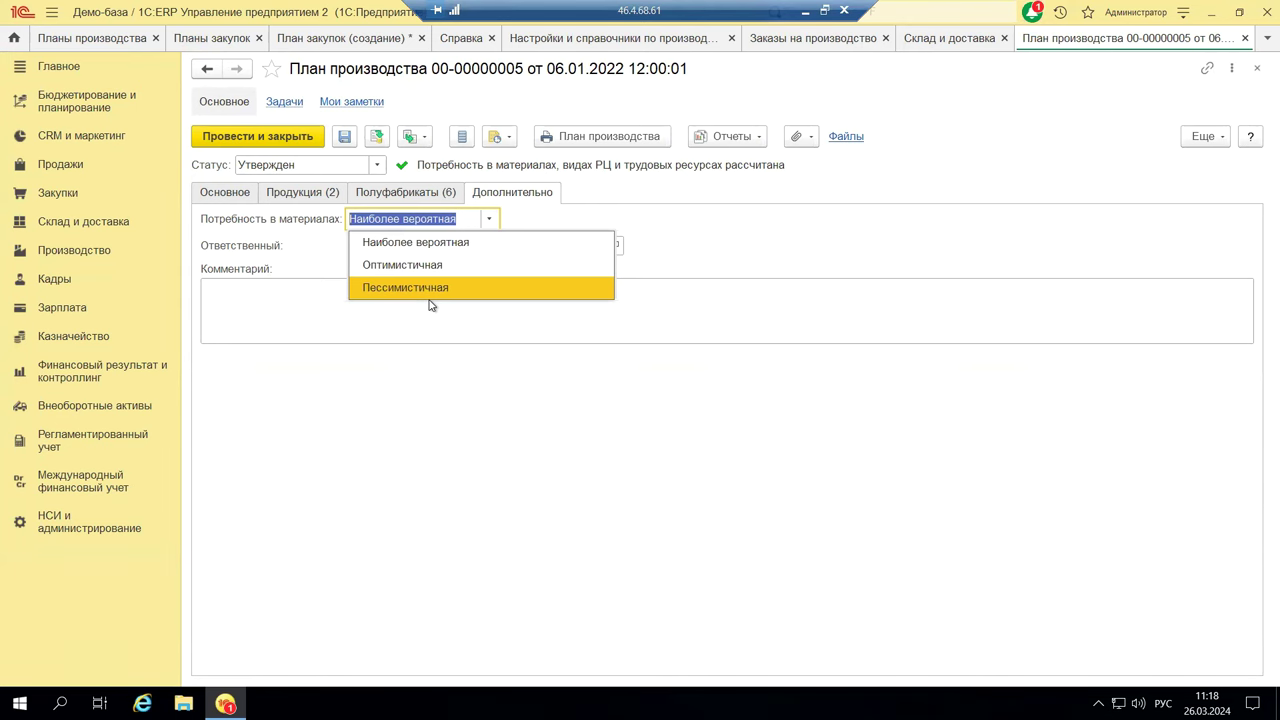
pyautogui.click(474, 245)
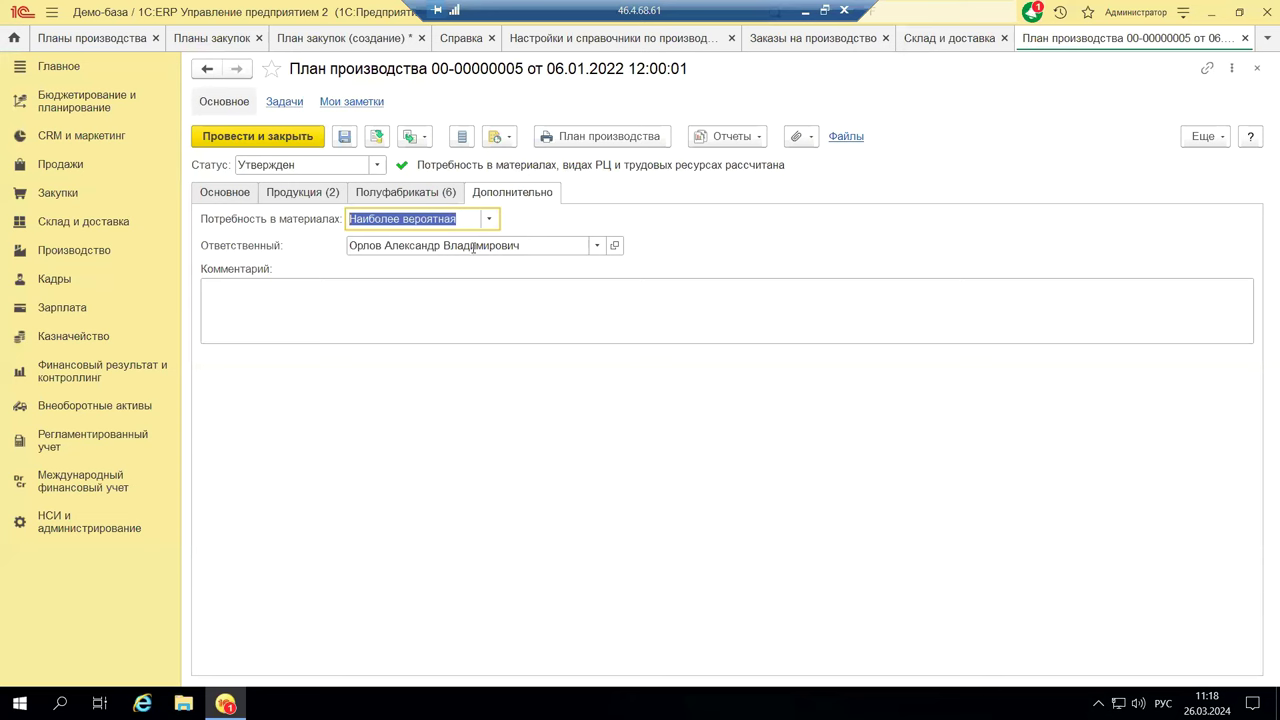
pyautogui.click(410, 199)
pyautogui.click(322, 197)
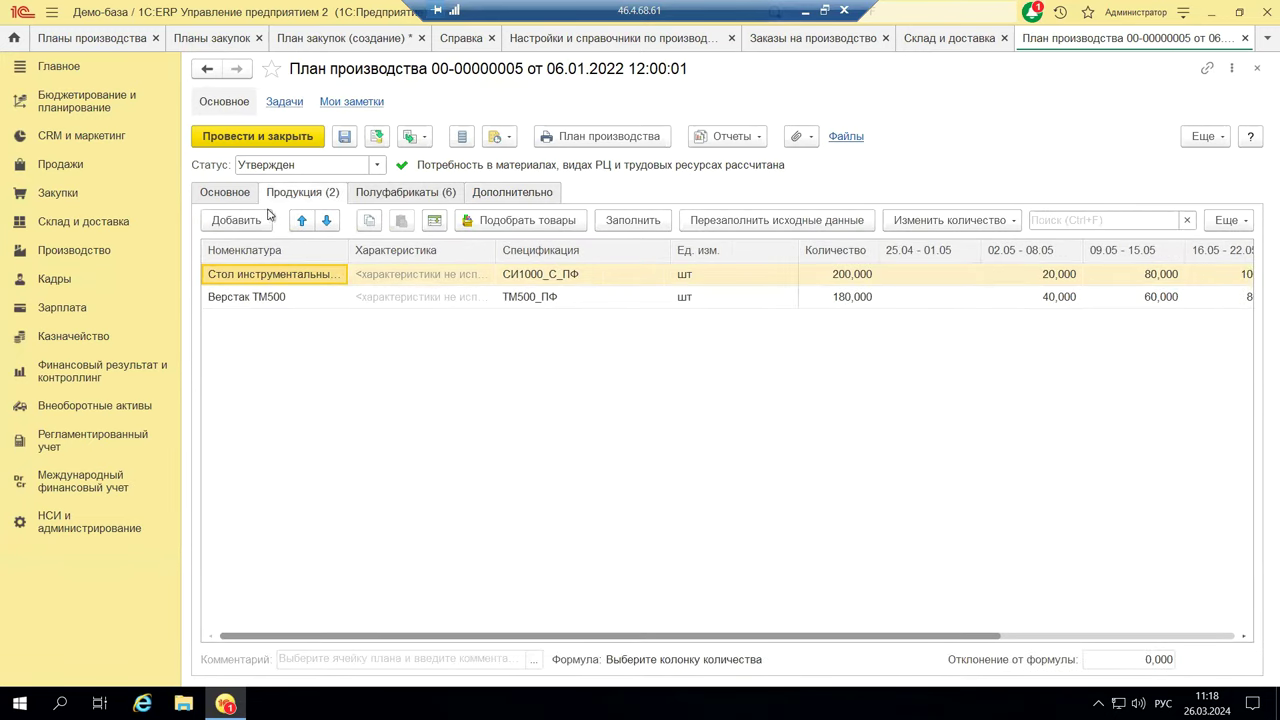
pyautogui.click(236, 196)
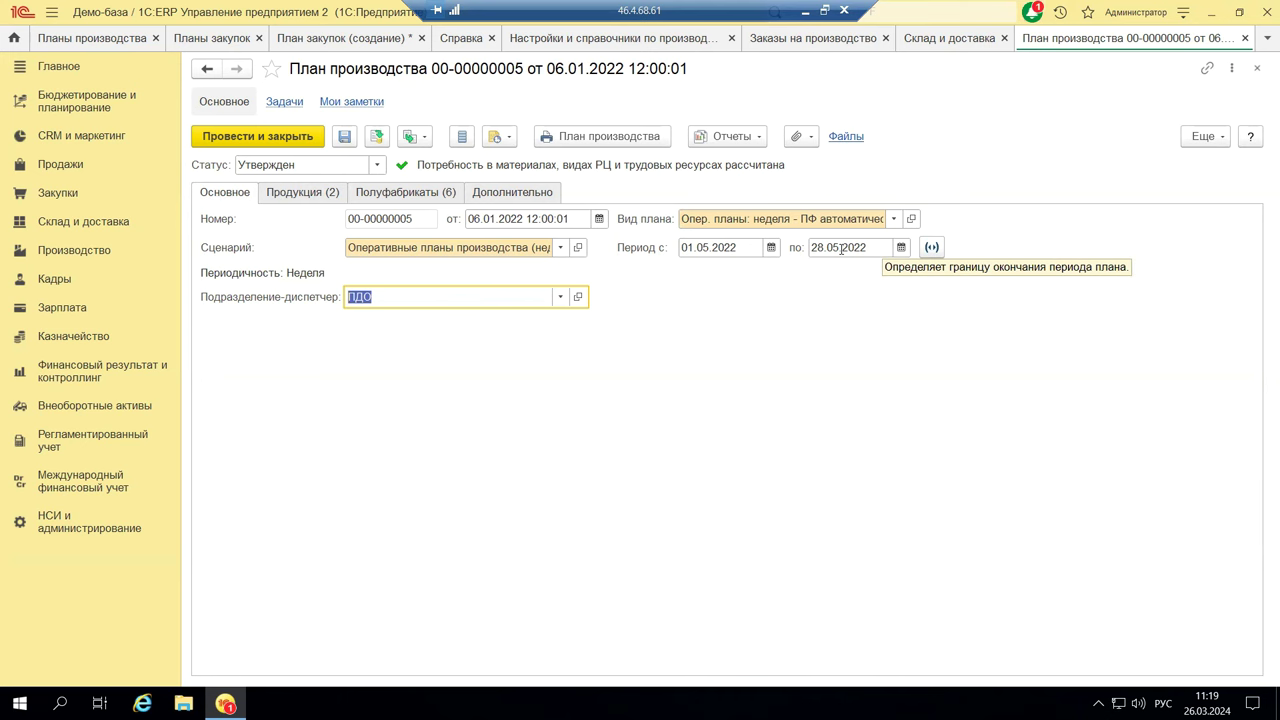
# Show the reports available for the production plan, and open the «Бюджетирование и планирование» section
pyautogui.click(747, 138)
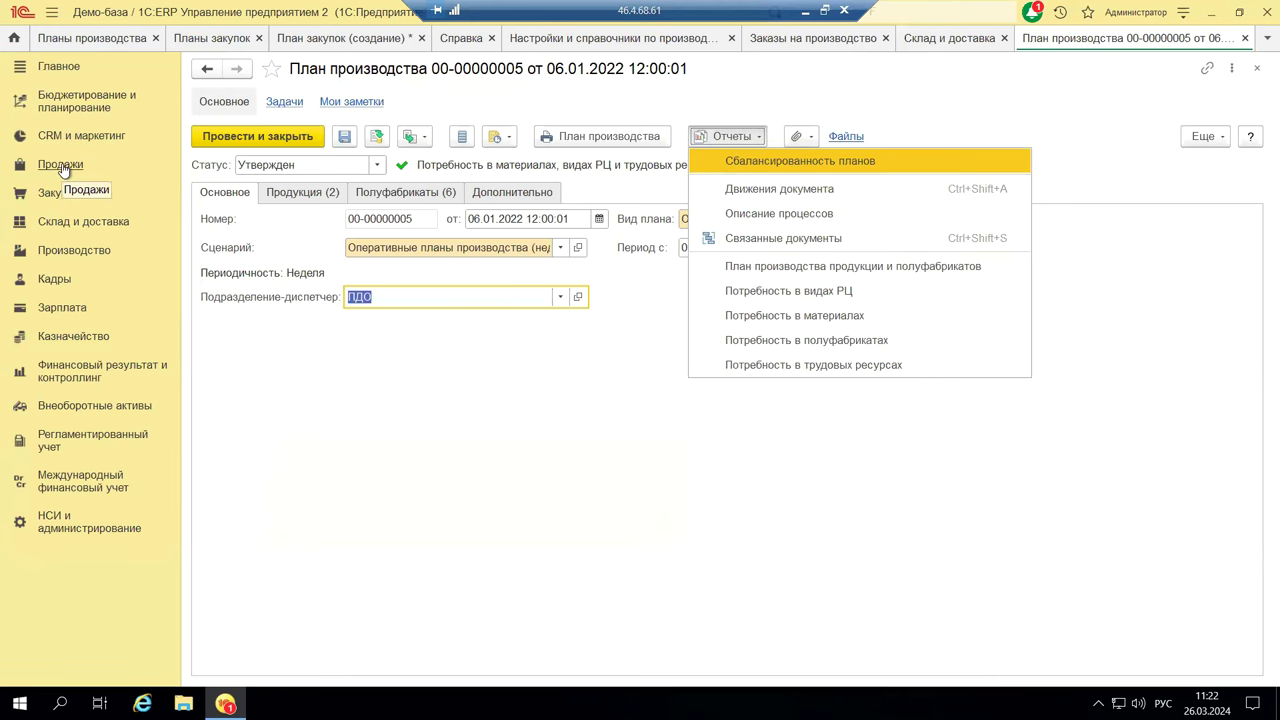
pyautogui.click(90, 108)
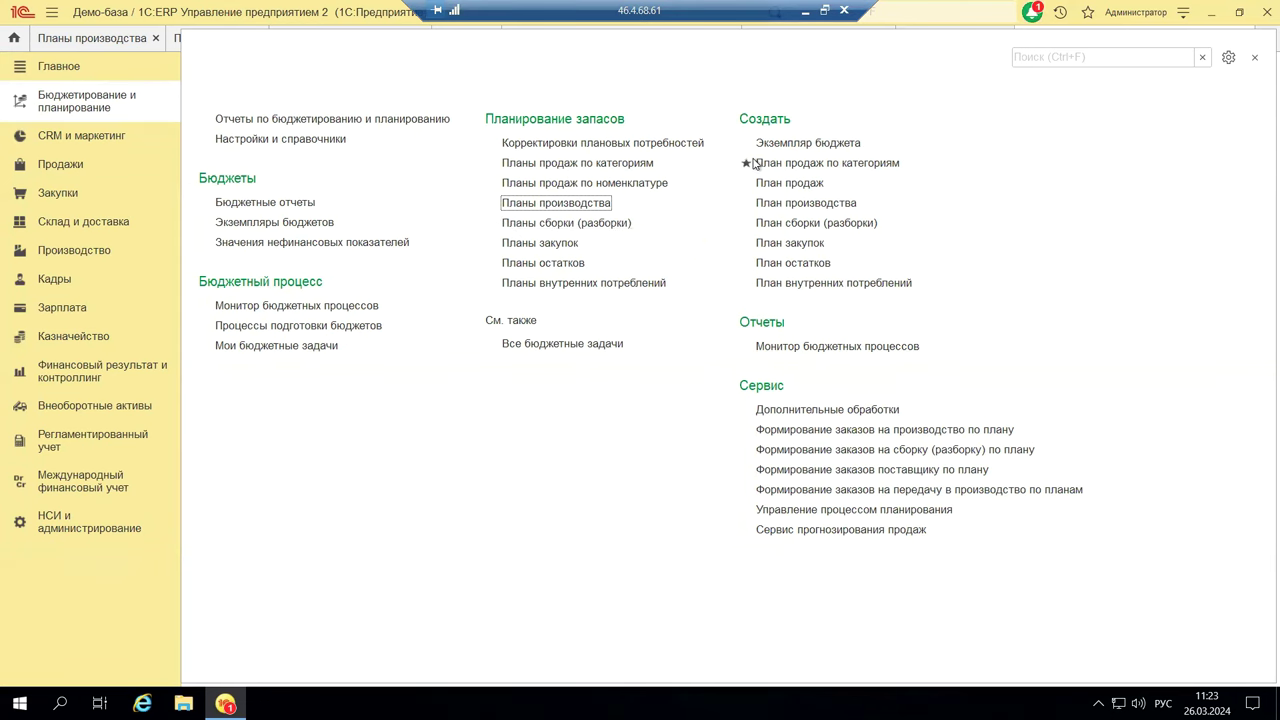
# Switch to the PowerPoint presentation and go through slides 7 to 9 on production and assembly plans and planning drawbacks
pyautogui.click(805, 12)
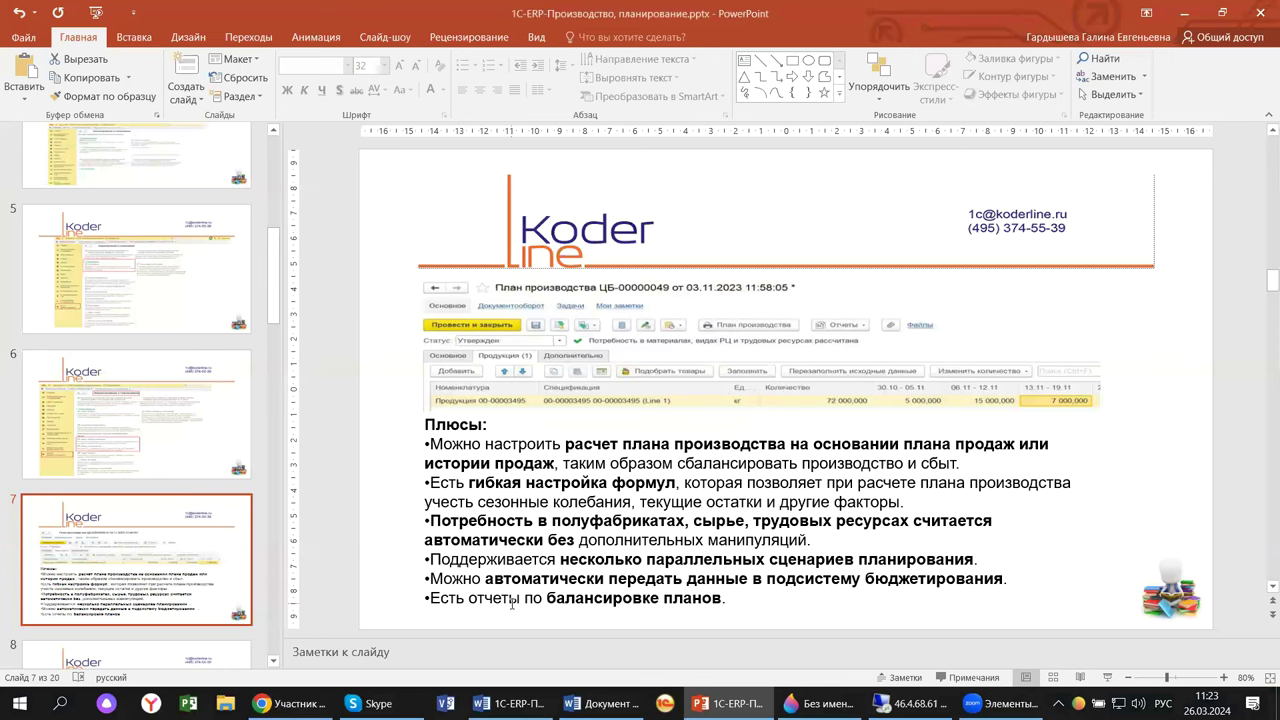
pyautogui.scroll(-2, 511, 603)
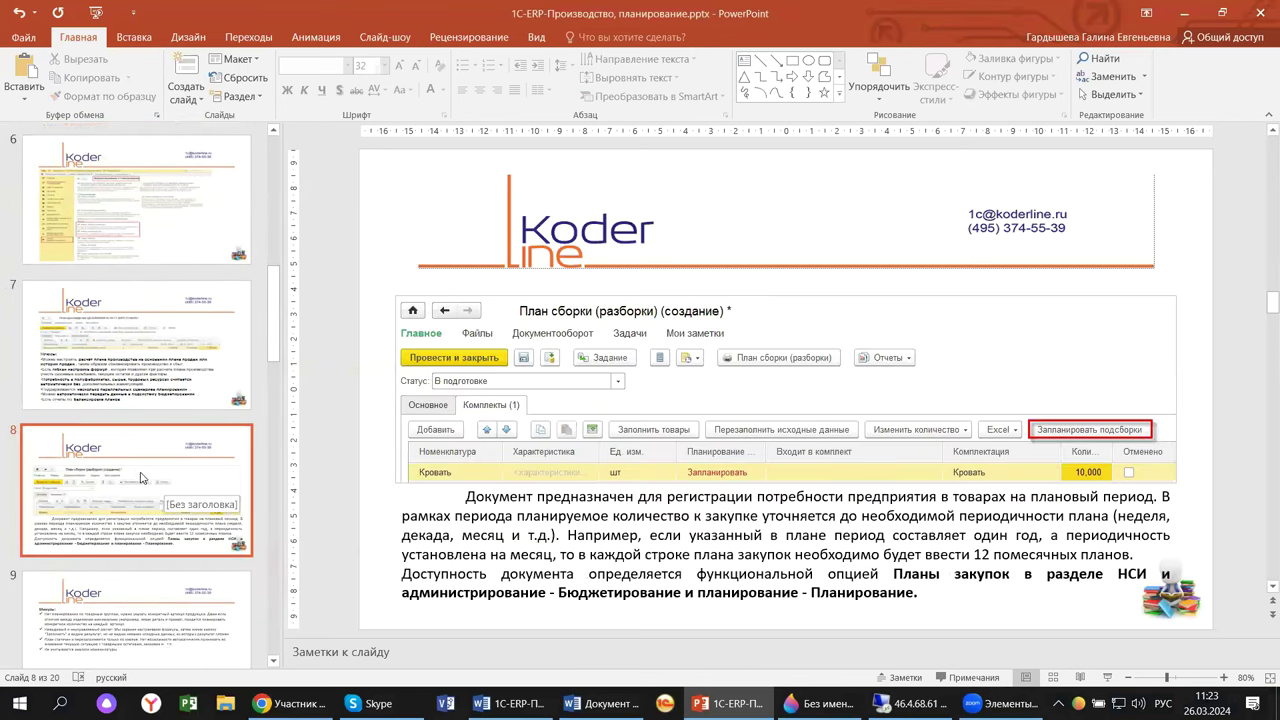
pyautogui.click(136, 358)
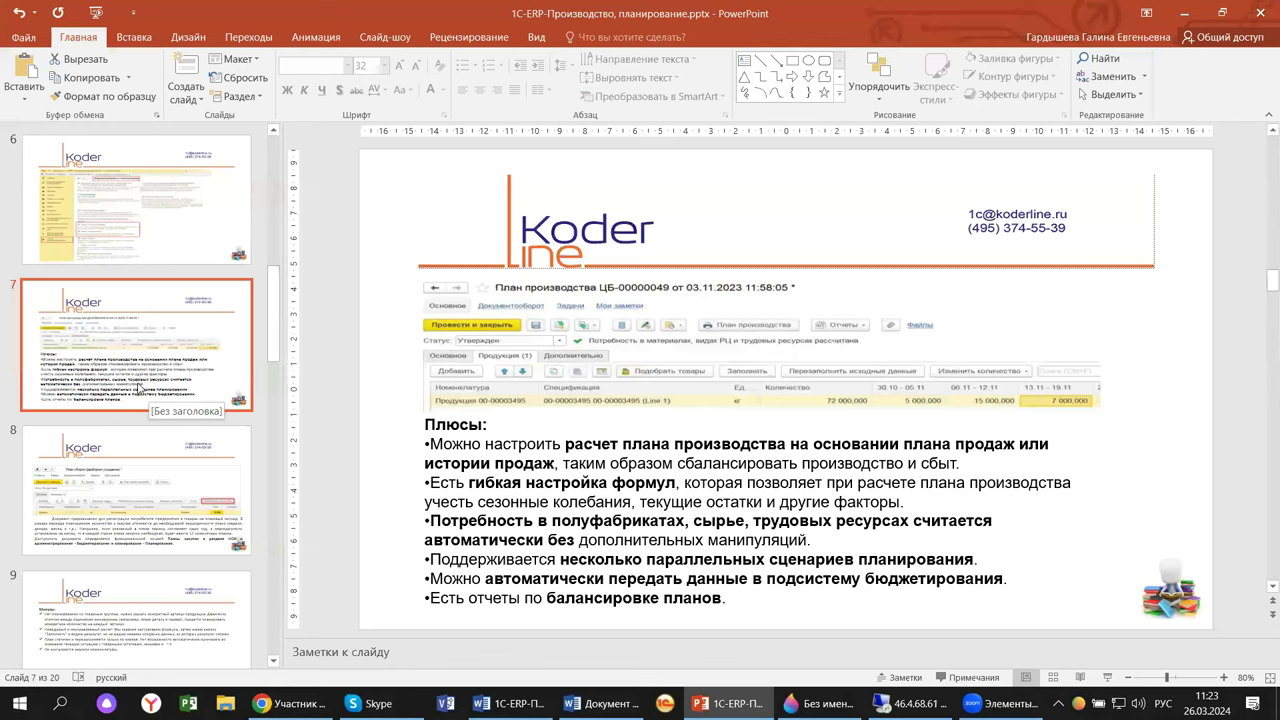
pyautogui.click(104, 531)
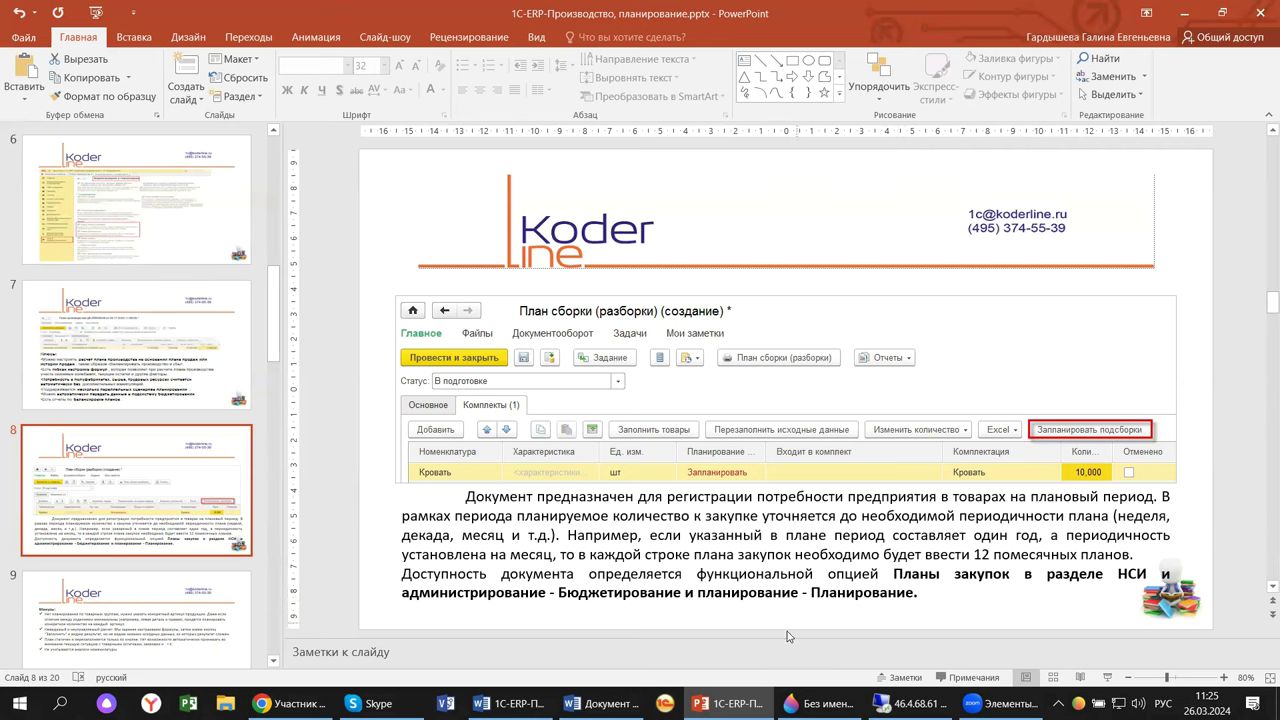
pyautogui.moveTo(907, 703)
pyautogui.click(78, 648)
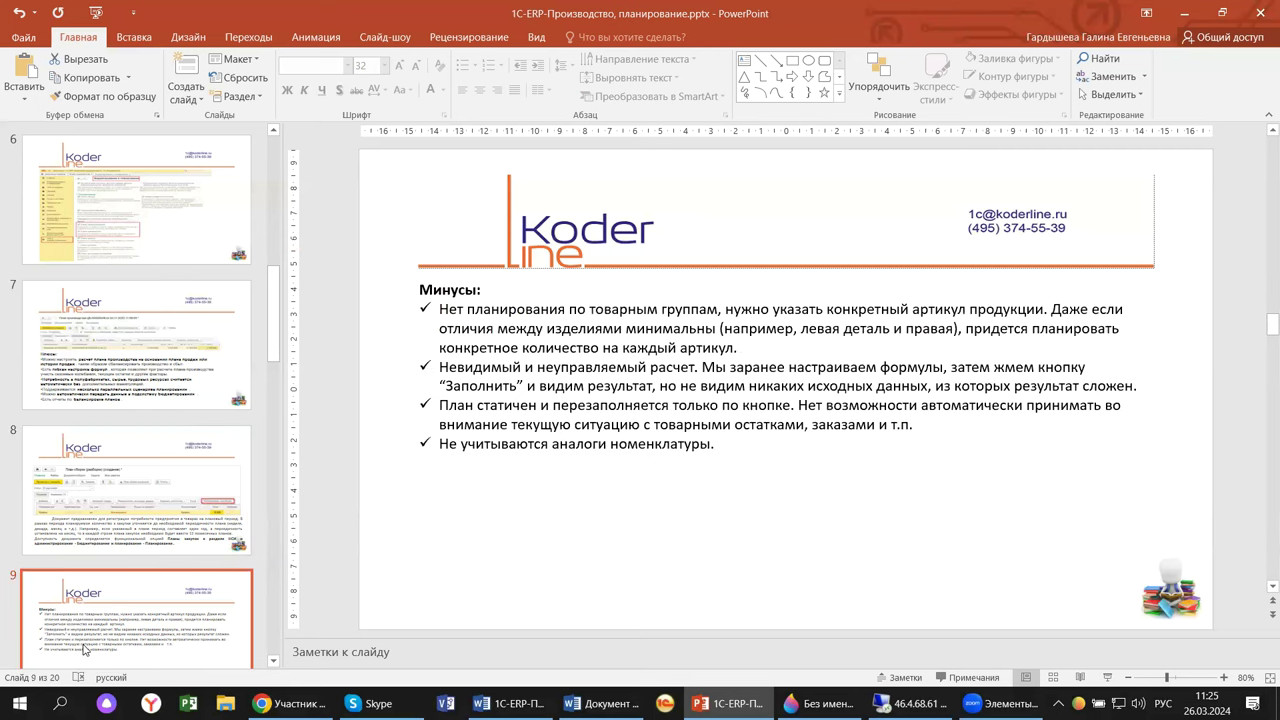
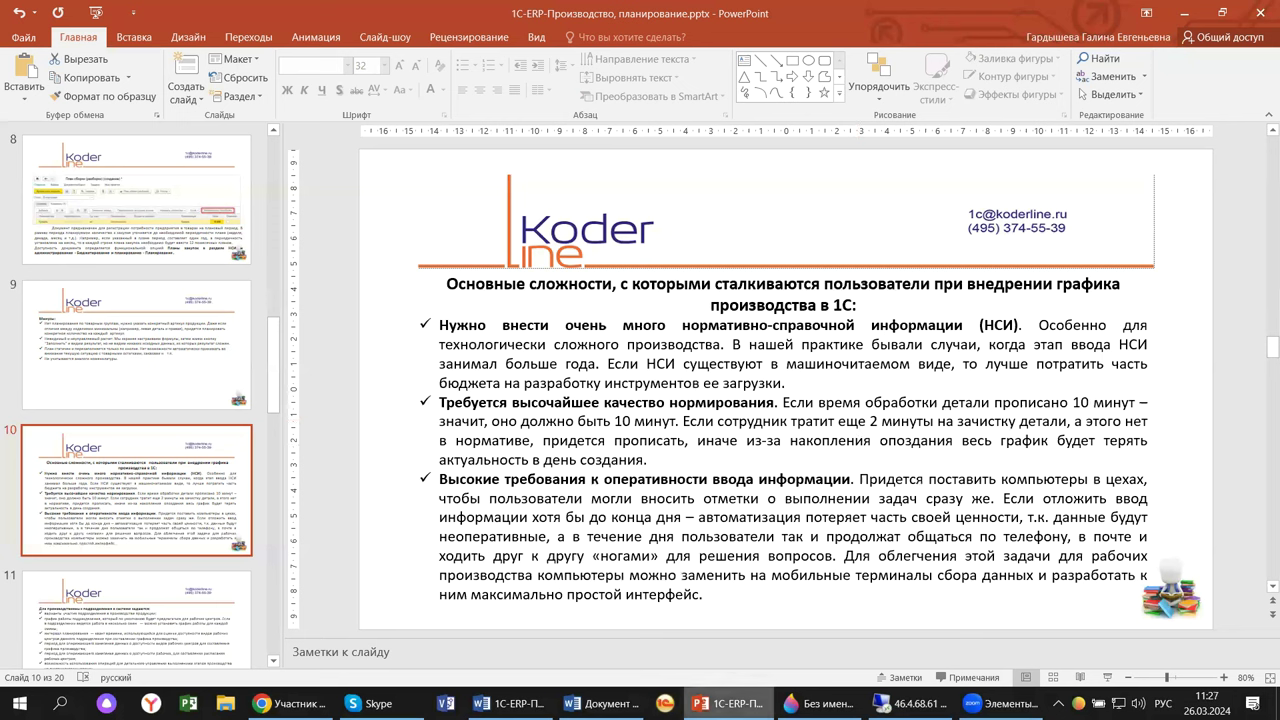
# Switch back to 1С:ERP in the remote desktop and view the «Производство» and «Бюджетирование и планирование» section commands
pyautogui.moveTo(905, 703)
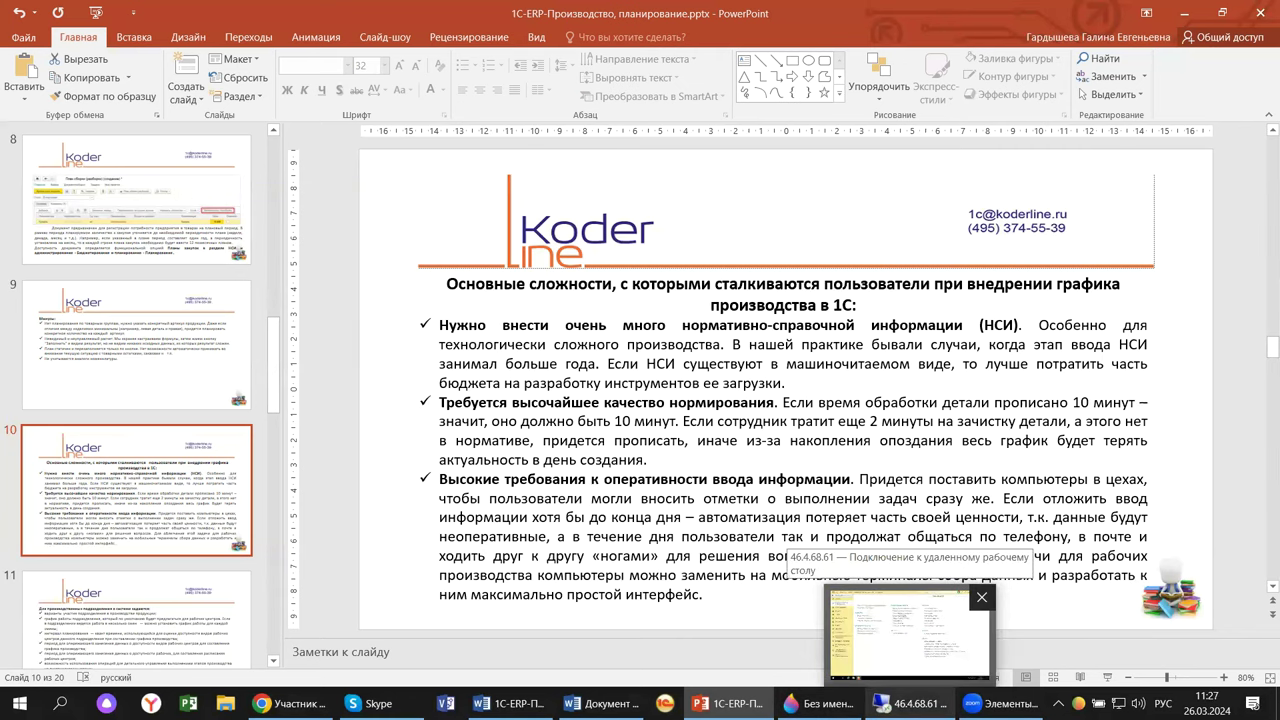
pyautogui.click(905, 703)
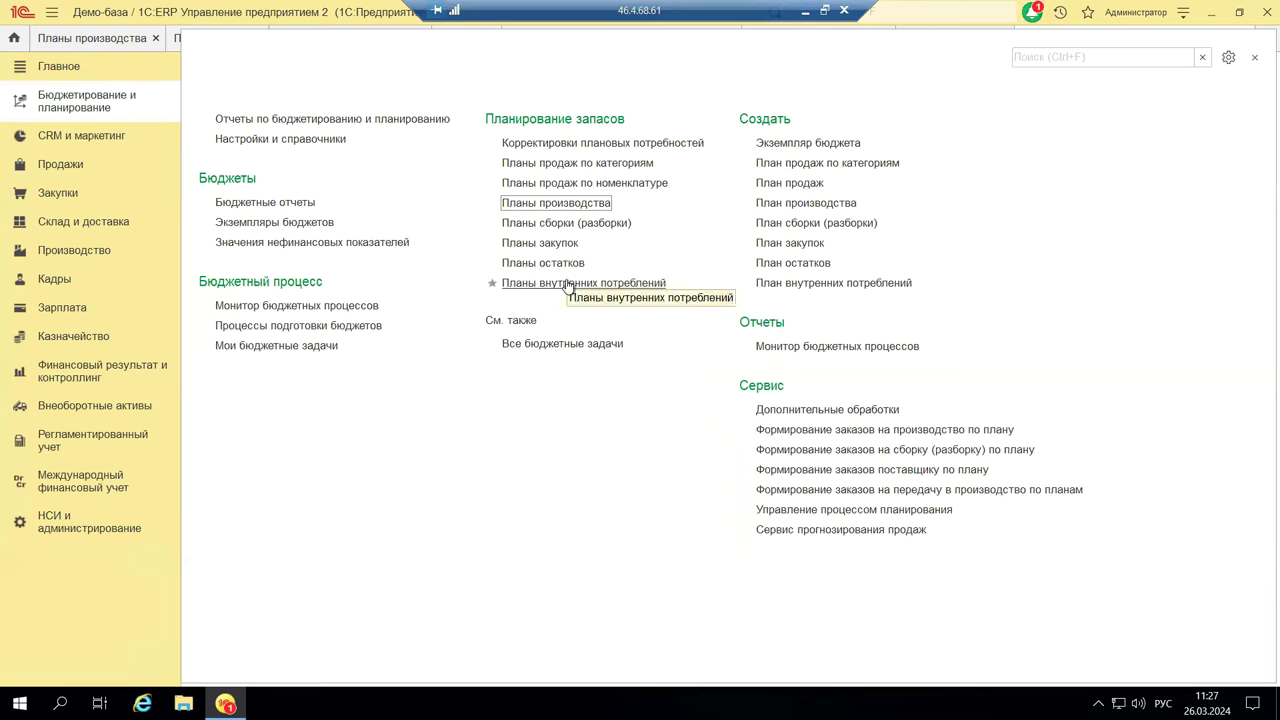
pyautogui.click(56, 254)
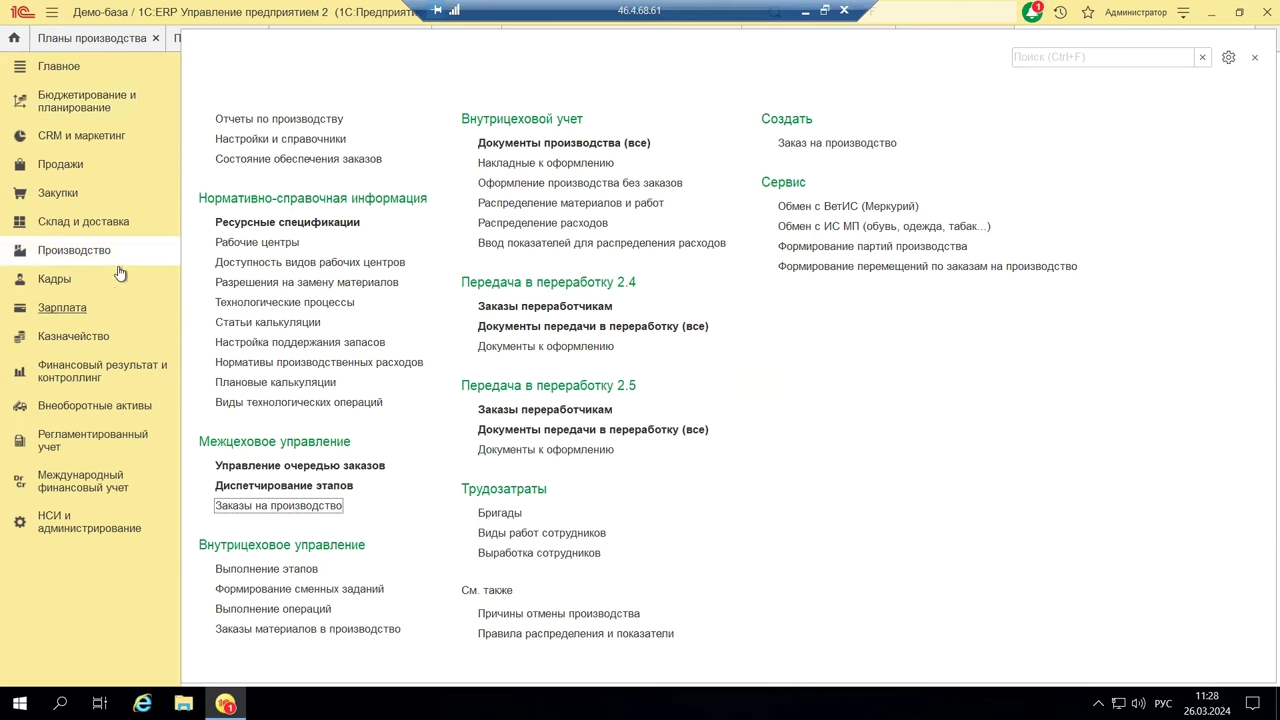
pyautogui.click(63, 107)
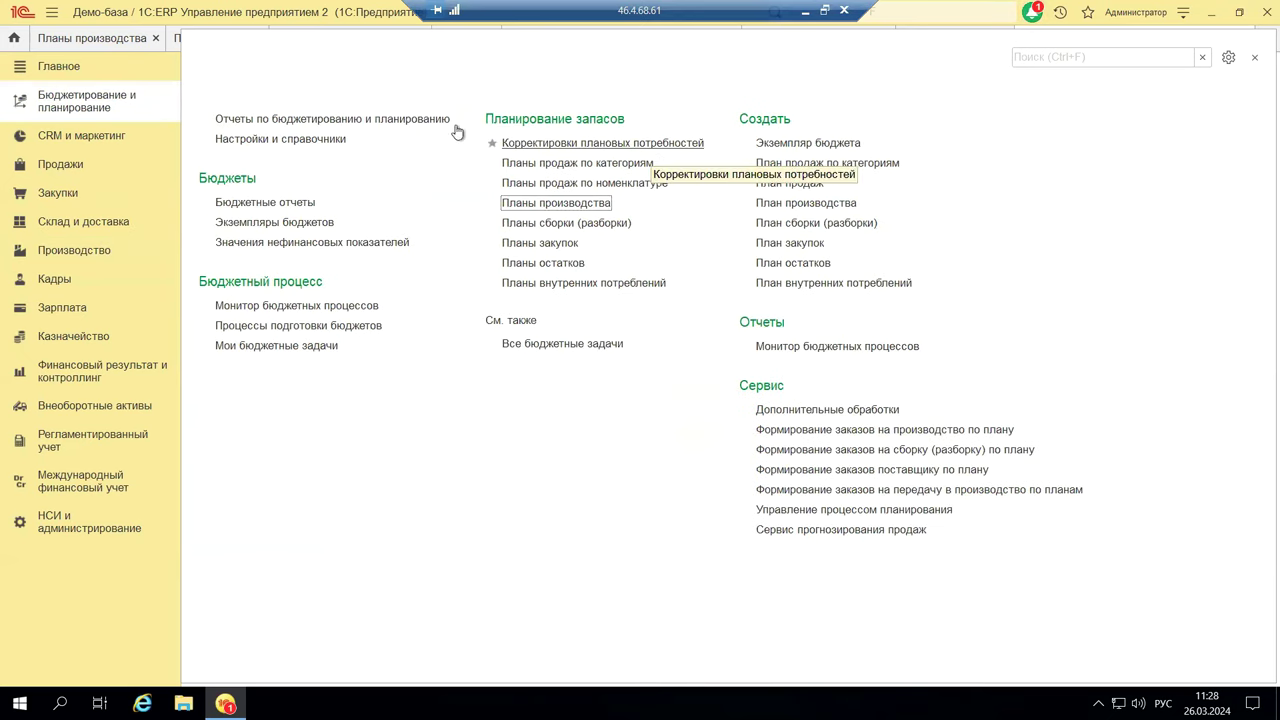
# Open the planning scenarios from the budgeting and planning settings, and open the scenario «Годовой план продаж бытовой техники»
pyautogui.click(238, 143)
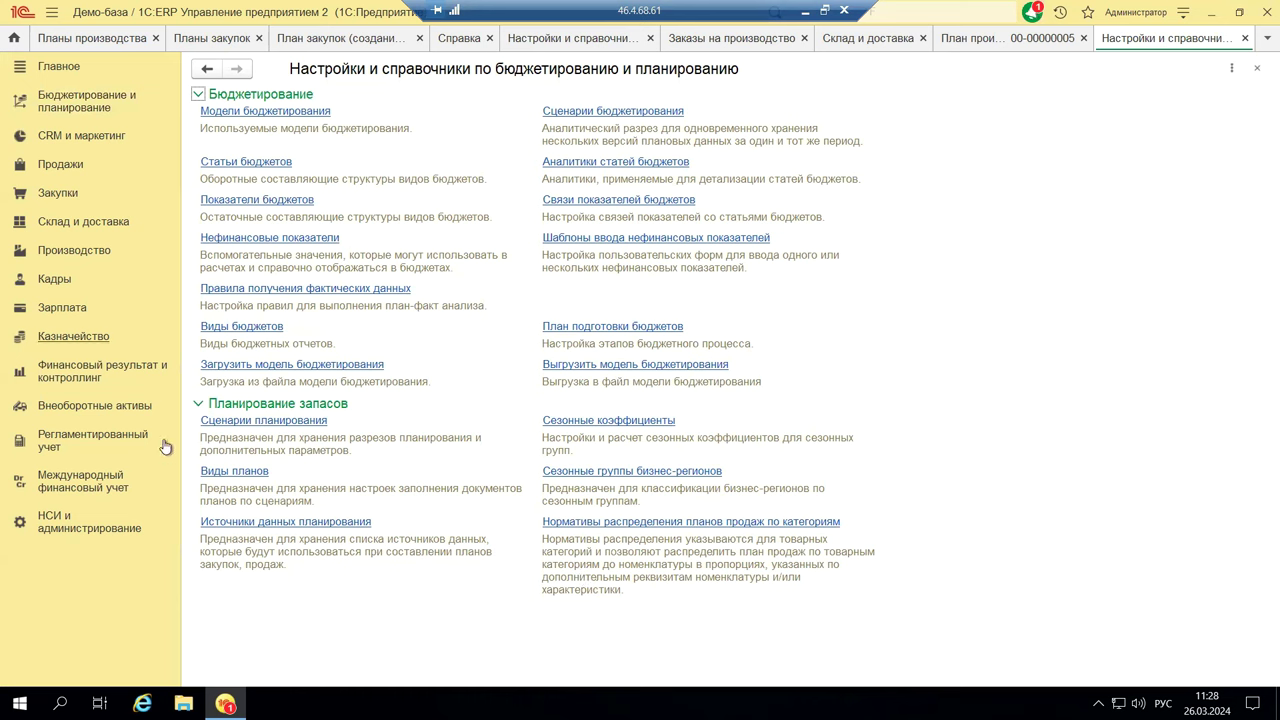
pyautogui.click(270, 428)
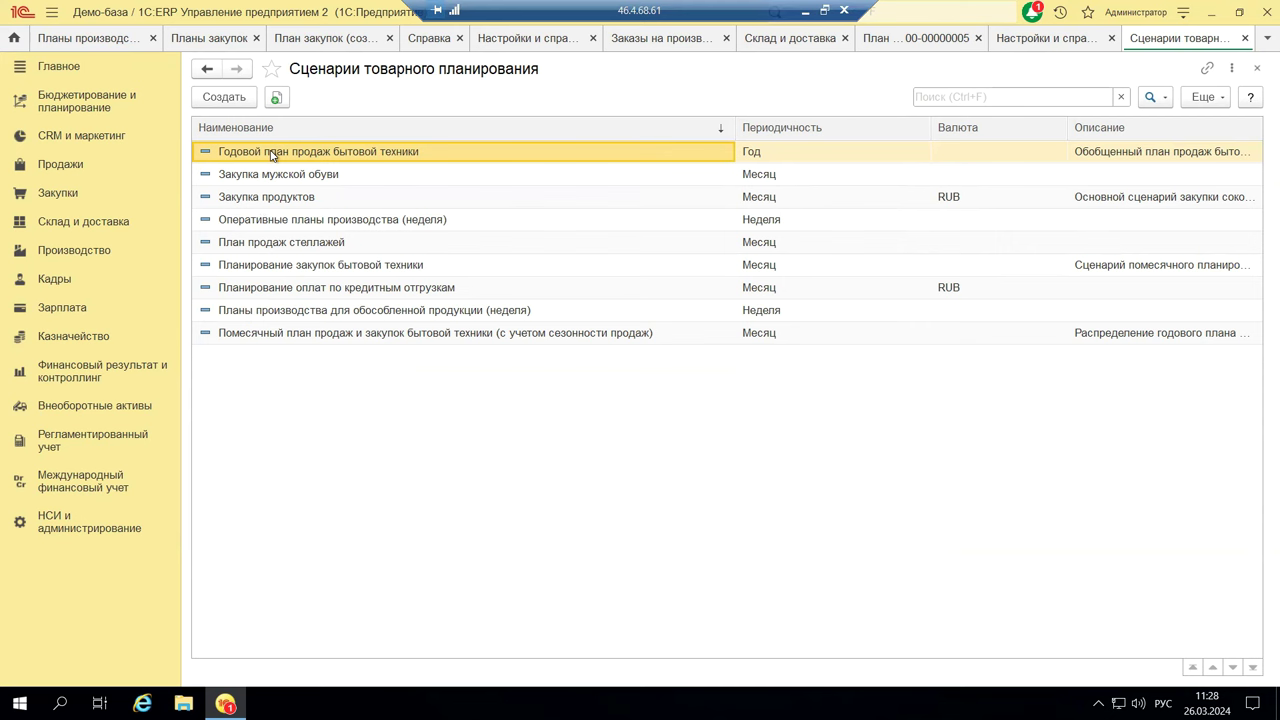
pyautogui.click(306, 222)
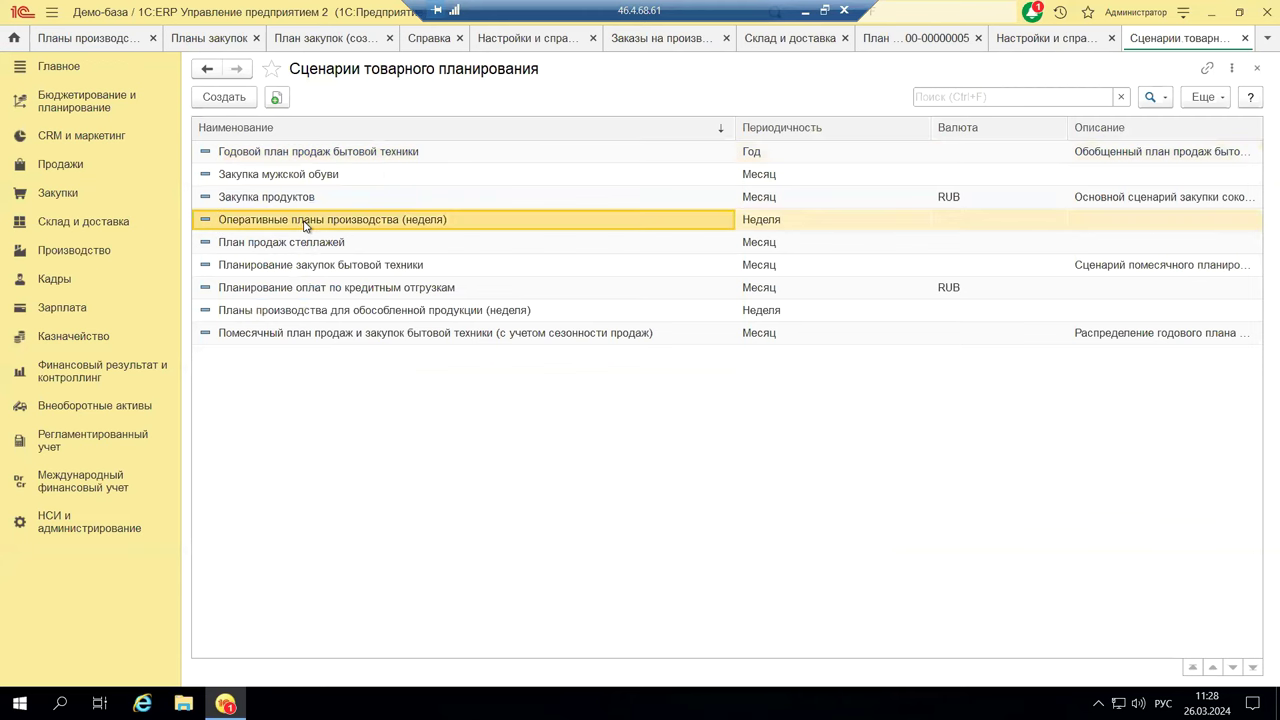
pyautogui.doubleClick(306, 154)
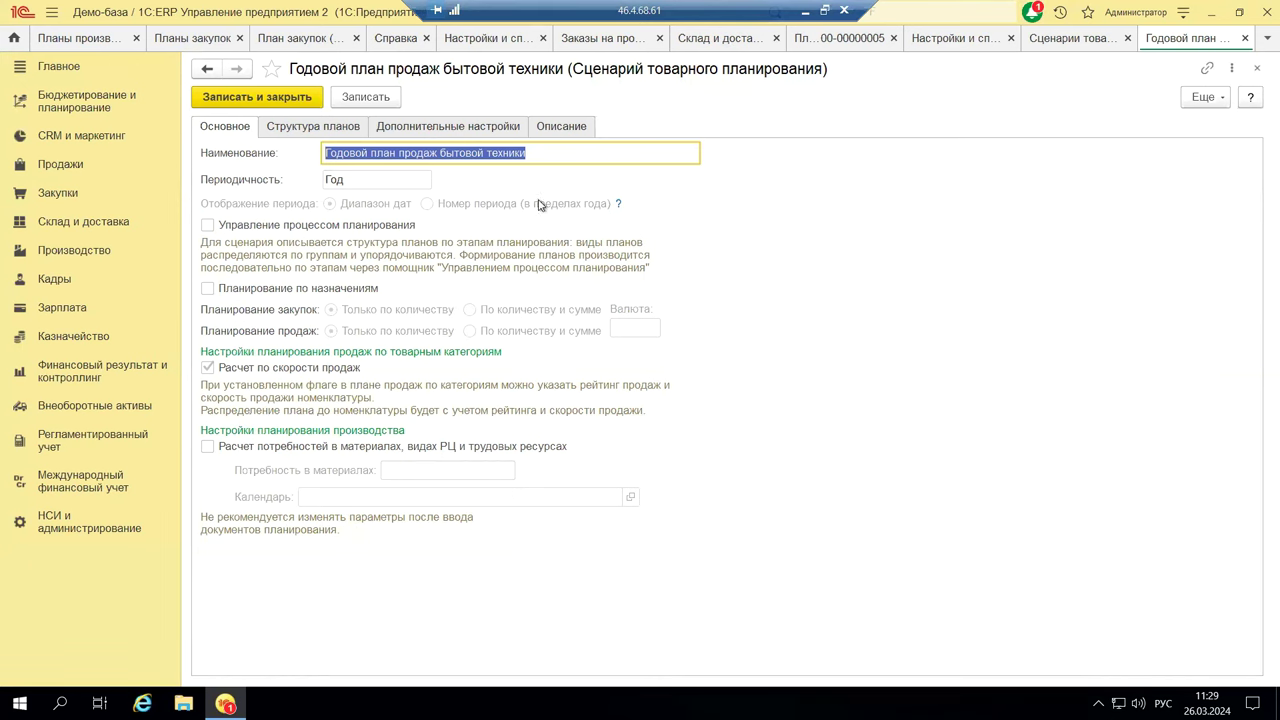
# Allow editing of the scenario's locked attributes and try out the «Управление процессом планирования» option
pyautogui.click(1205, 100)
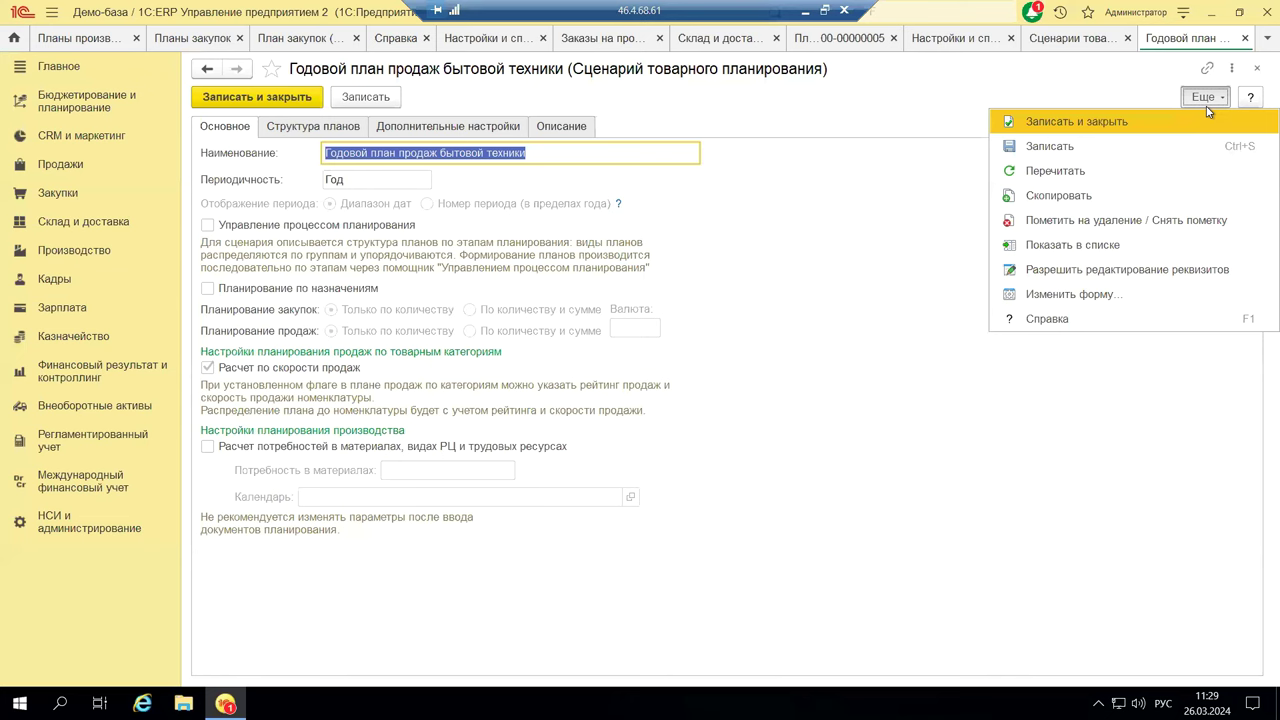
pyautogui.click(1160, 279)
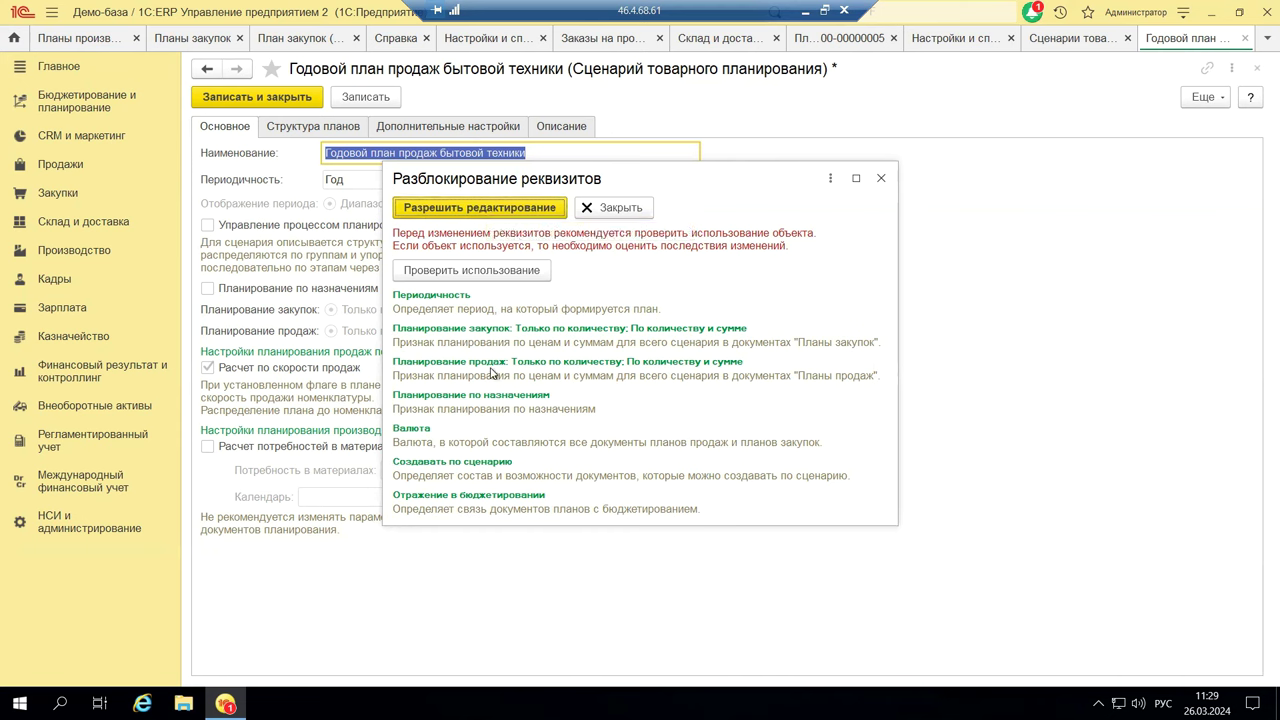
pyautogui.click(482, 210)
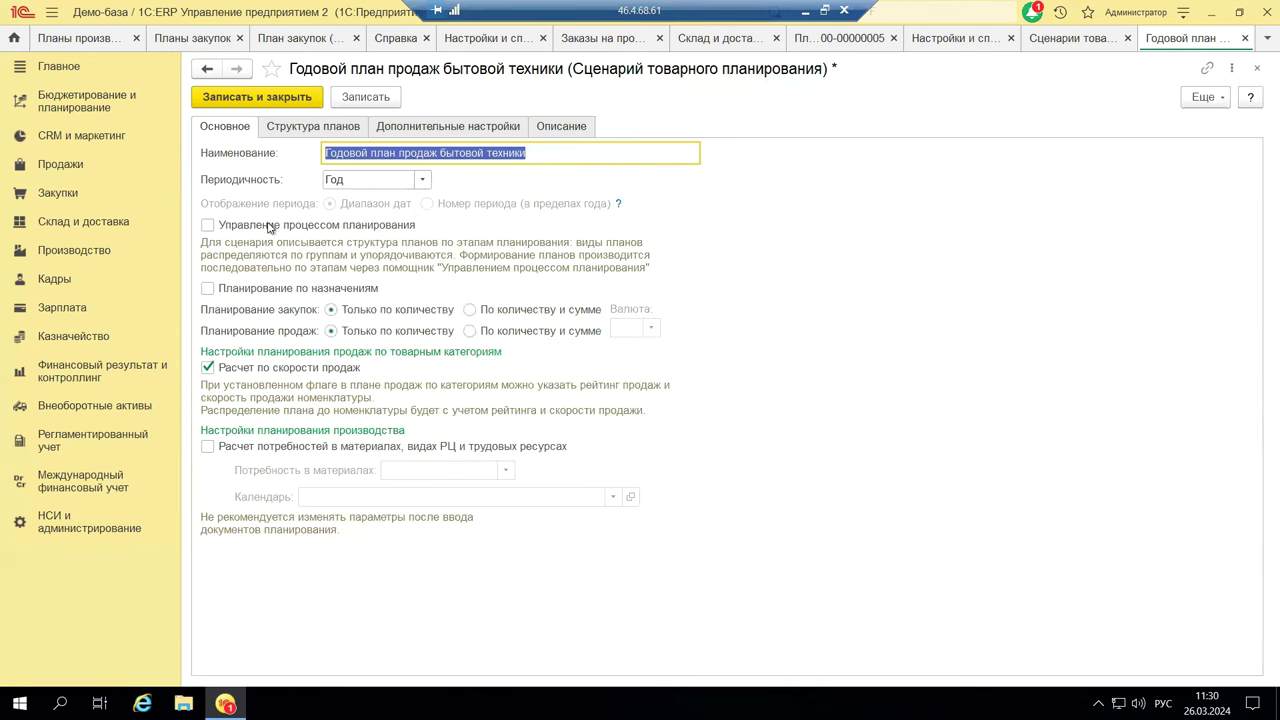
pyautogui.click(207, 225)
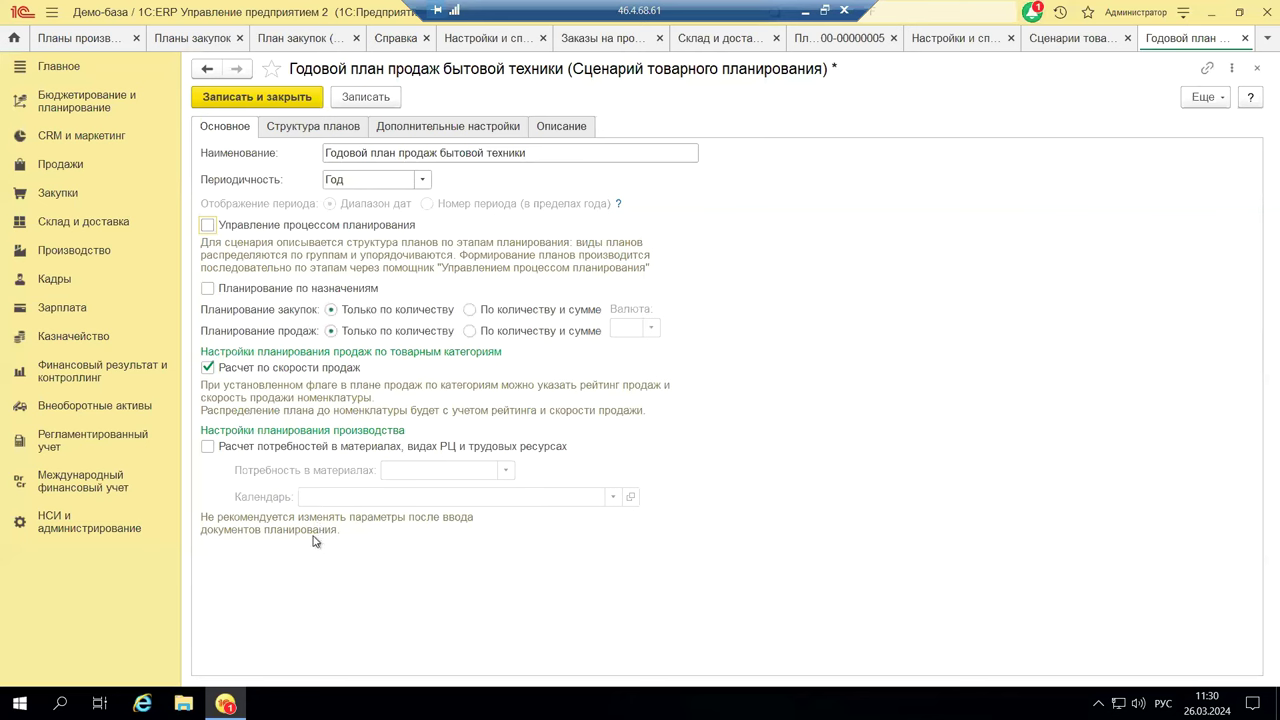
# Review the scenario's plan structure, additional settings and description, and close it without saving changes
pyautogui.click(336, 133)
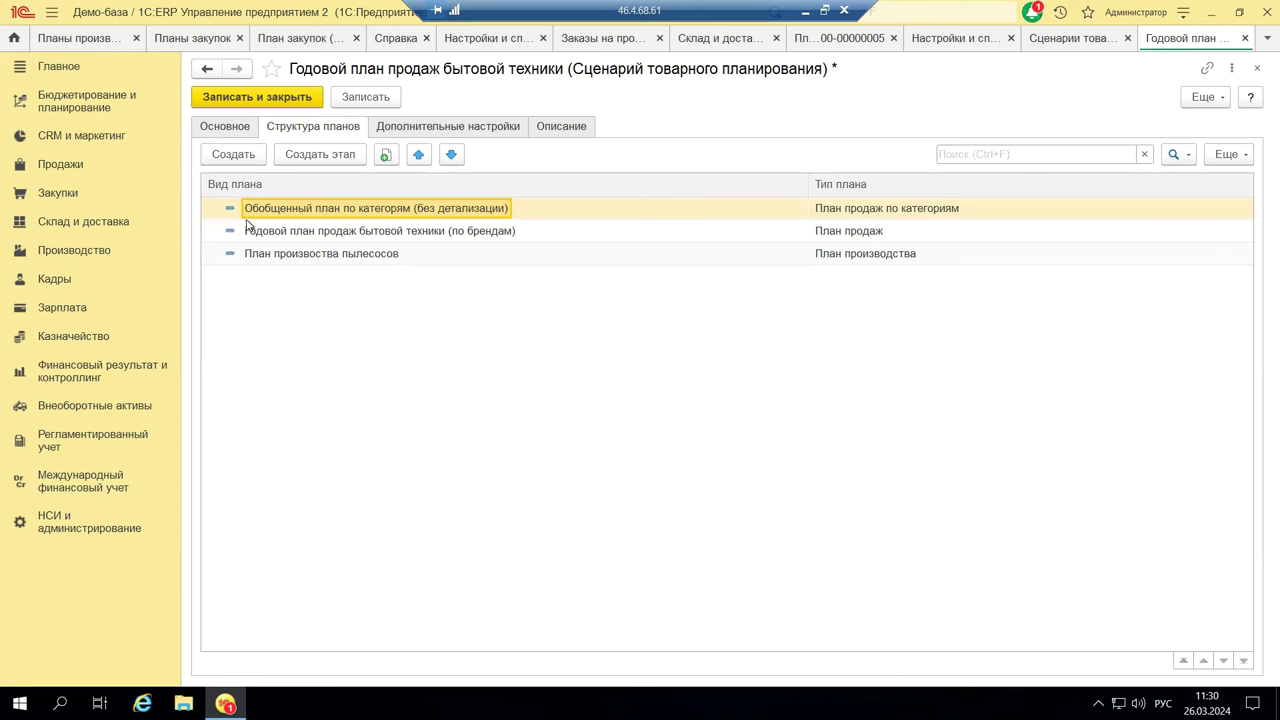
pyautogui.click(411, 134)
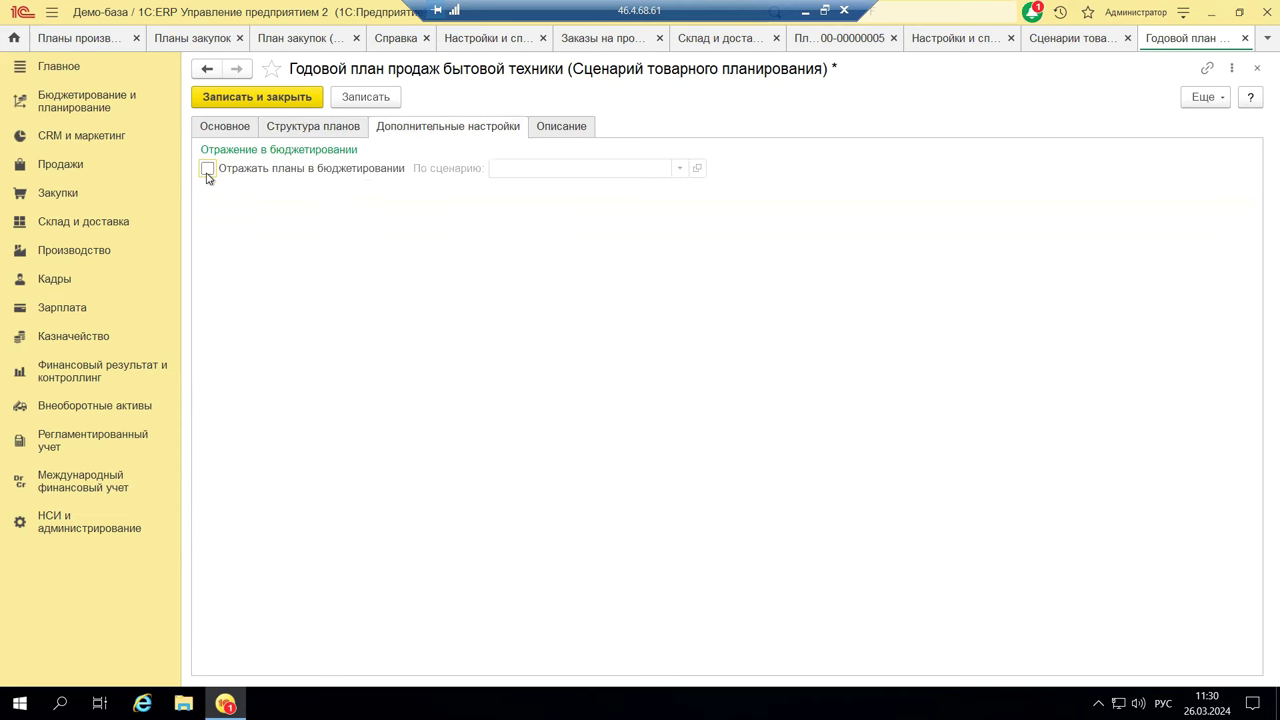
pyautogui.click(576, 126)
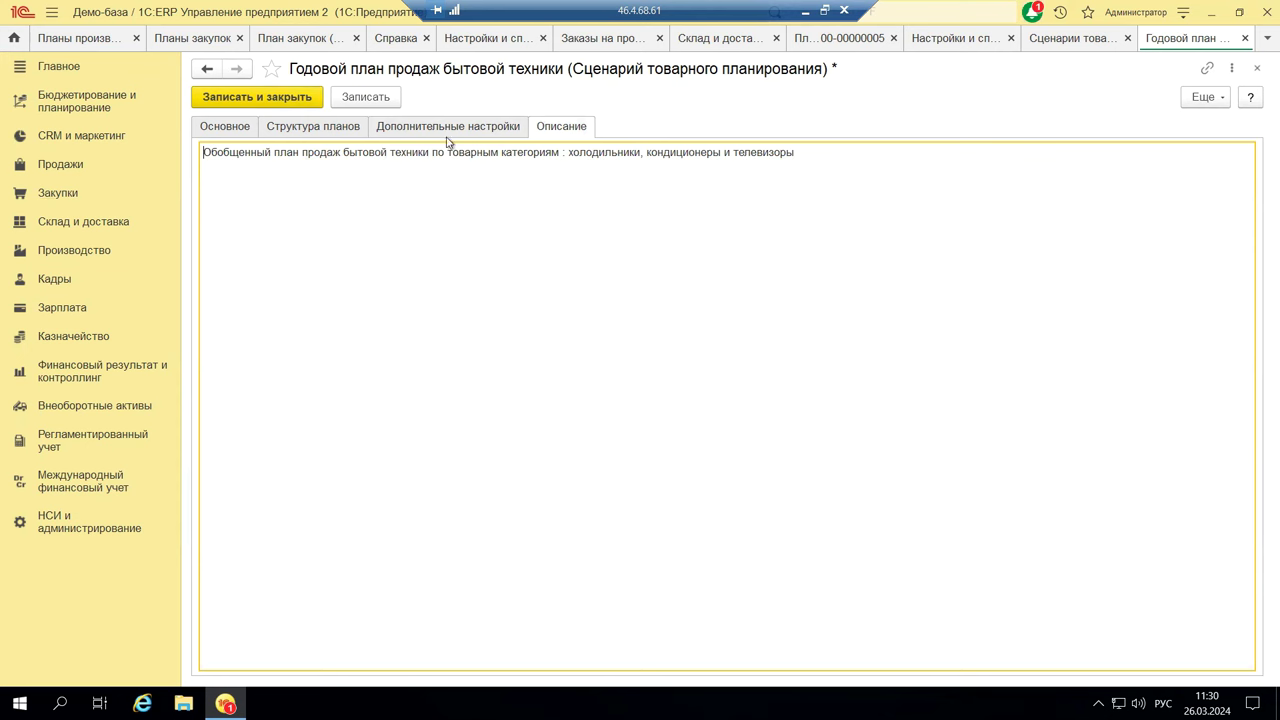
pyautogui.click(1253, 68)
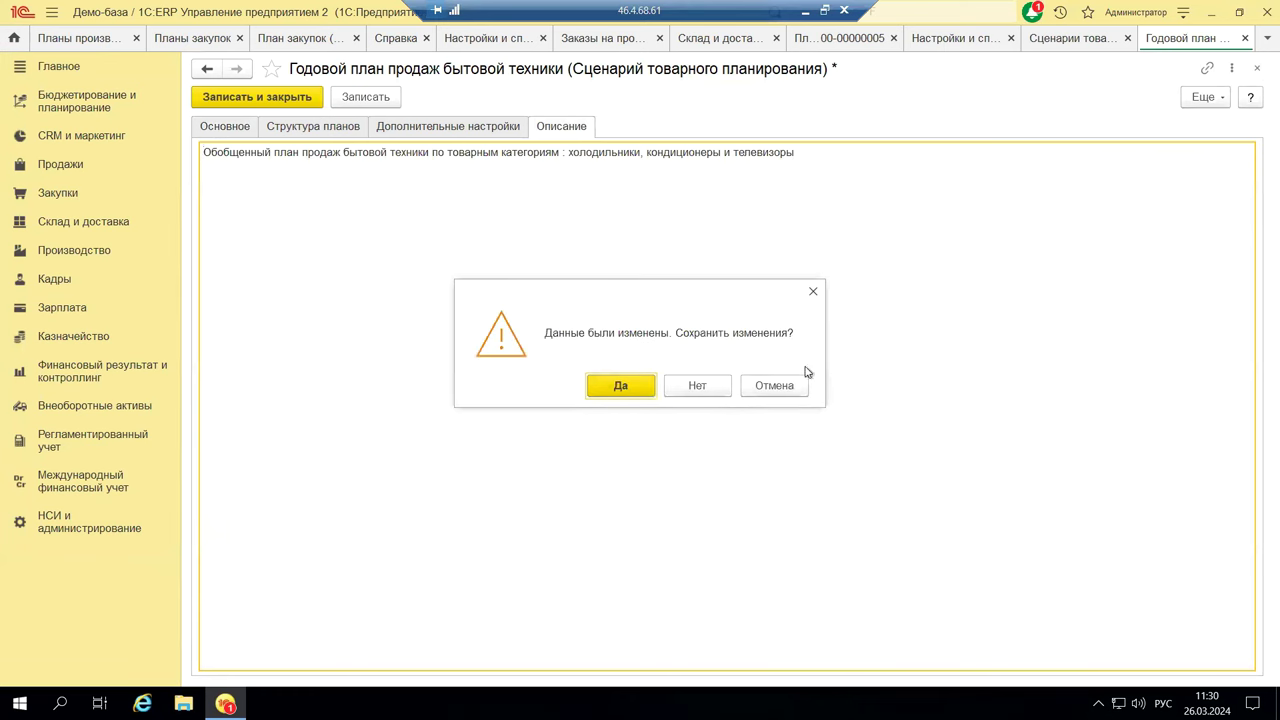
pyautogui.click(713, 387)
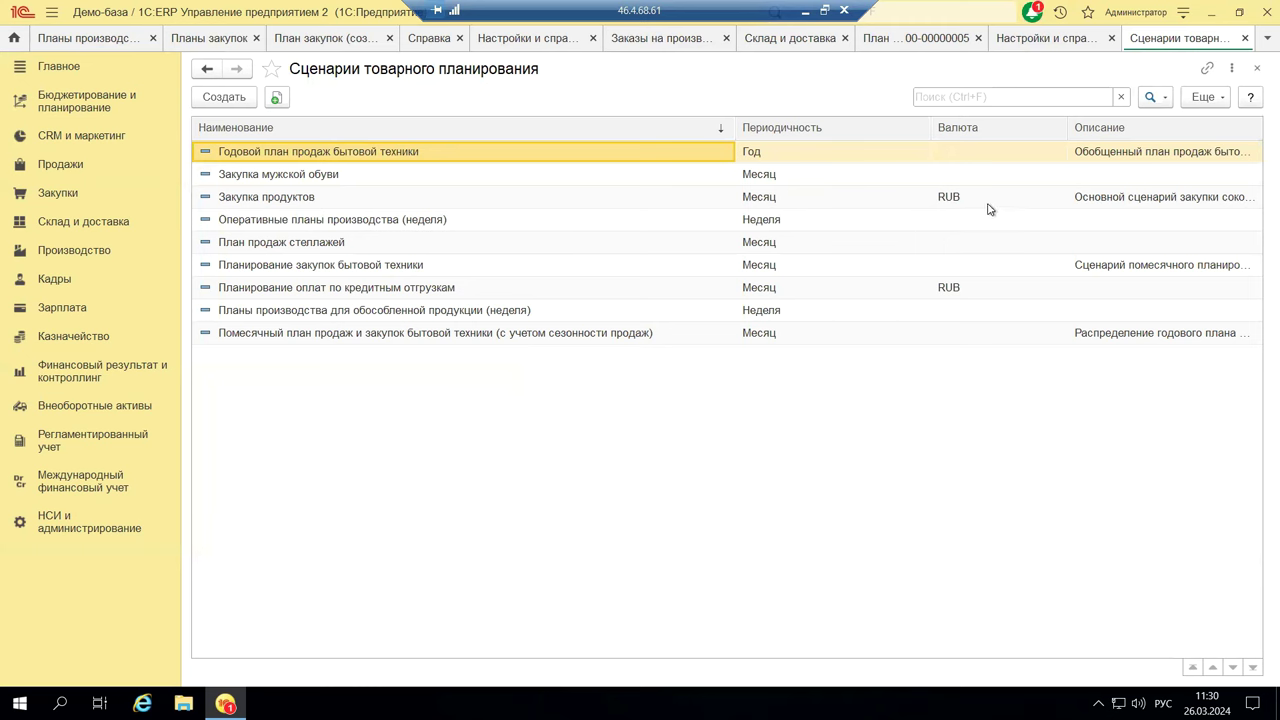
# Check the currency of two scenarios, «Закупка продуктов» and «Планирование оплат по кредитным отгрузкам», and close the open forms back to the production plans list
pyautogui.click(950, 198)
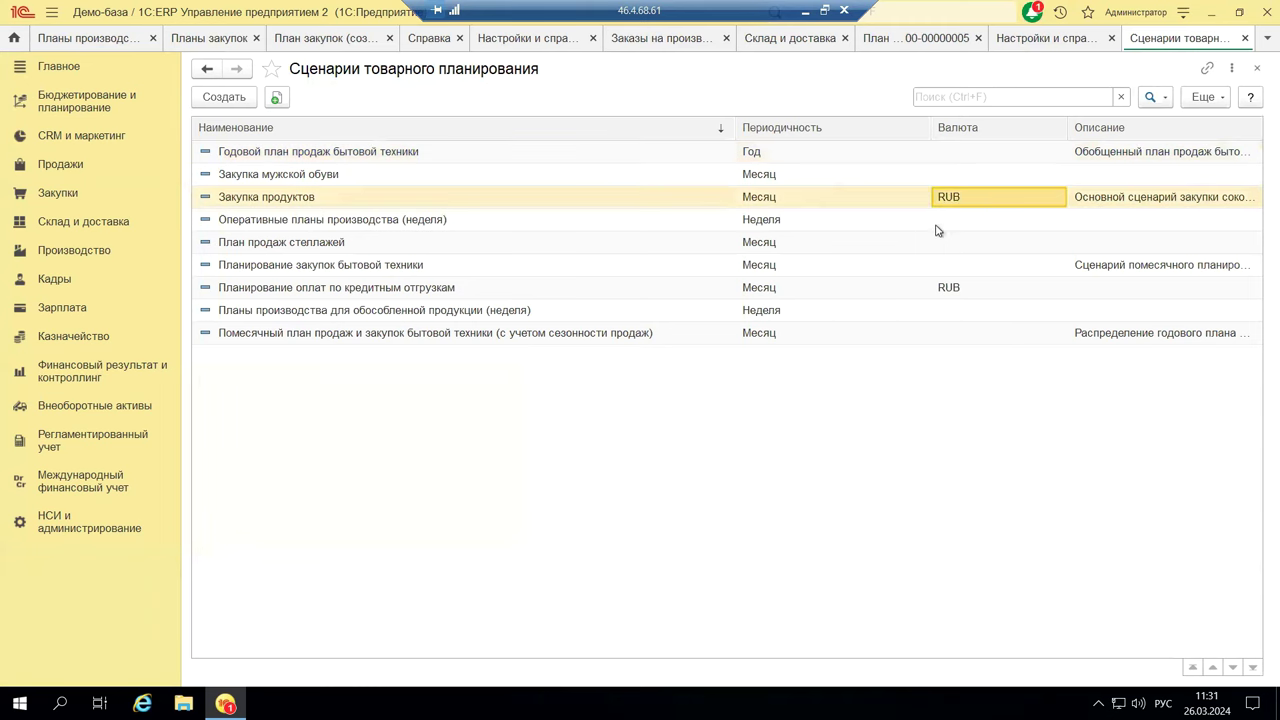
pyautogui.click(948, 289)
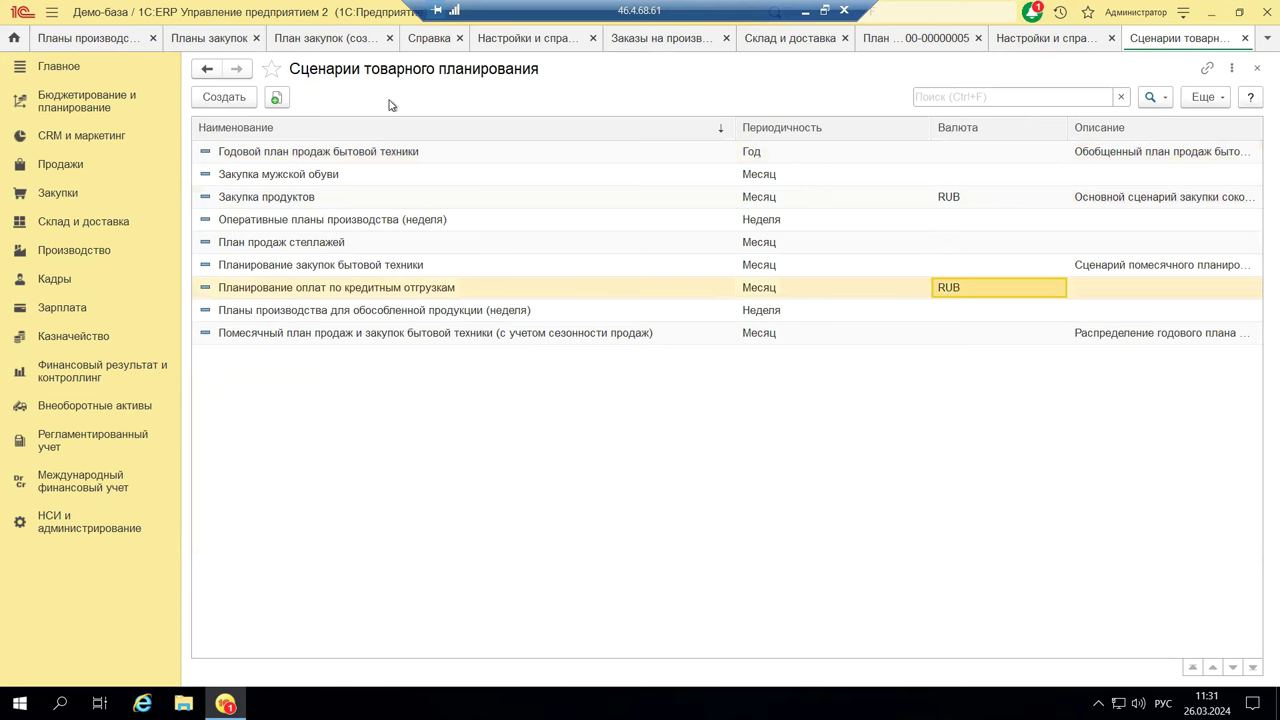
pyautogui.click(1253, 70)
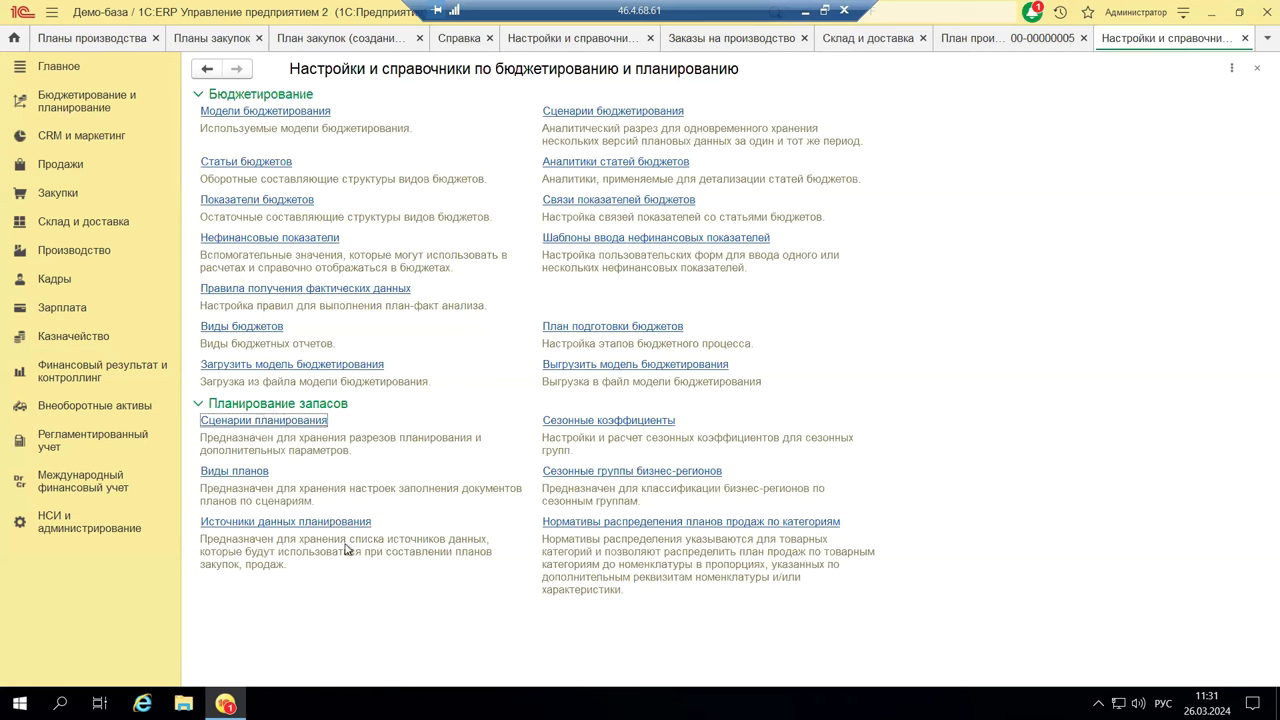
pyautogui.click(1257, 67)
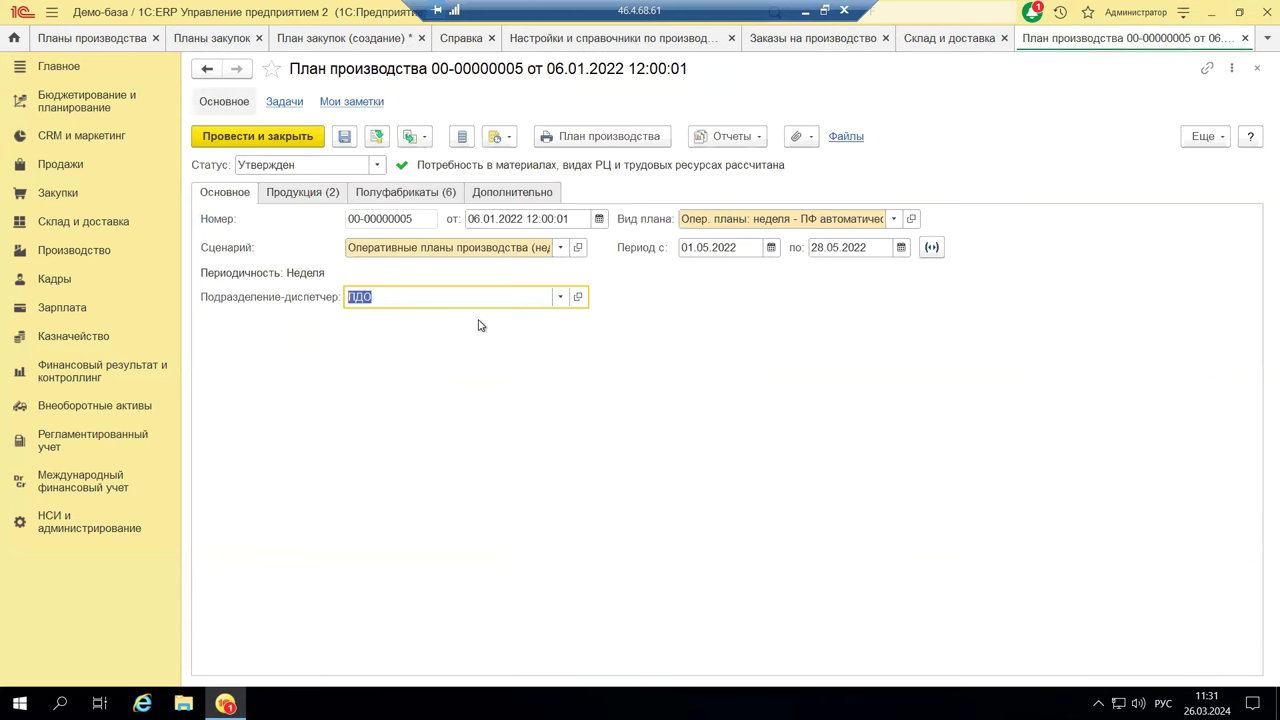
pyautogui.click(1256, 67)
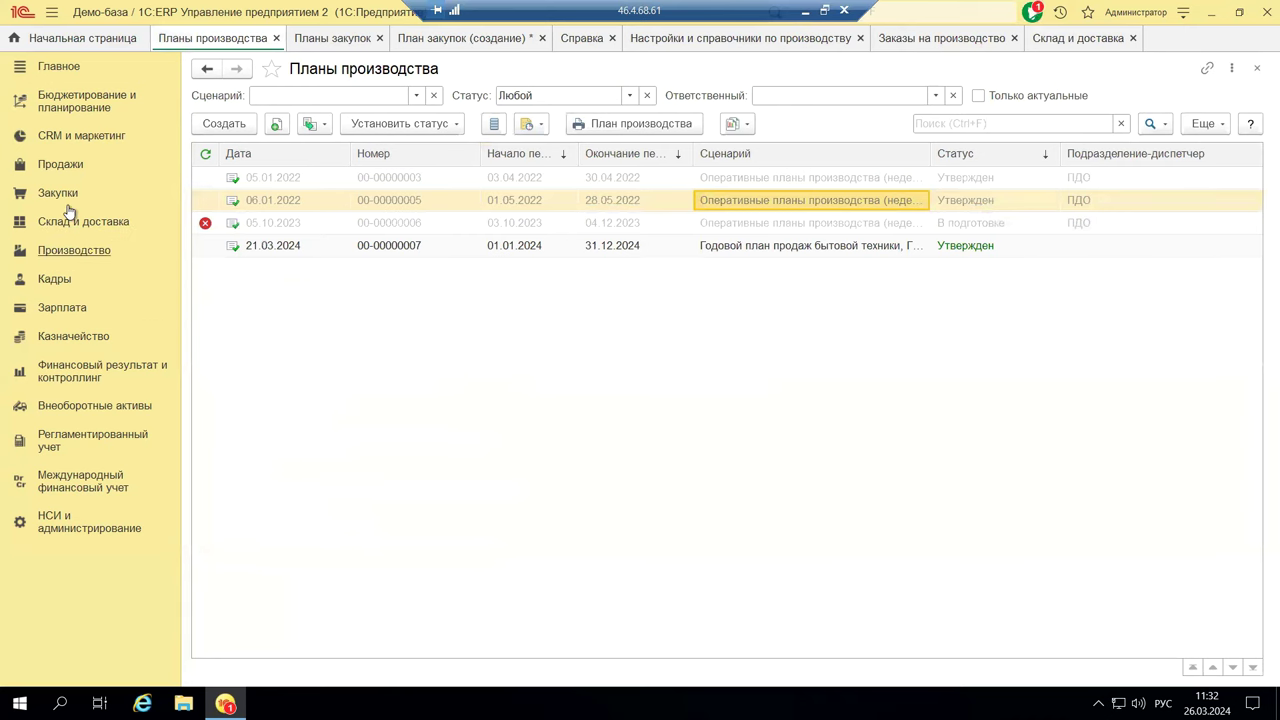
# View the «Бюджетирование и планирование» and «Производство» section commands, and look through the production settings and reference books before closing them
pyautogui.click(100, 98)
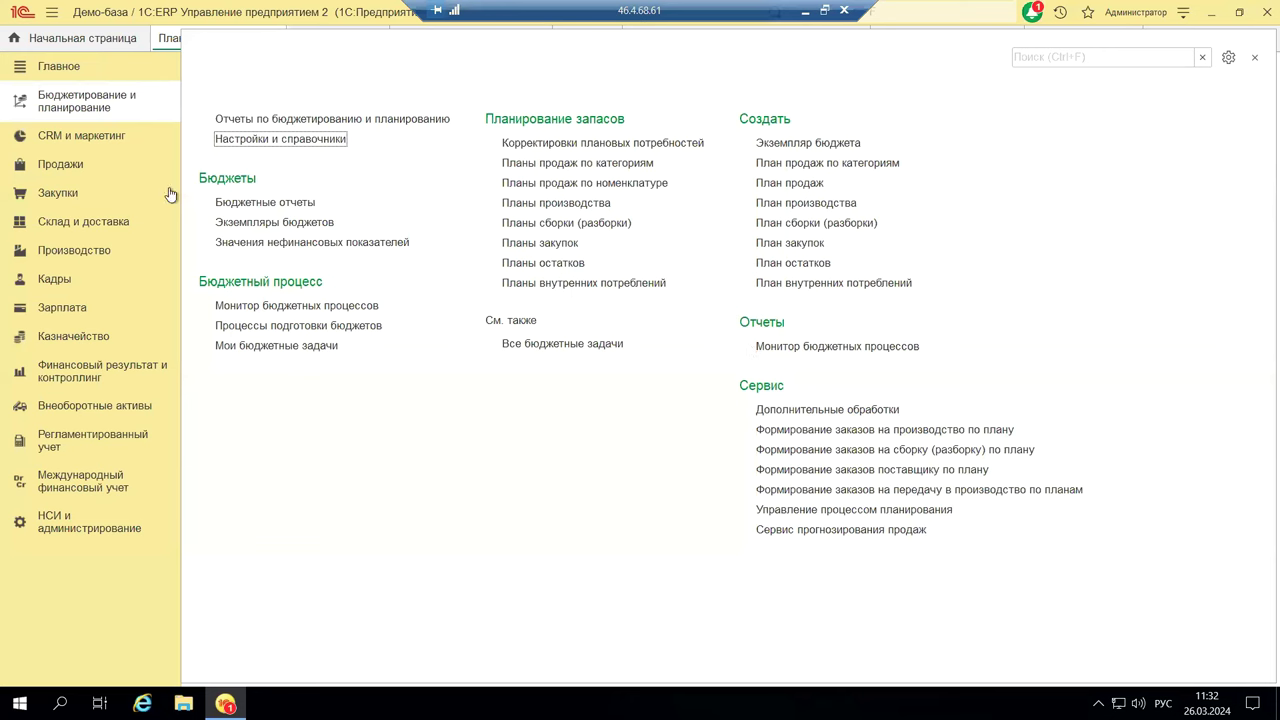
pyautogui.click(90, 255)
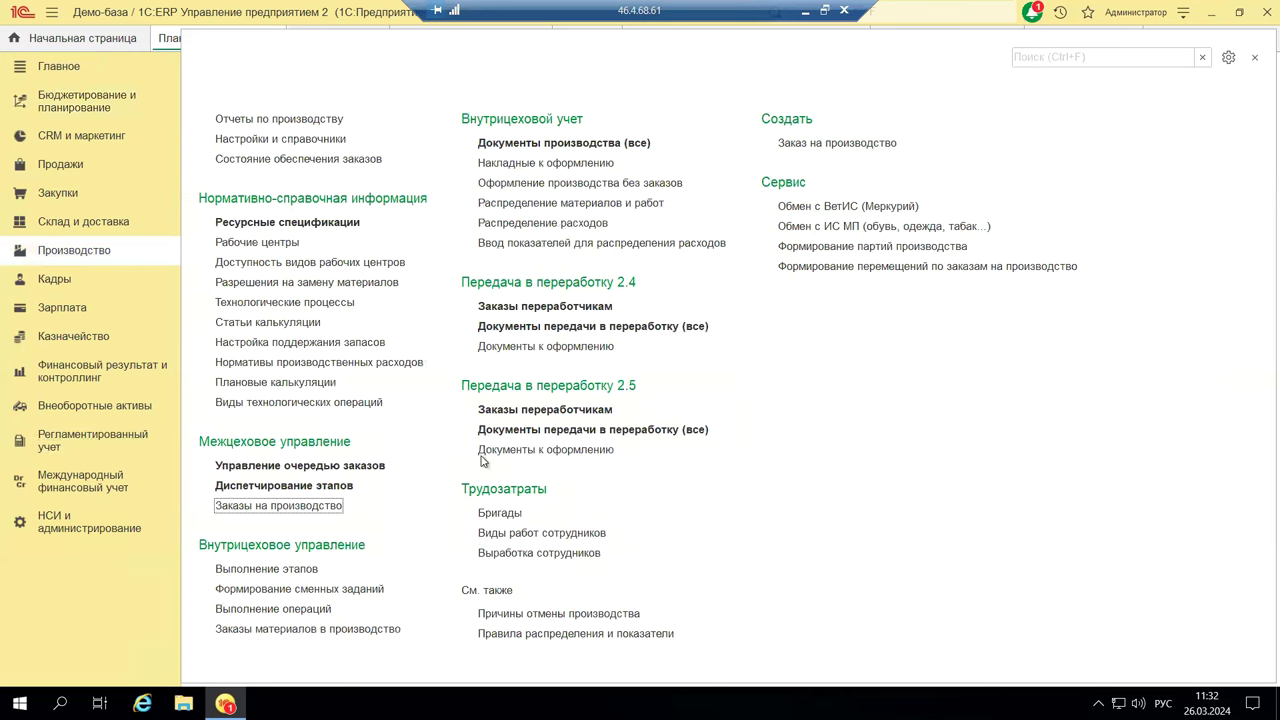
pyautogui.click(222, 140)
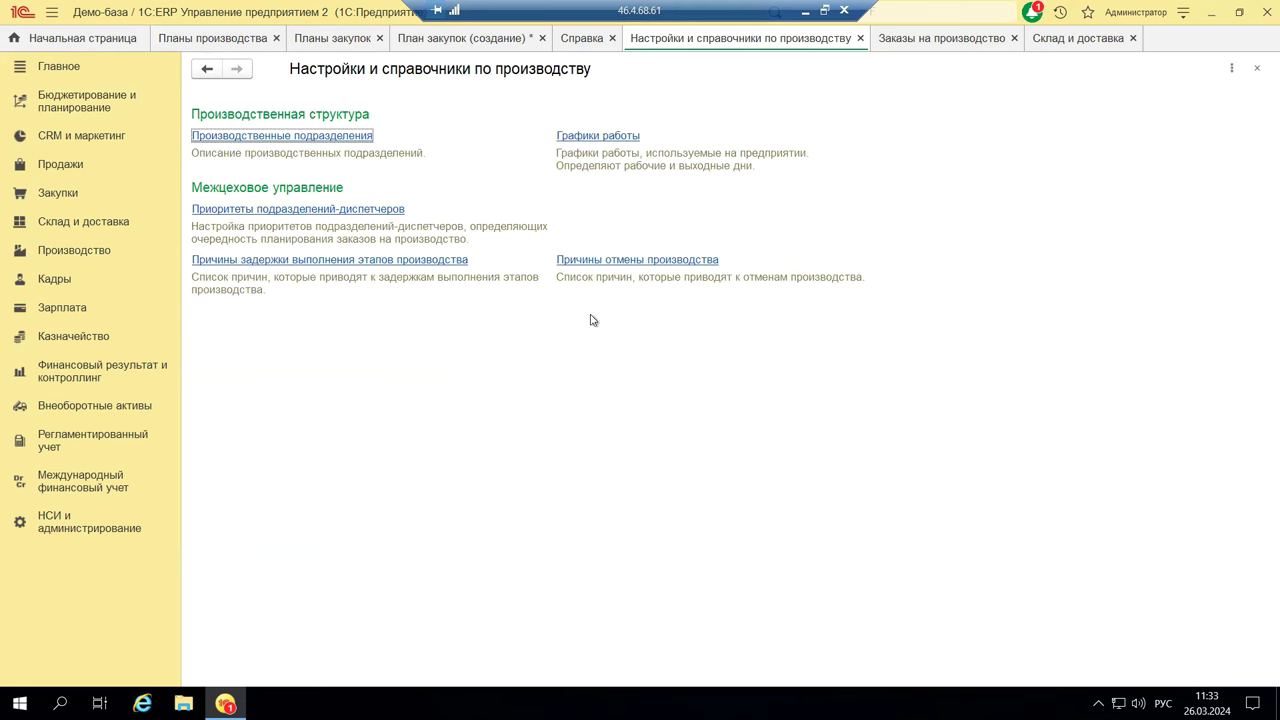
pyautogui.click(1257, 68)
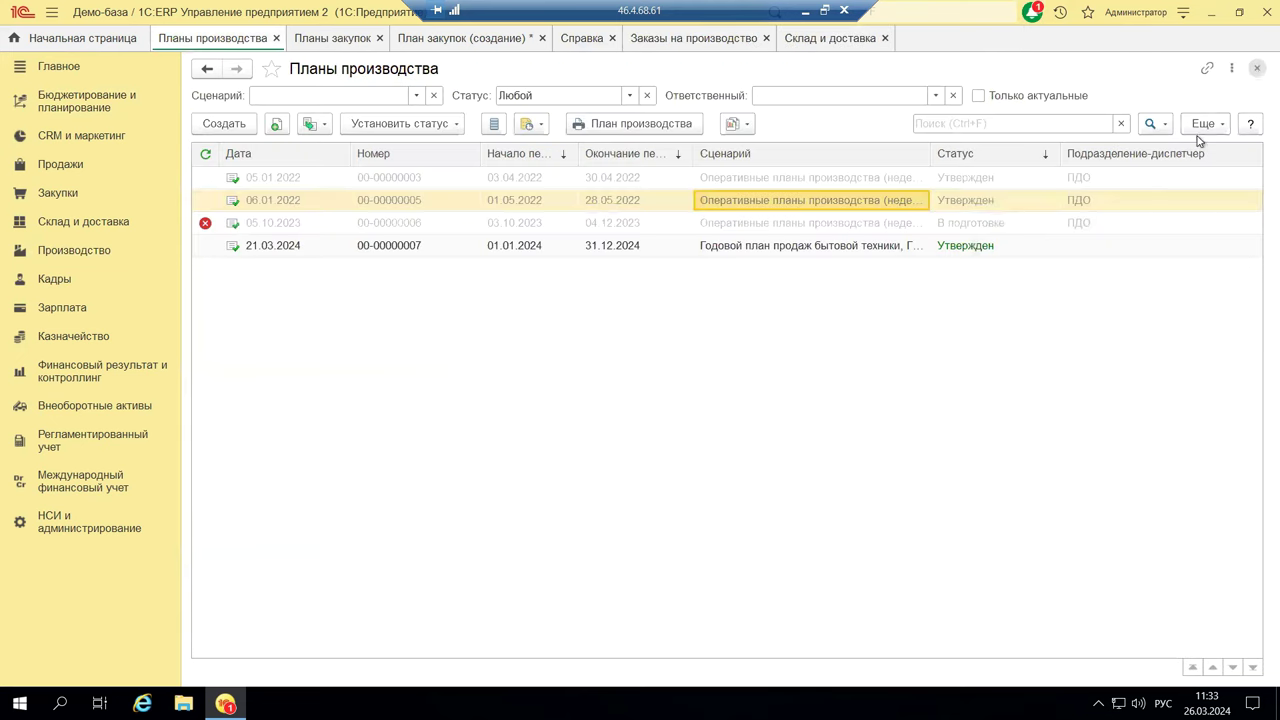
# Go through the «Производство» section, choosing «Выработка сотрудников», and open the structure of work centres
pyautogui.click(65, 251)
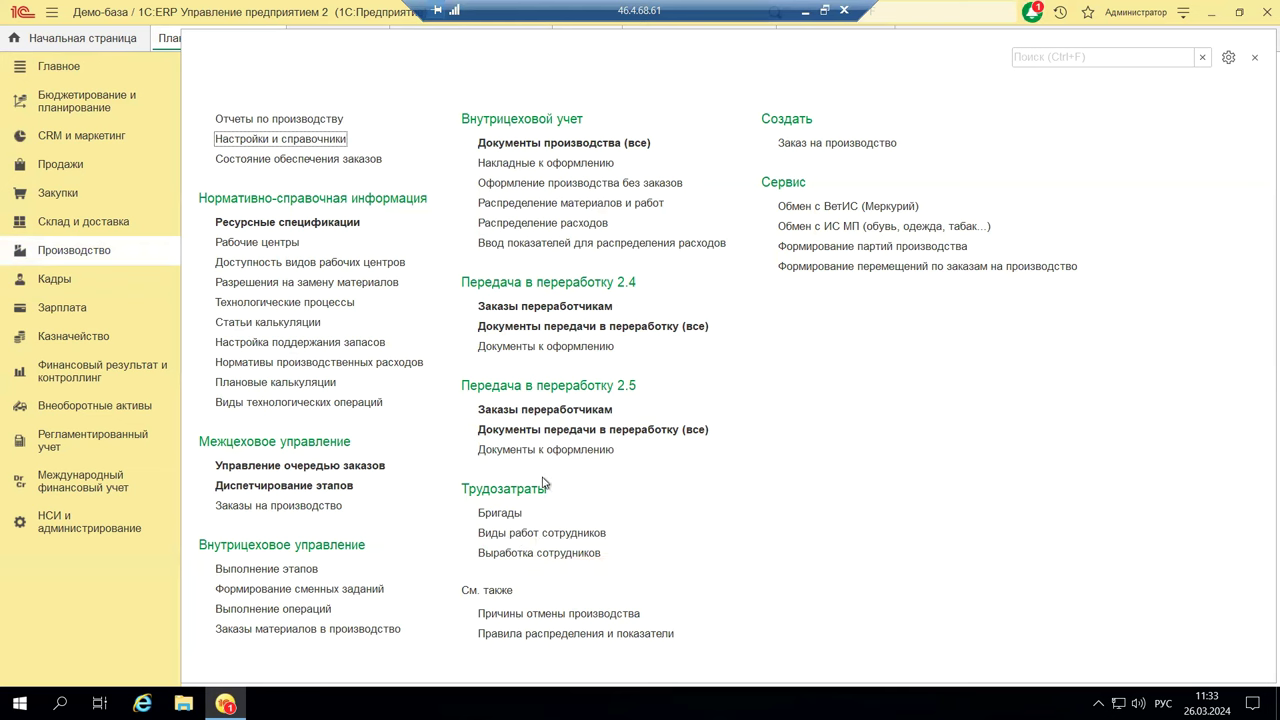
pyautogui.click(490, 560)
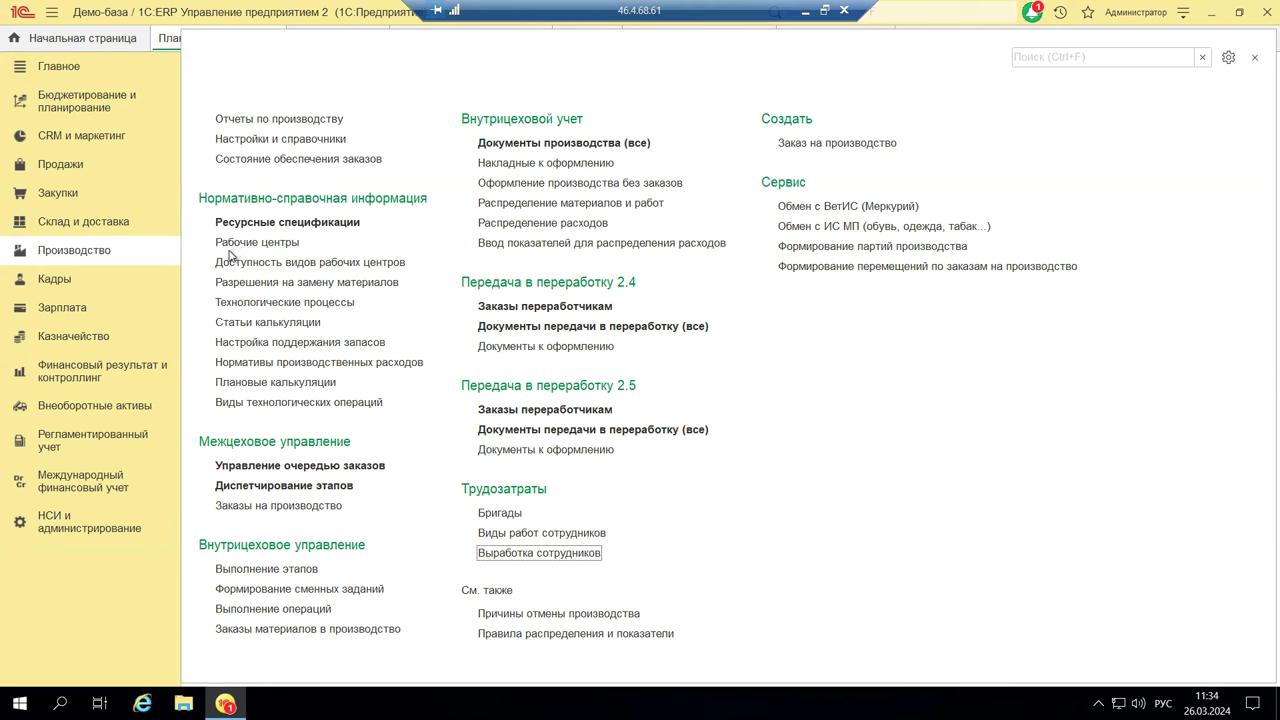
pyautogui.click(239, 250)
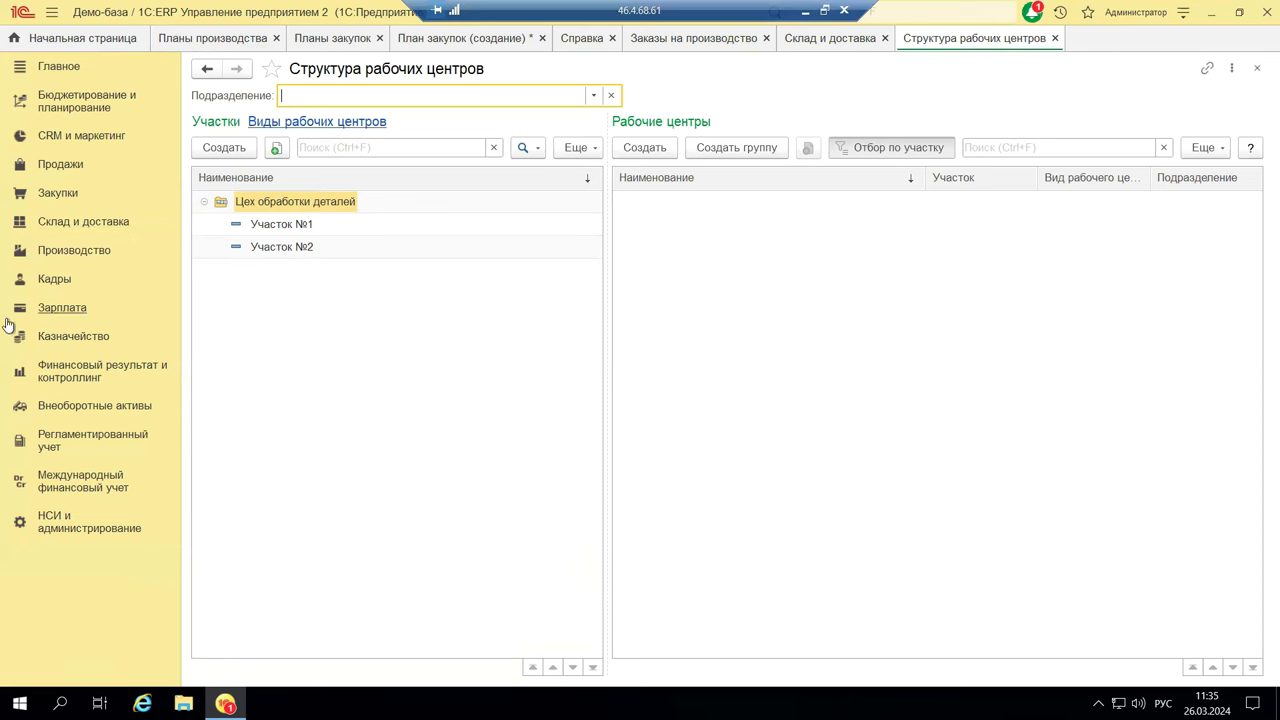
# Open the resource specifications and show the «Вешалка для одежды» specification from the «Изделия из дерева» group
pyautogui.click(78, 256)
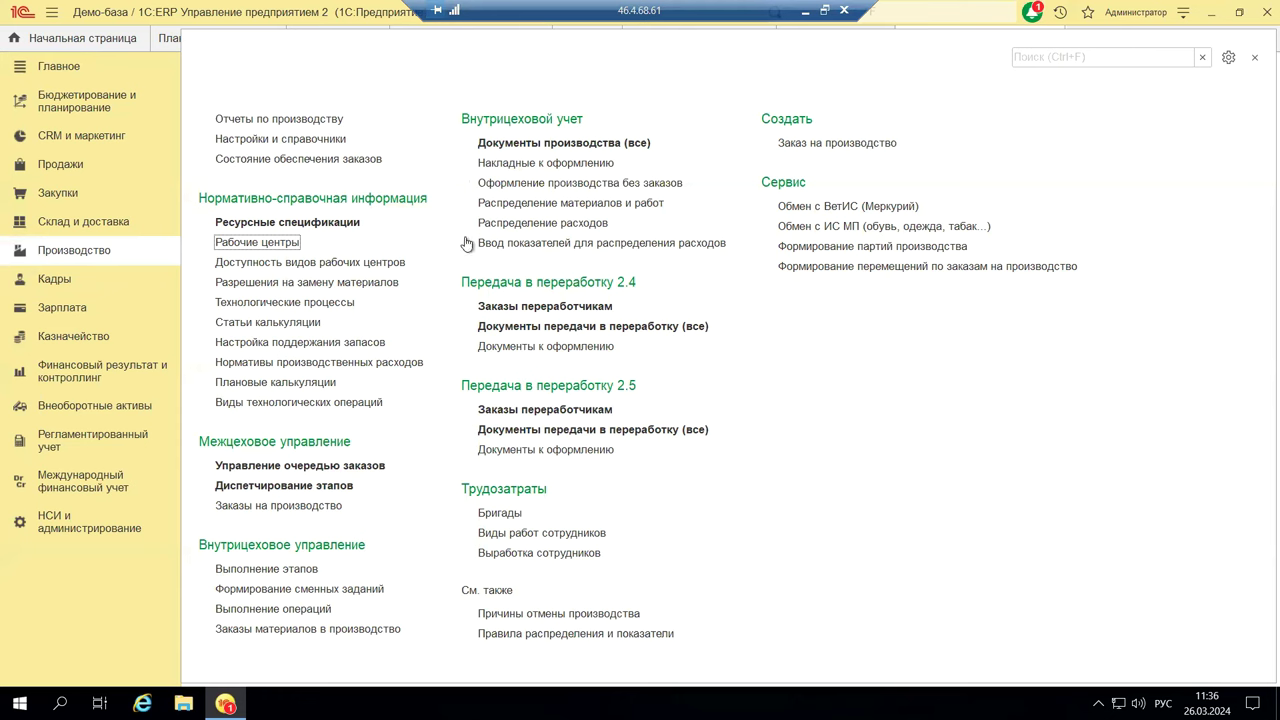
pyautogui.click(248, 224)
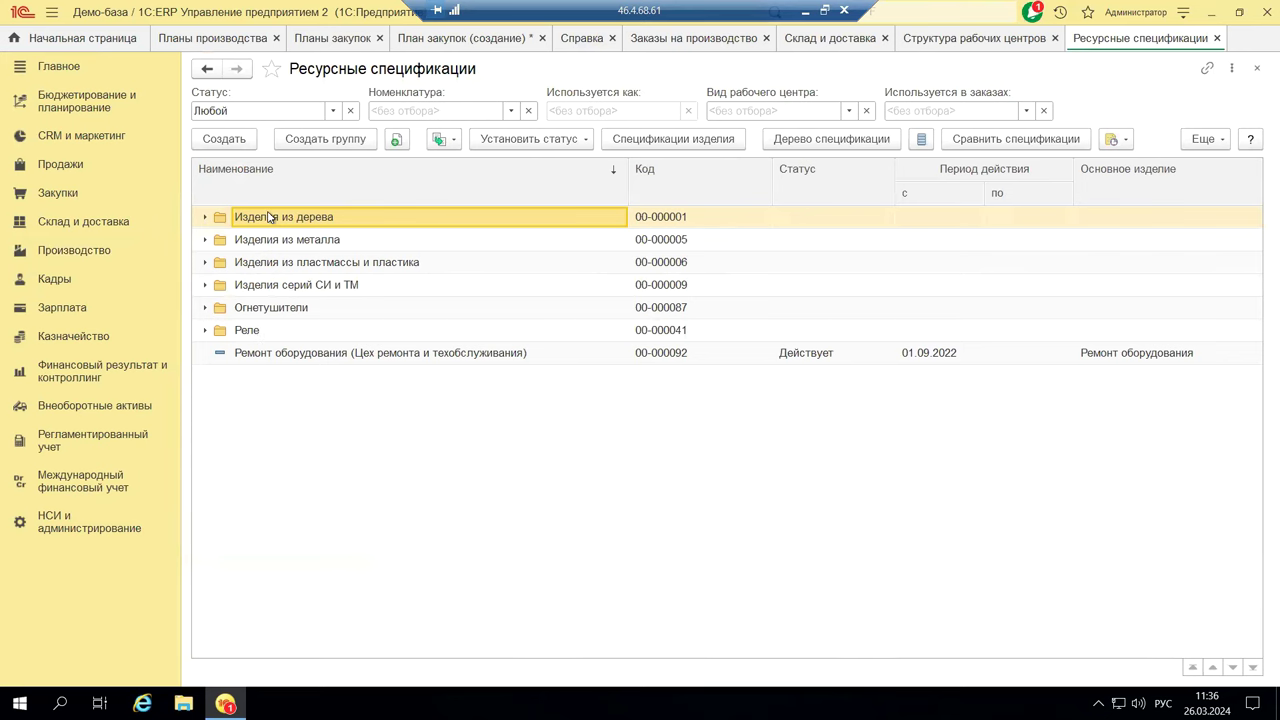
pyautogui.doubleClick(268, 217)
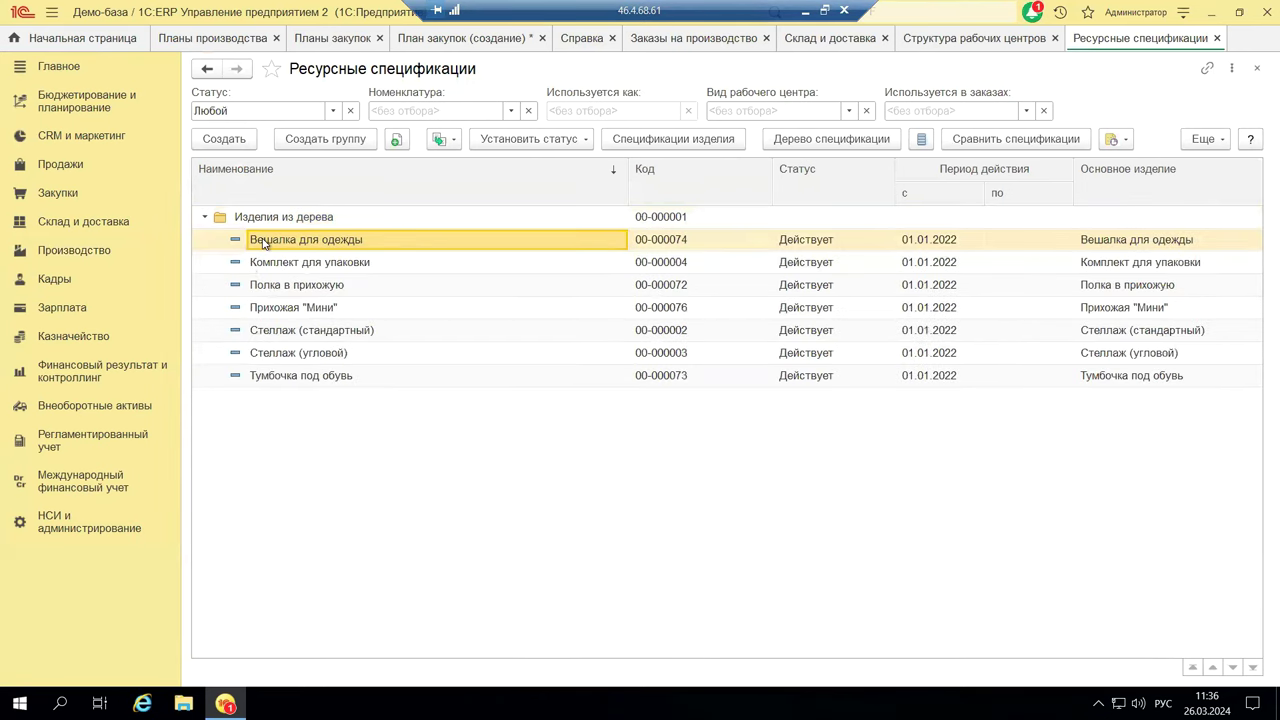
pyautogui.doubleClick(260, 239)
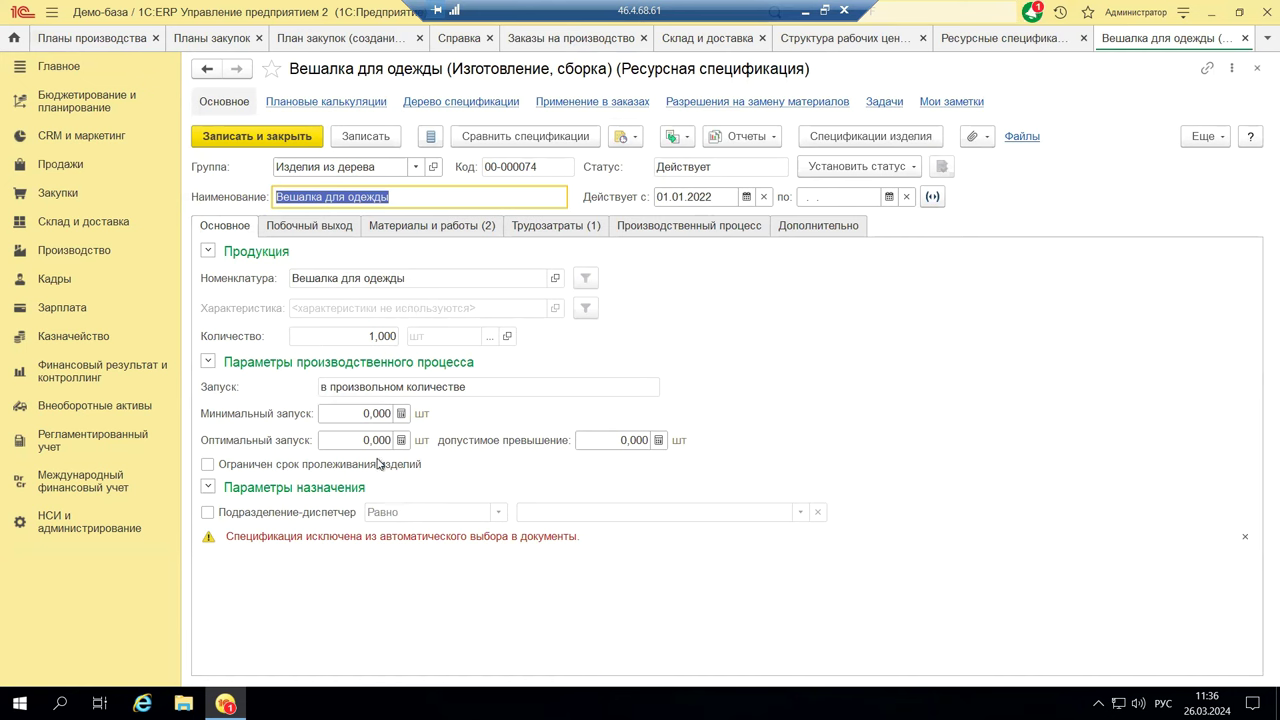
# Review the specification's by-products, its materials and works, and its labour costs
pyautogui.click(284, 231)
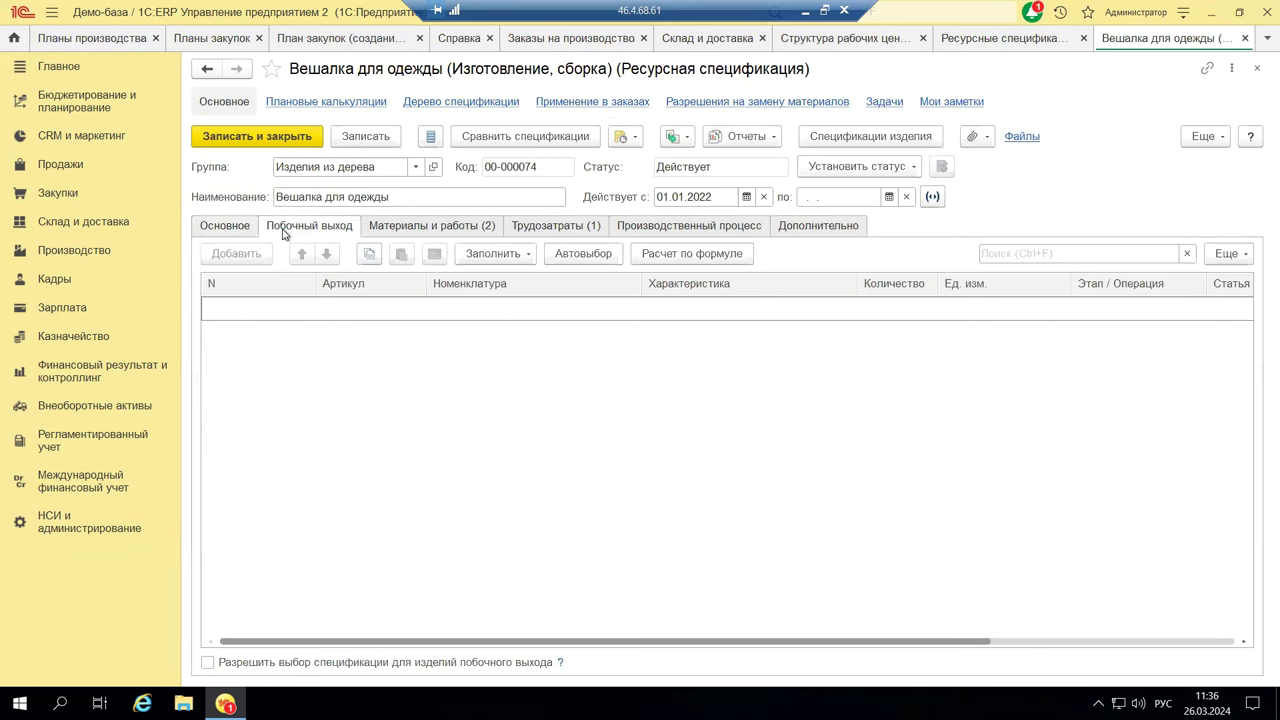
pyautogui.click(390, 229)
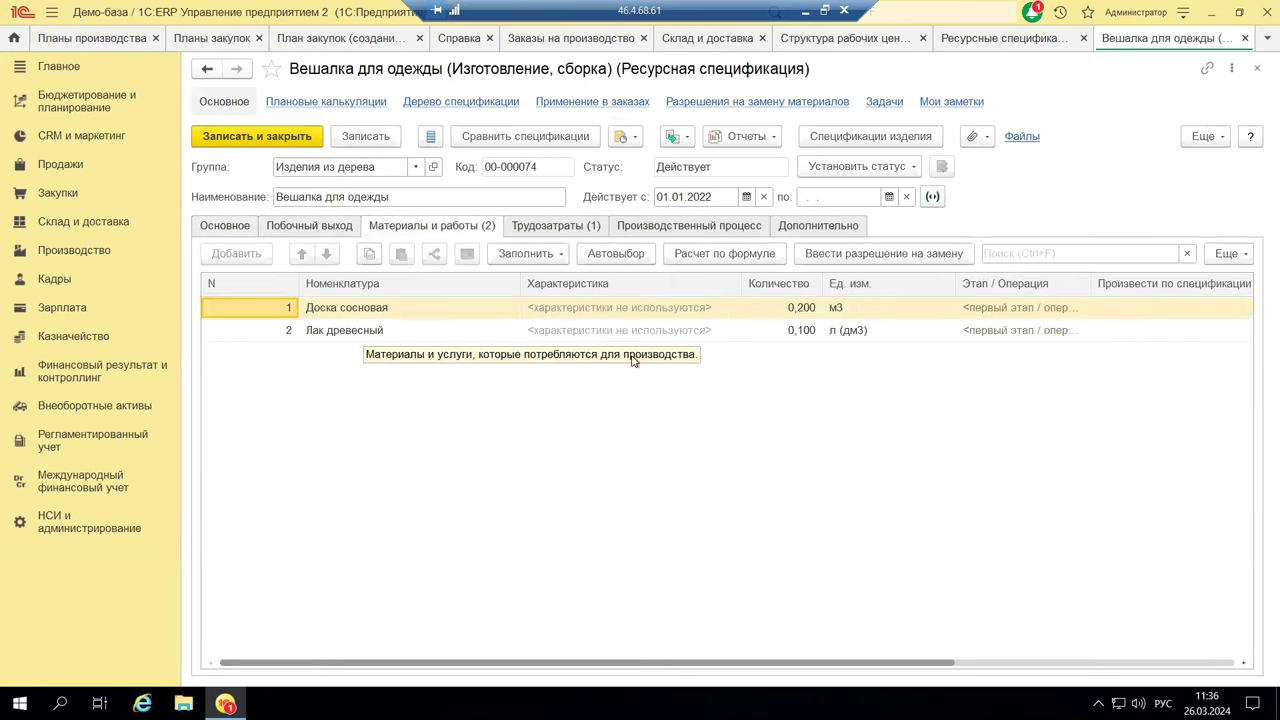
pyautogui.click(580, 228)
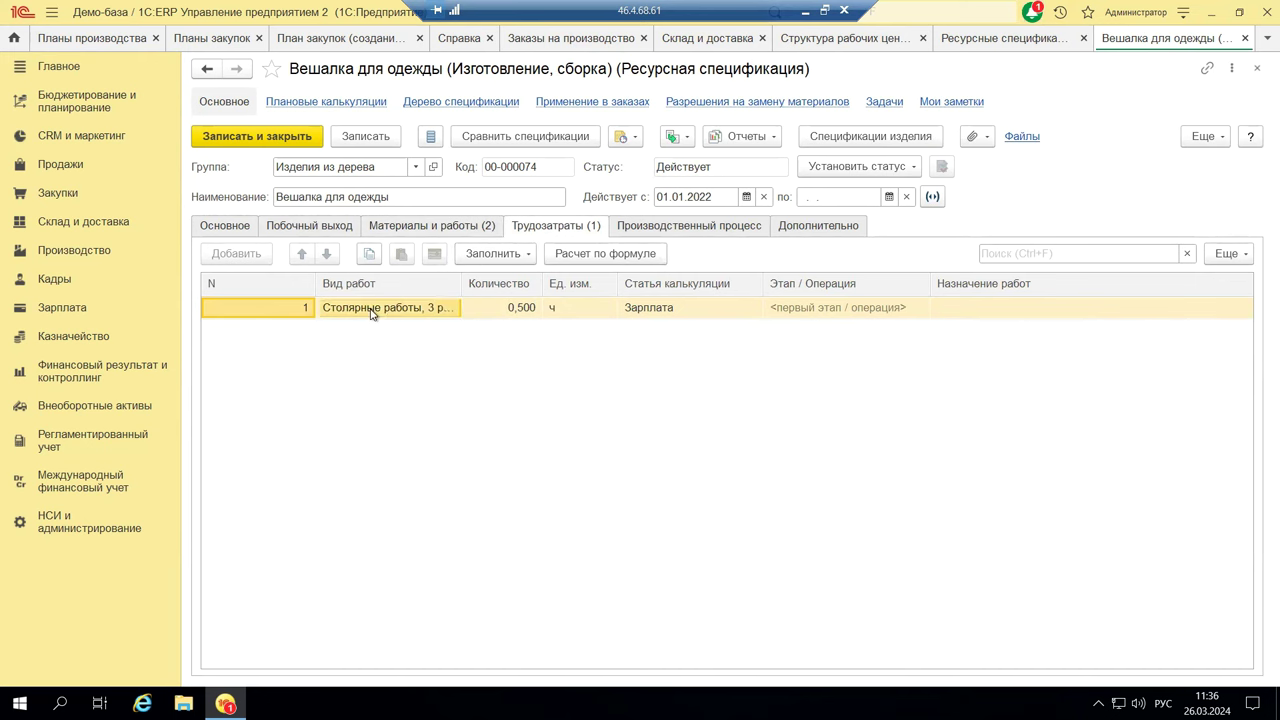
# View the card of the work type «Столярные работы, 3 разряд», close it, and show the specification's production process
pyautogui.click(408, 303)
pyautogui.doubleClick(408, 303)
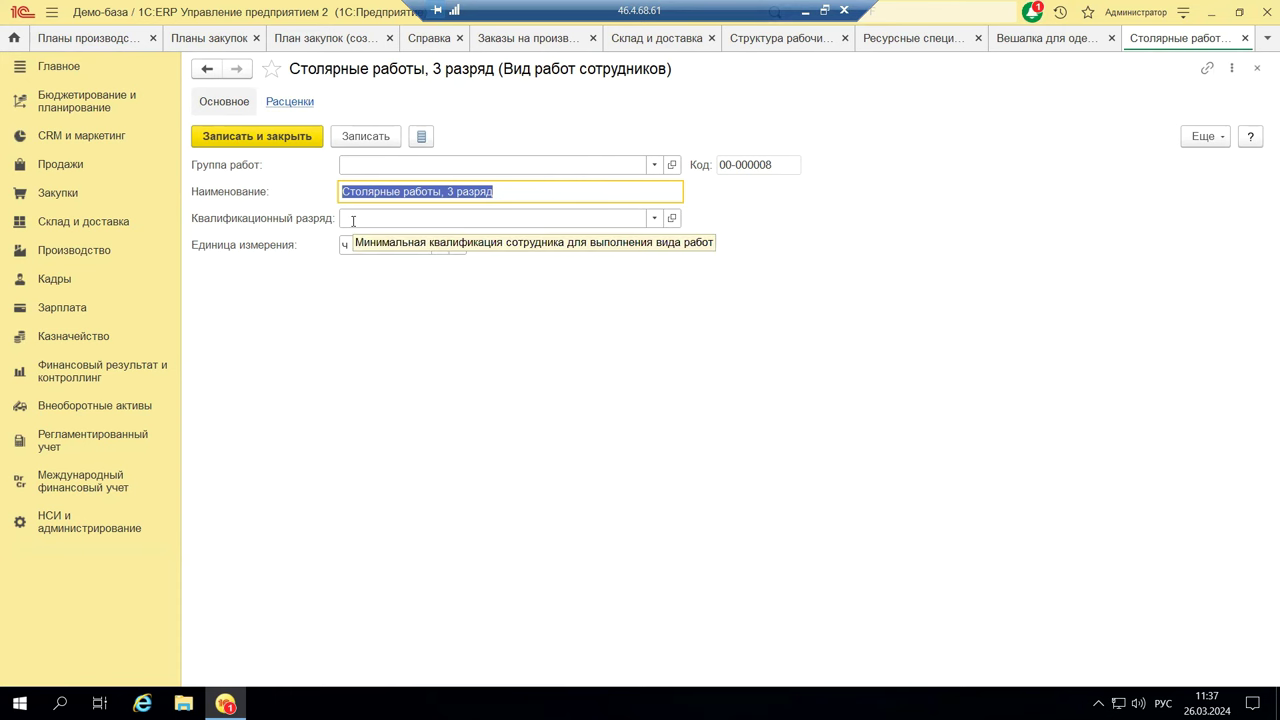
pyautogui.click(1256, 70)
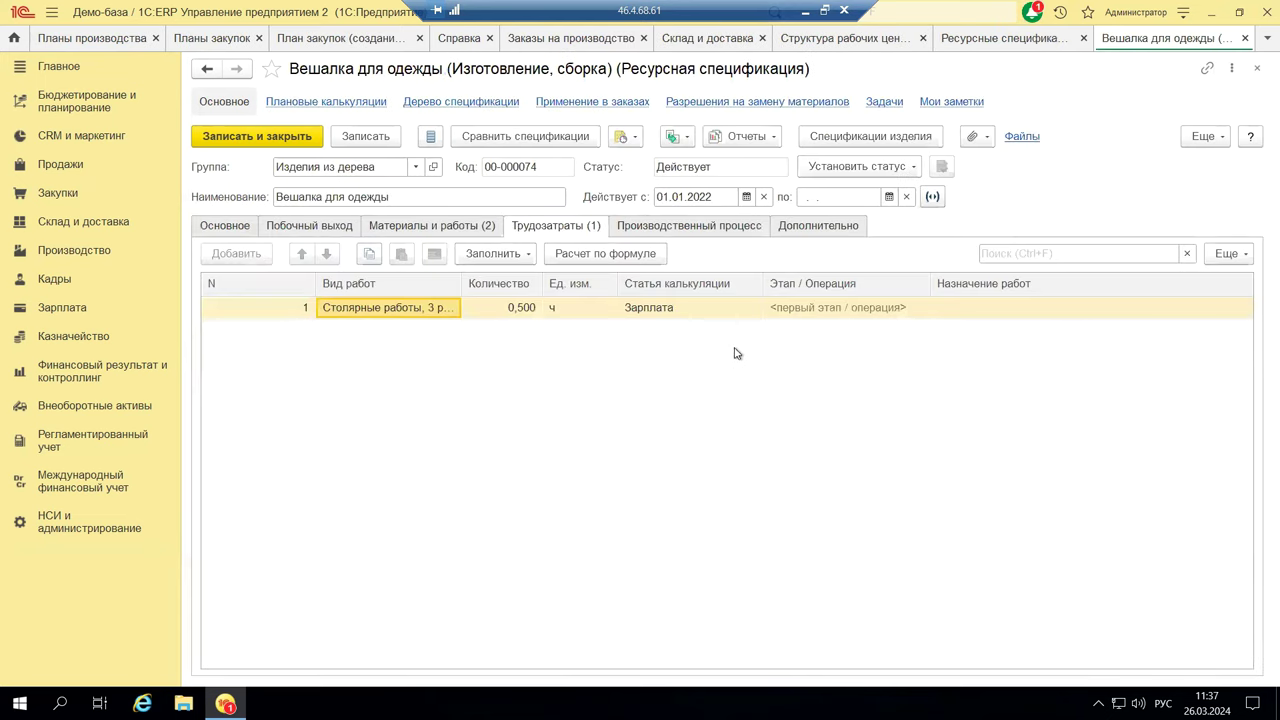
pyautogui.click(648, 228)
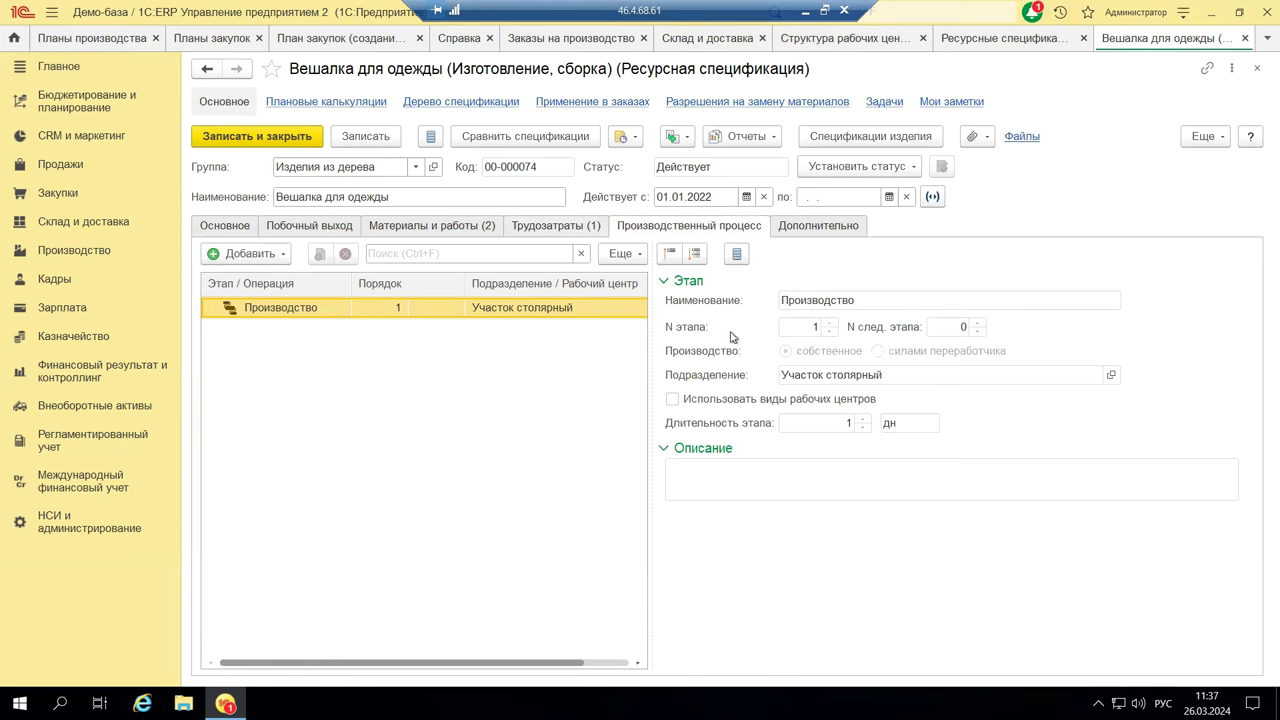
# Review the specification's additional settings and the statuses it can be given, and close the specification
pyautogui.click(812, 225)
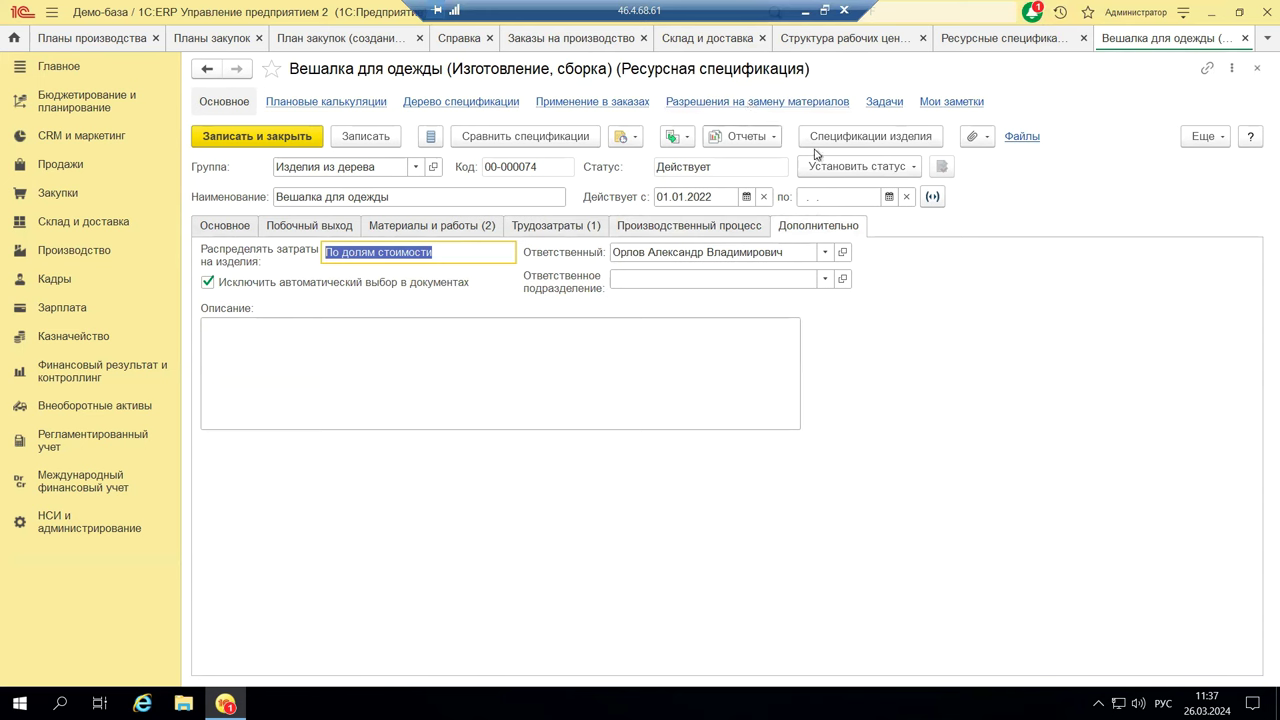
pyautogui.click(915, 168)
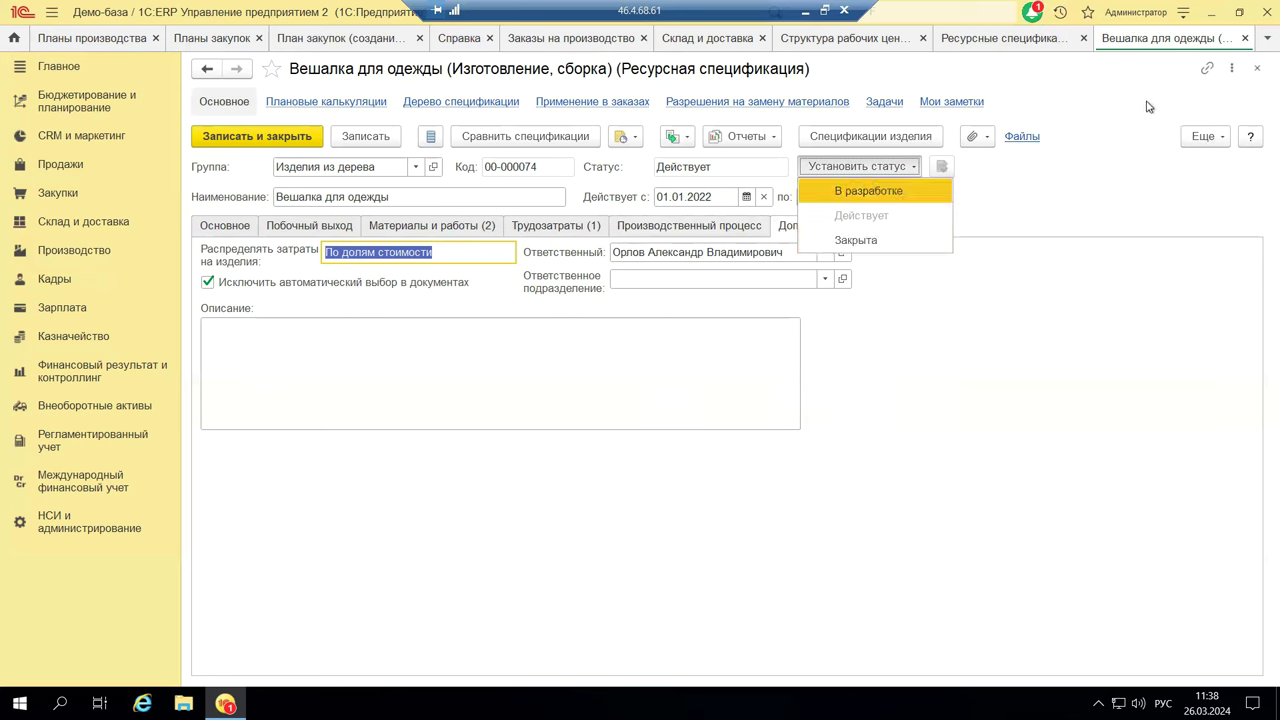
pyautogui.click(1259, 69)
pyautogui.click(1259, 69)
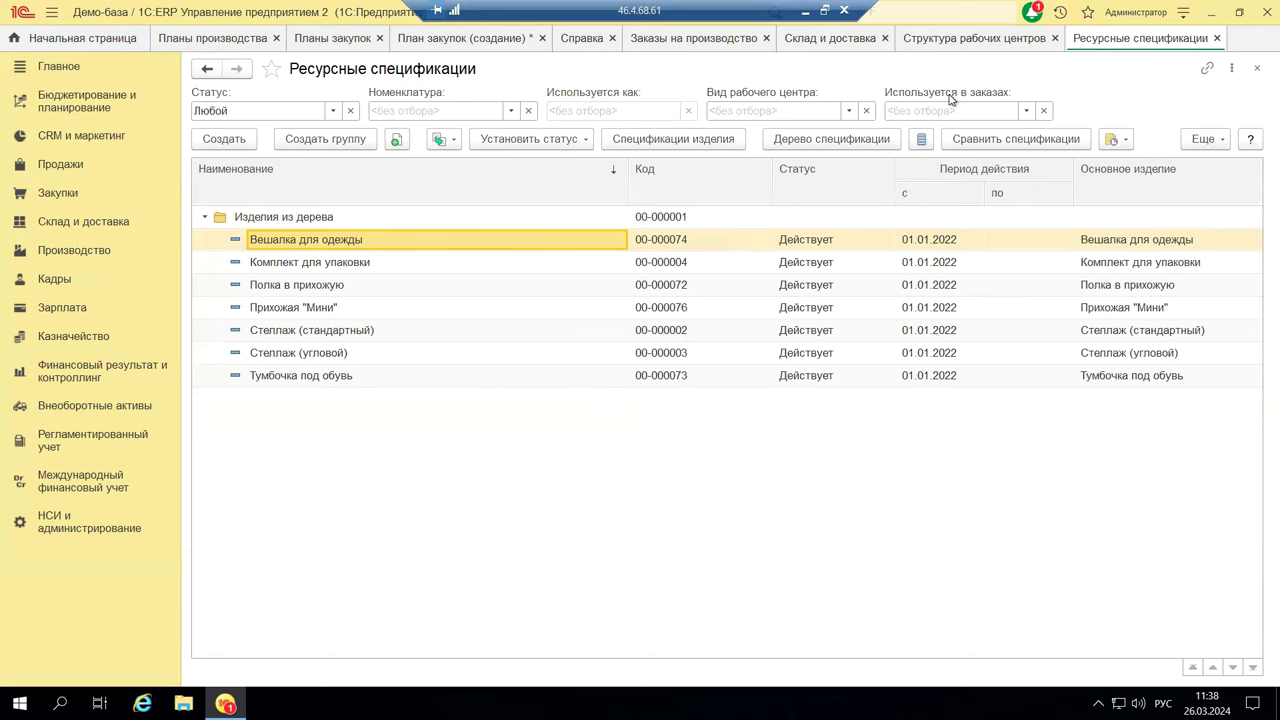
# Switch to the PowerPoint presentation and show the «Программа вебинара» slide
pyautogui.moveTo(951, 99)
pyautogui.click(805, 11)
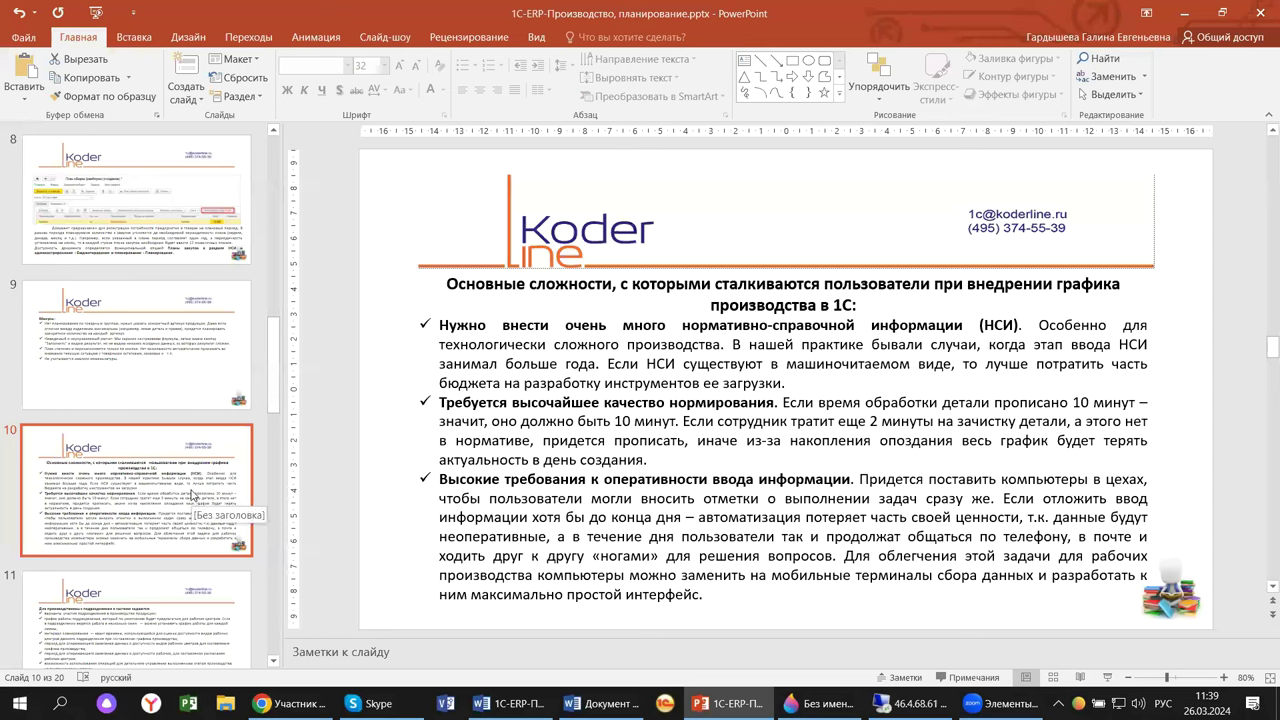
pyautogui.scroll(15, 84, 470)
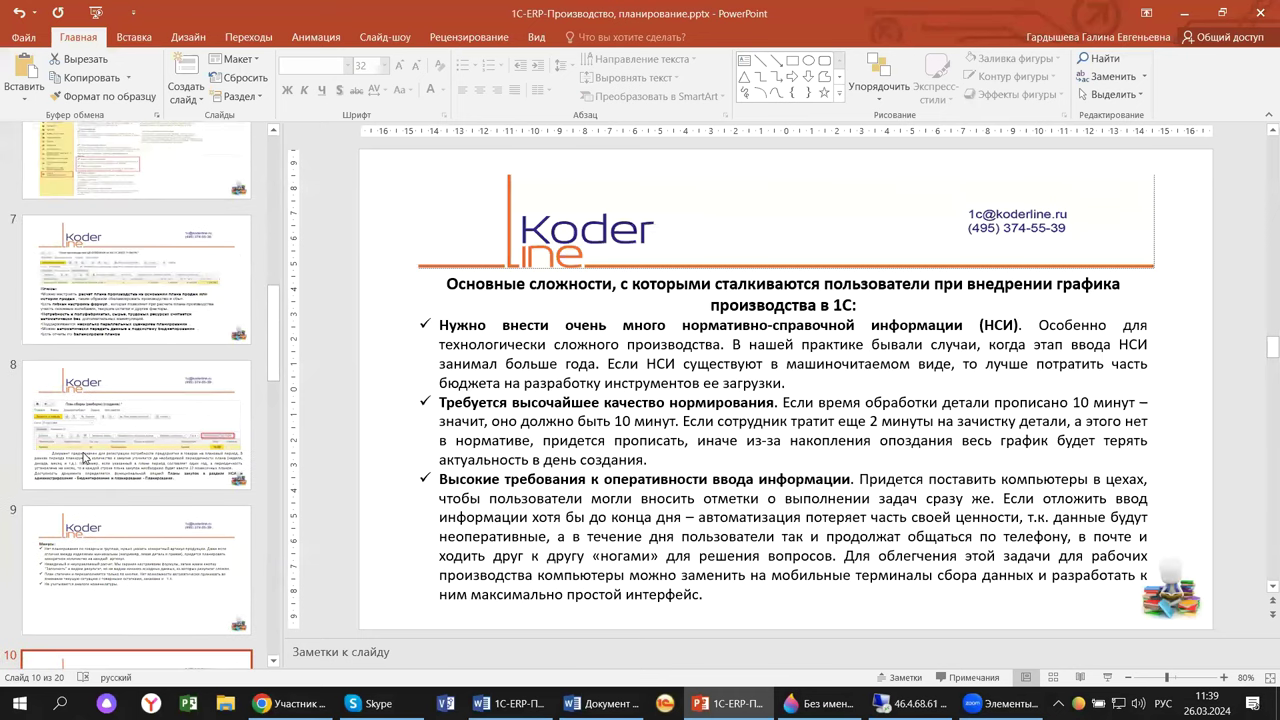
pyautogui.click(108, 400)
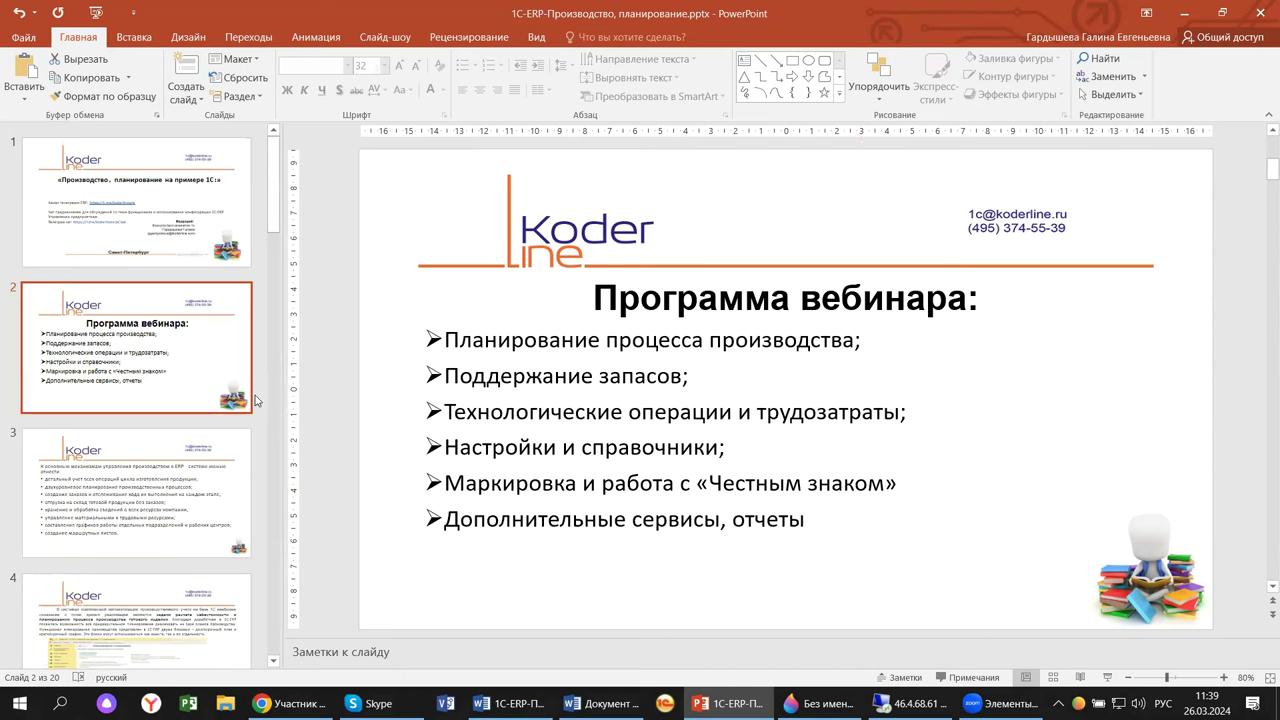
# Go through slides 8, 9 and 11 to slide 12, which shows where the resource specifications are found
pyautogui.scroll(-5, 193, 461)
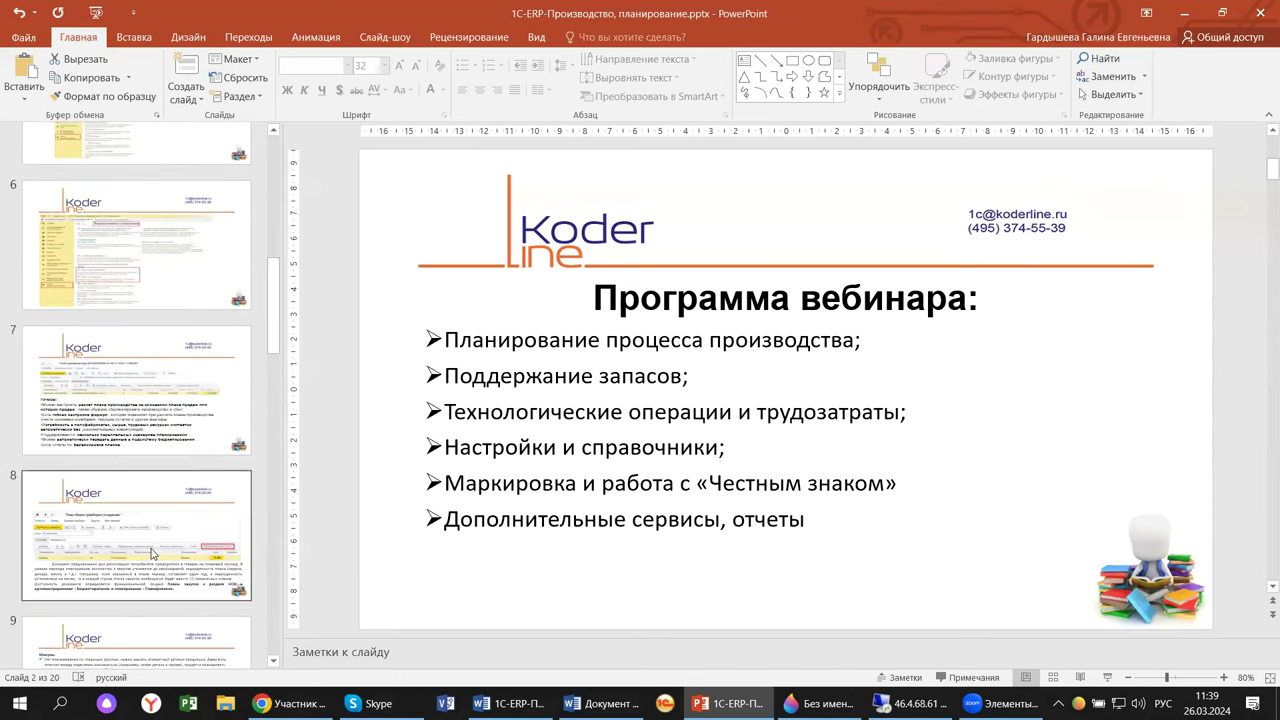
pyautogui.scroll(-1, 110, 450)
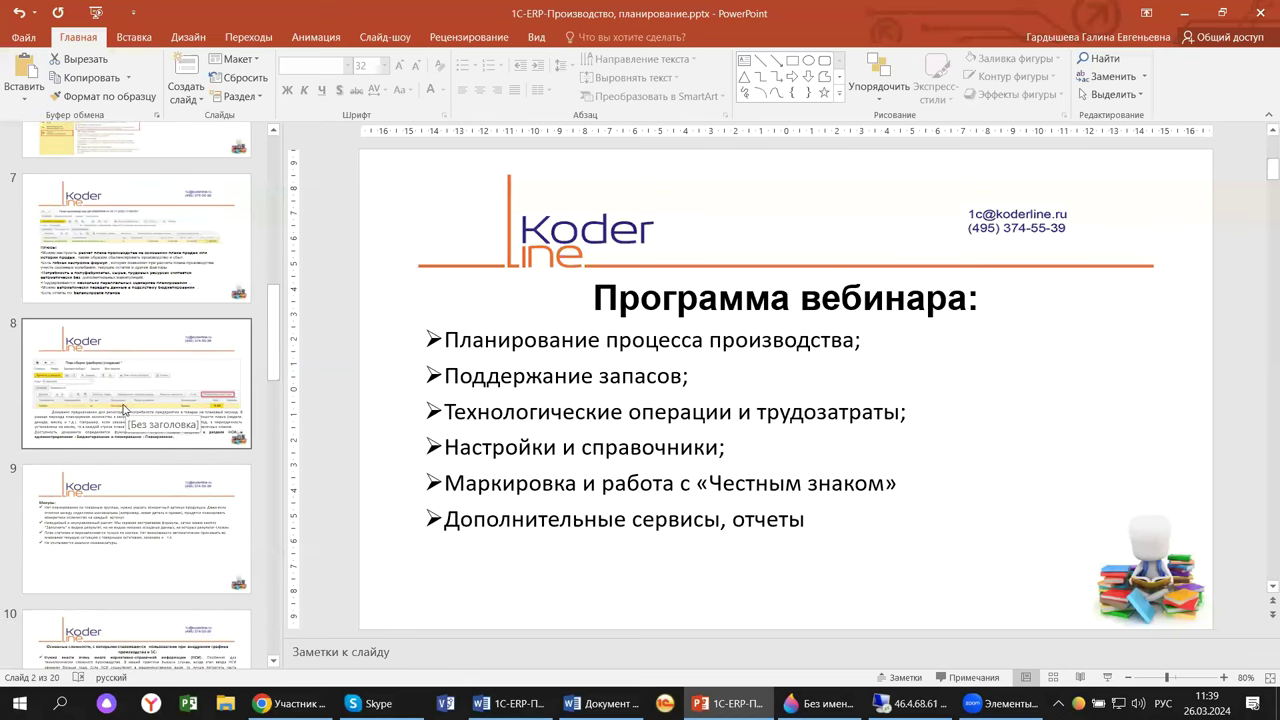
pyautogui.click(166, 416)
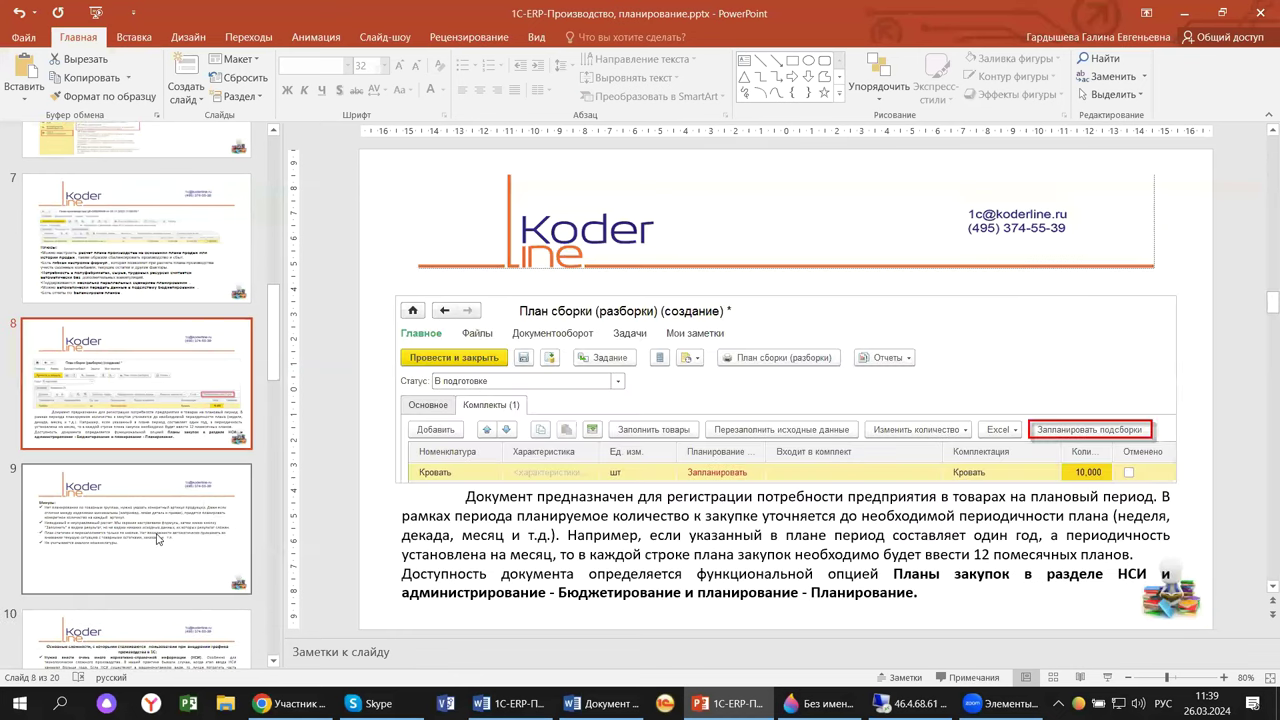
pyautogui.click(123, 573)
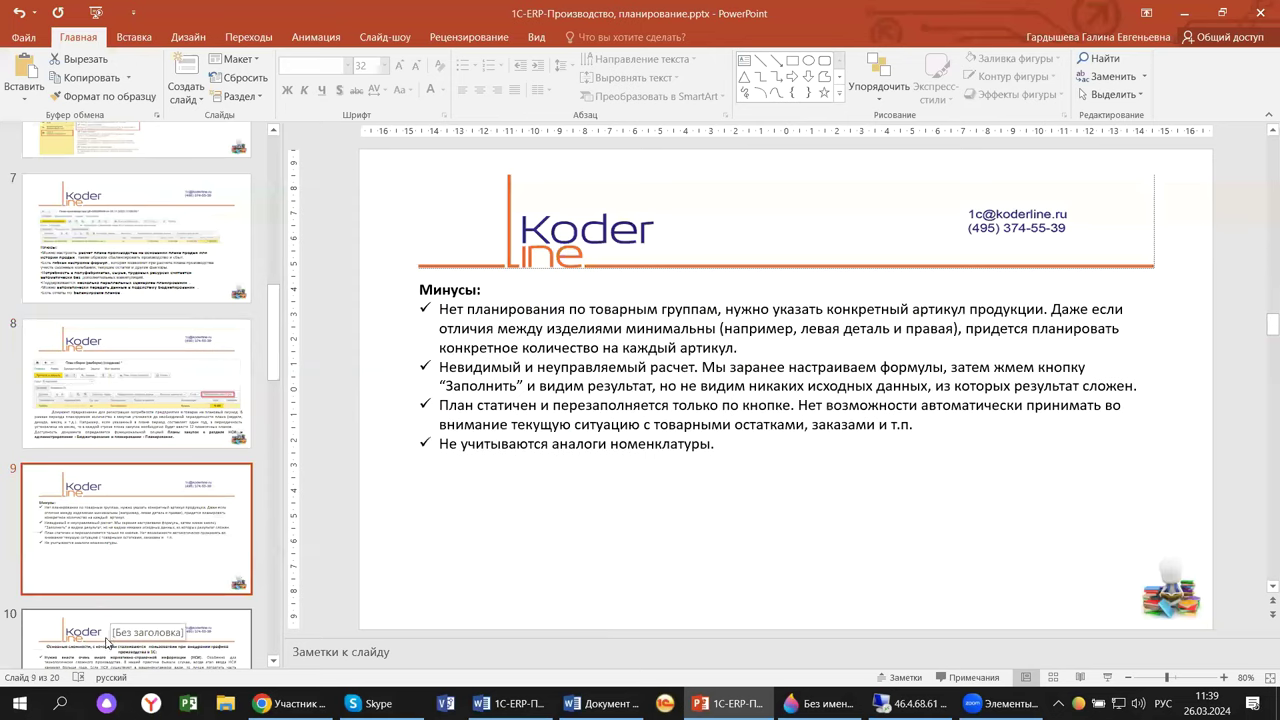
pyautogui.scroll(-2, 108, 636)
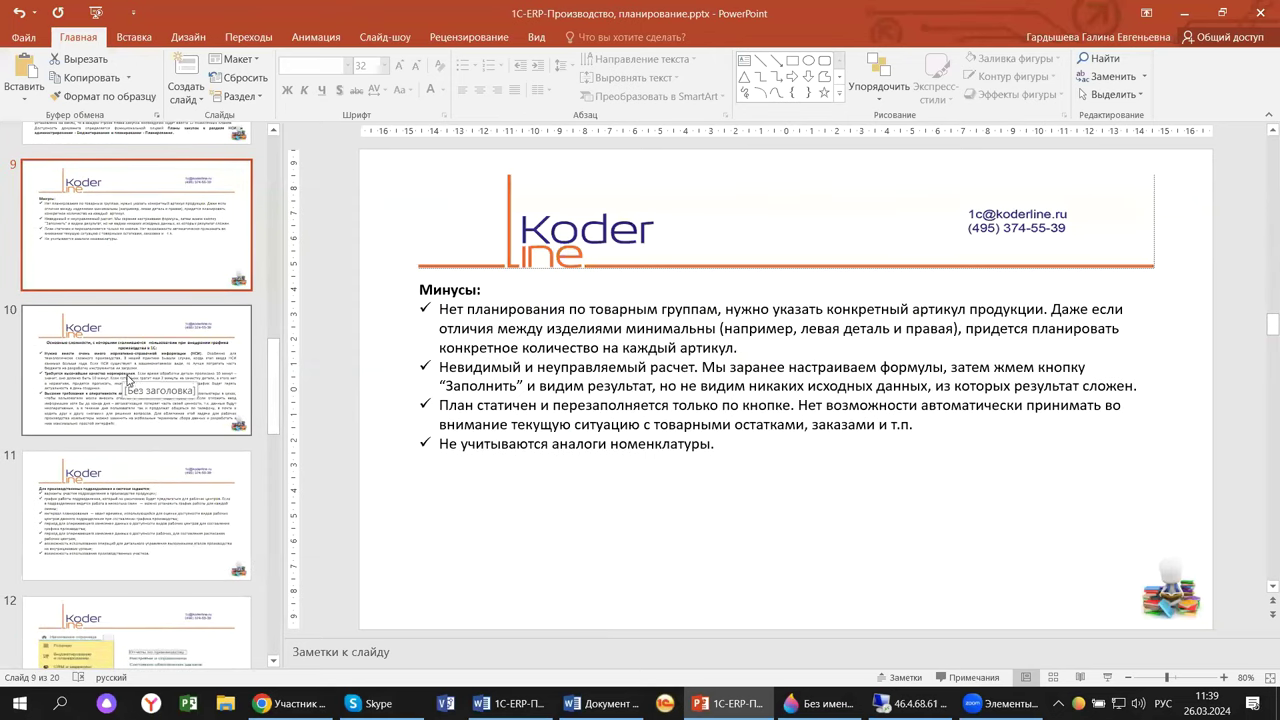
pyautogui.click(130, 519)
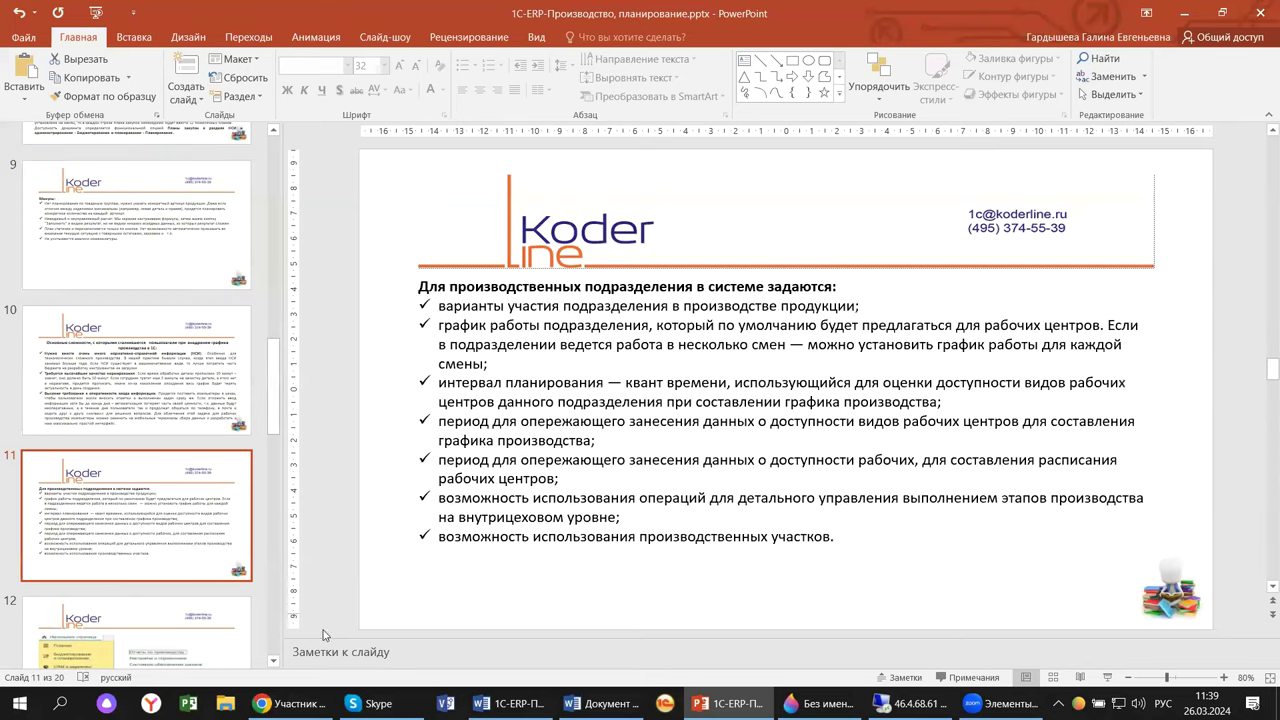
pyautogui.click(174, 648)
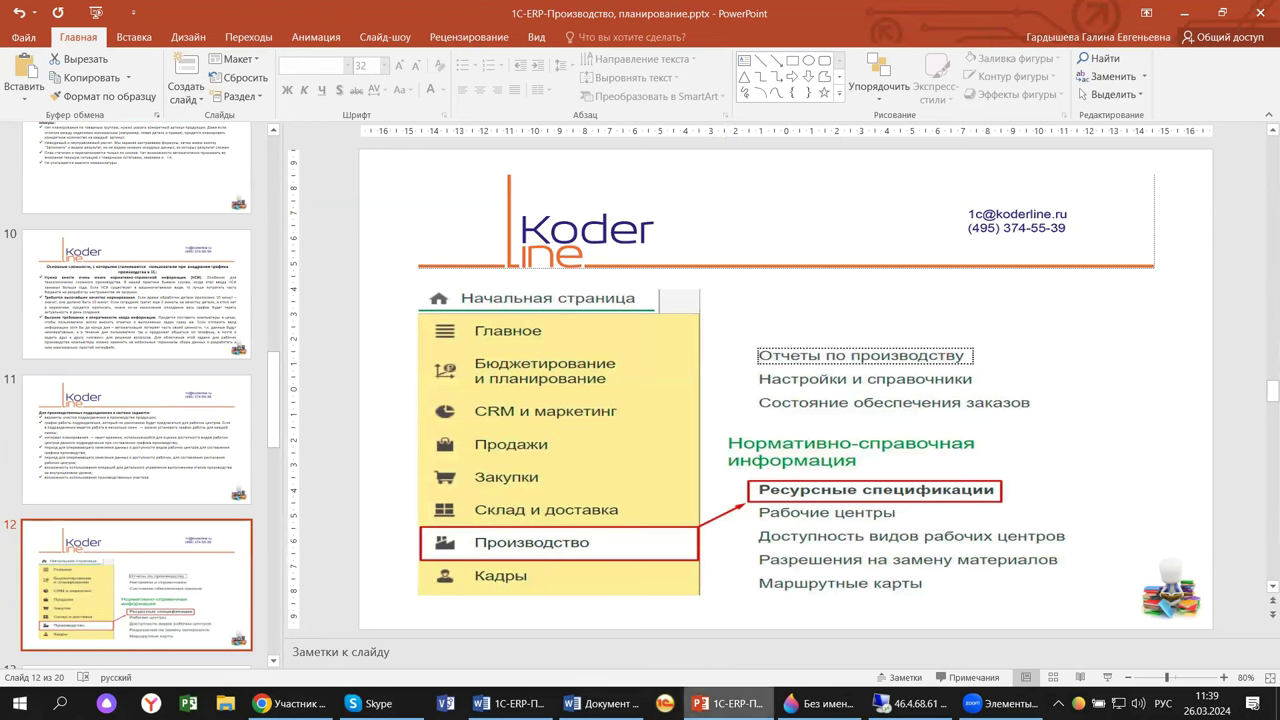
# Switch back to 1С:ERP in the remote session and open «Виды технологических операций» from the «Производство» section
pyautogui.moveTo(824, 697)
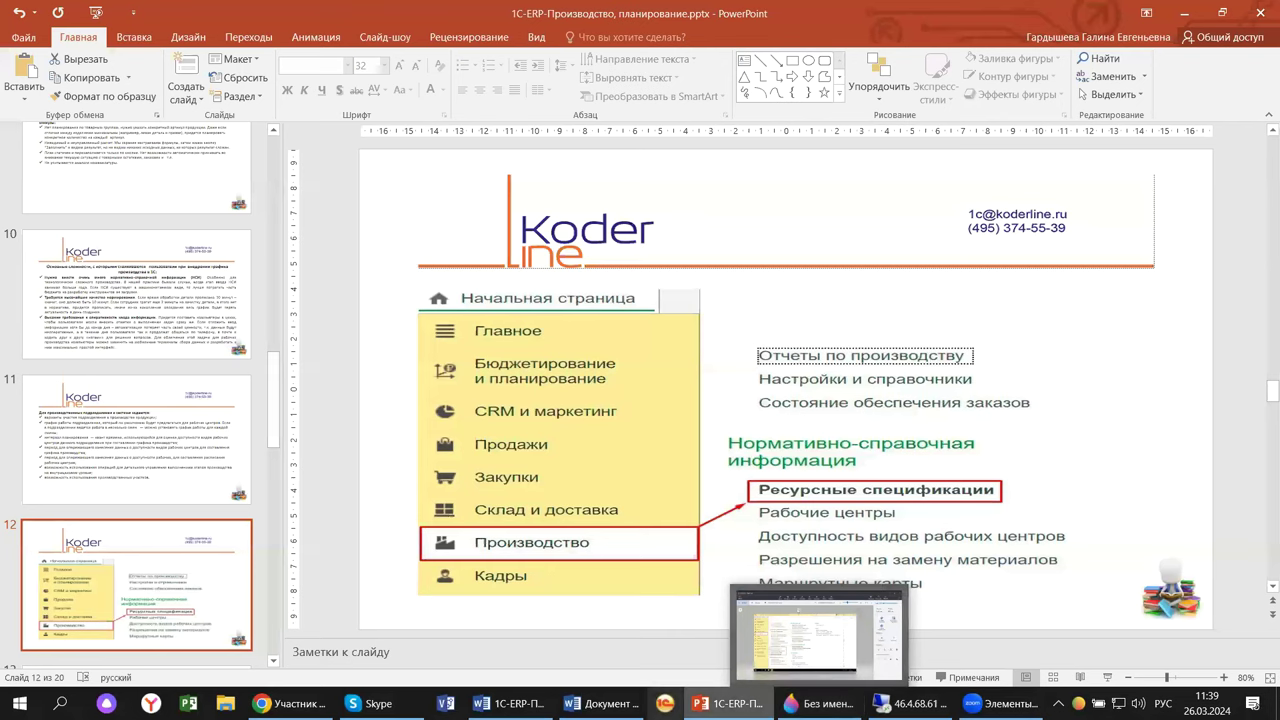
pyautogui.moveTo(908, 703)
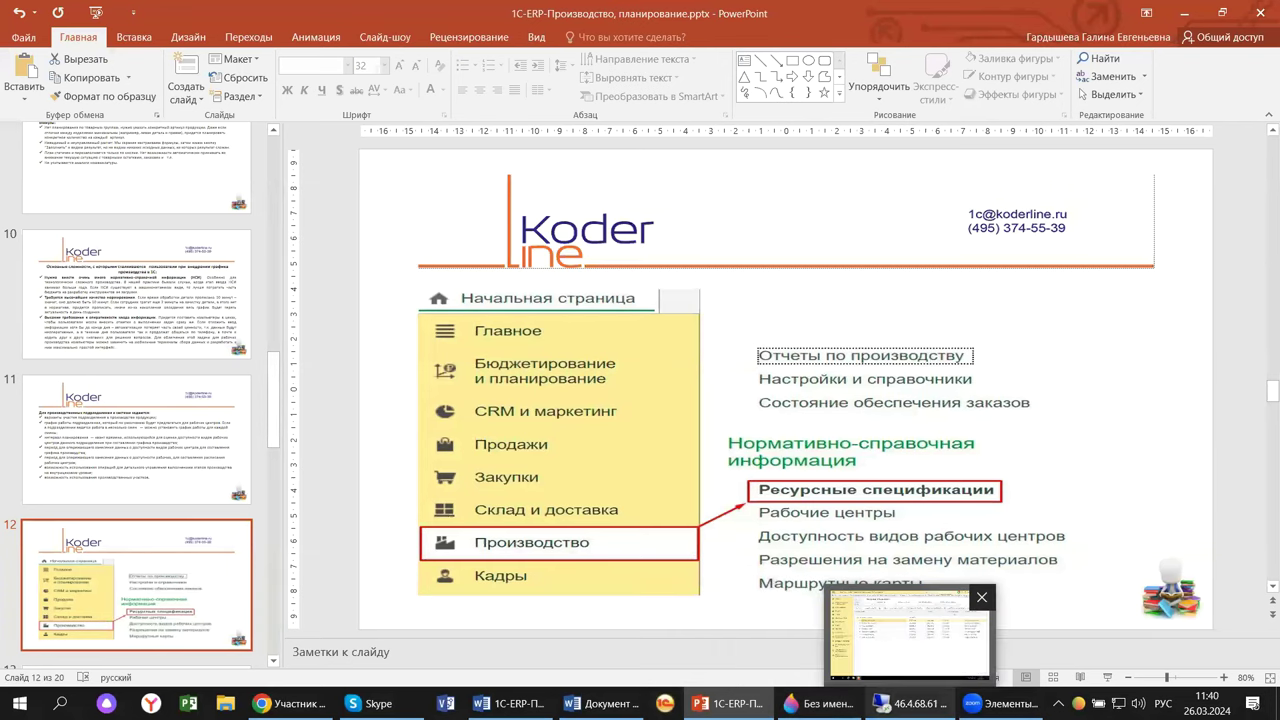
pyautogui.click(908, 703)
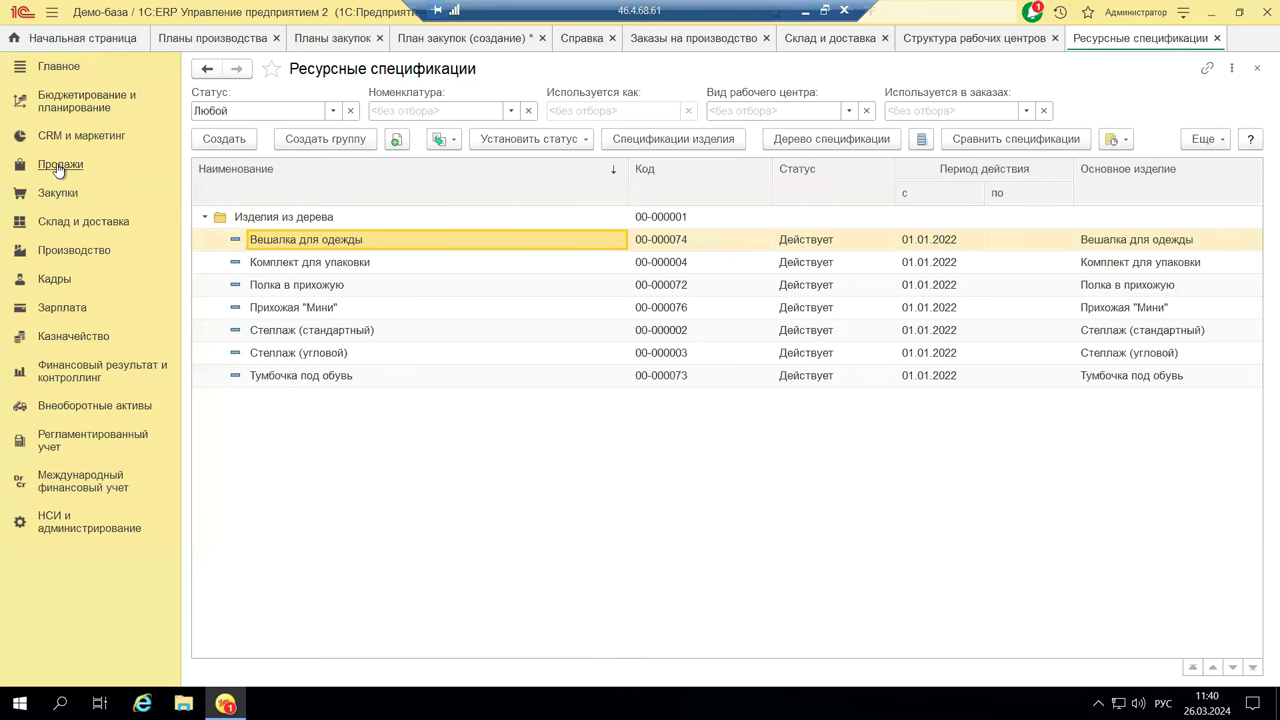
pyautogui.click(60, 252)
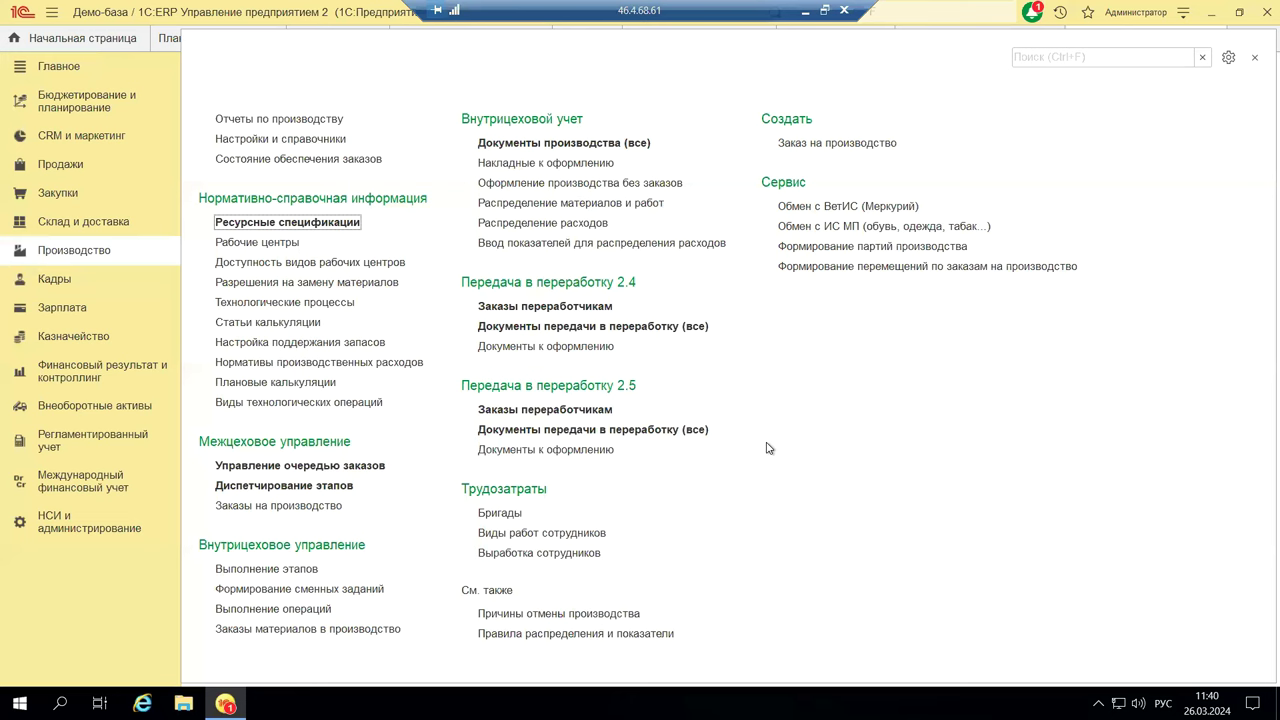
pyautogui.click(331, 403)
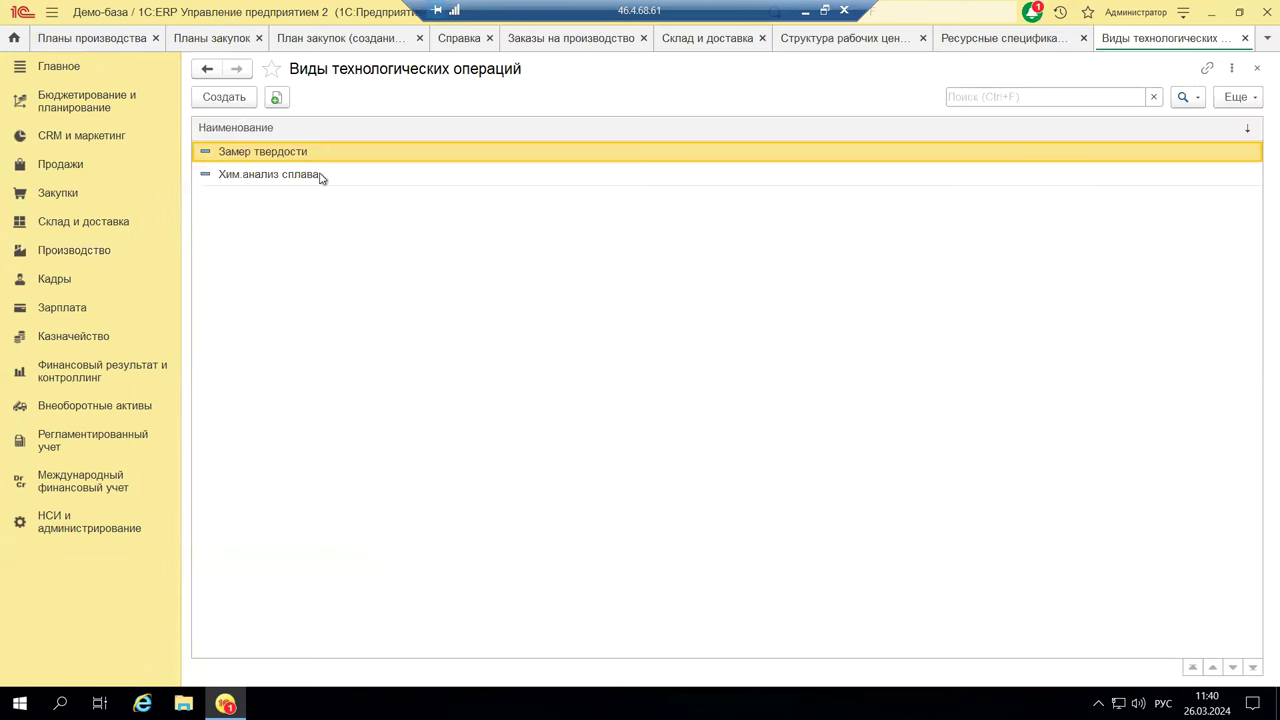
# View the «Замер твердости» operation type with its «Сведения» and browse the additional attributes behind «Изменить состав»
pyautogui.doubleClick(256, 158)
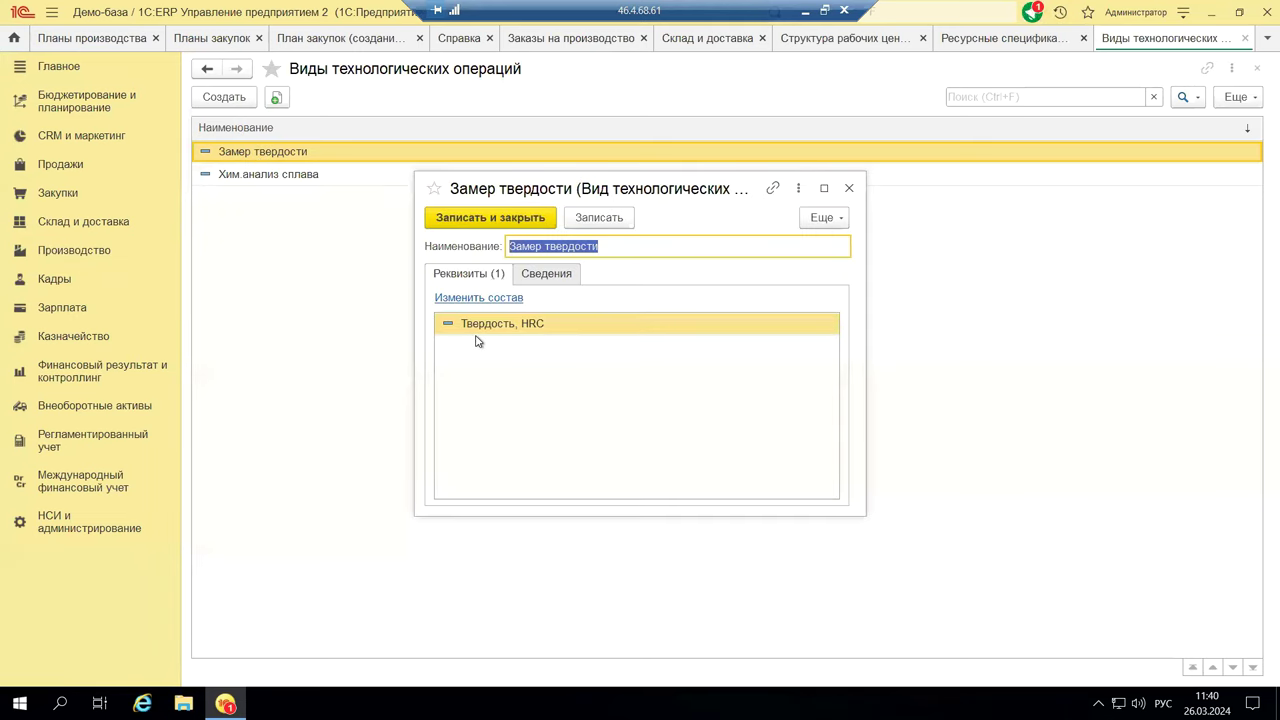
pyautogui.click(533, 274)
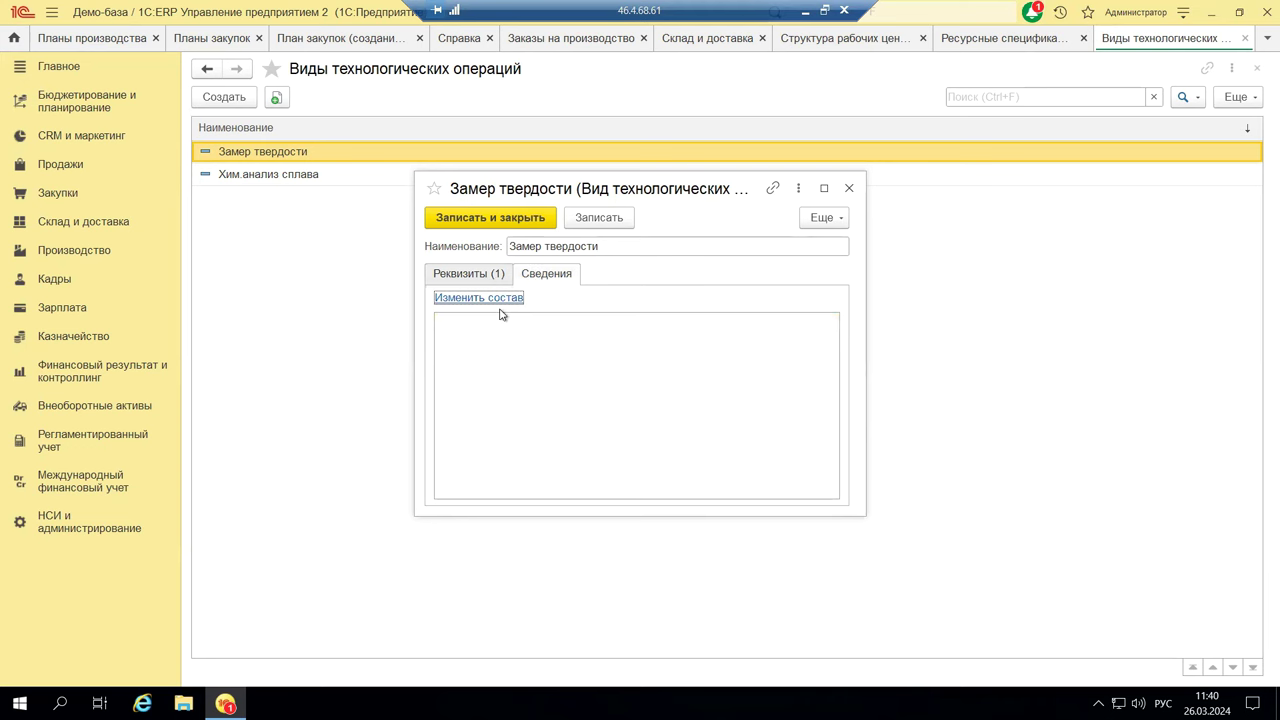
pyautogui.click(506, 297)
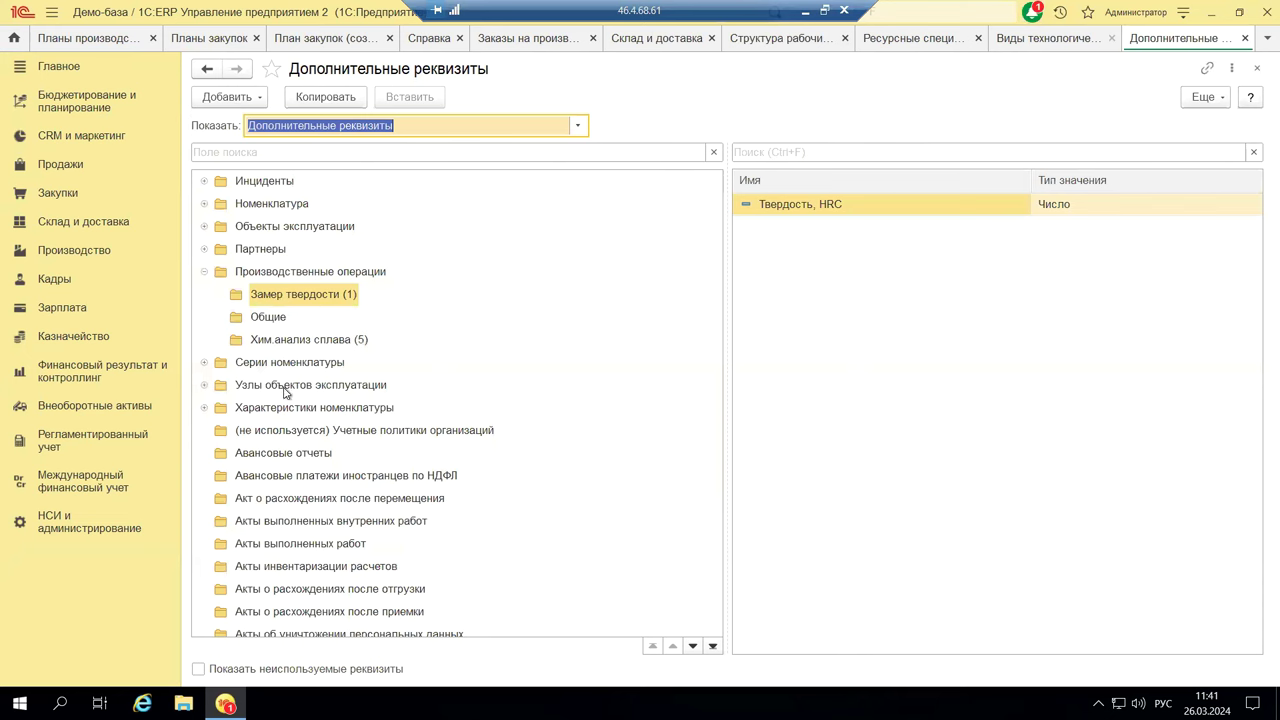
pyautogui.scroll(-1, 294, 408)
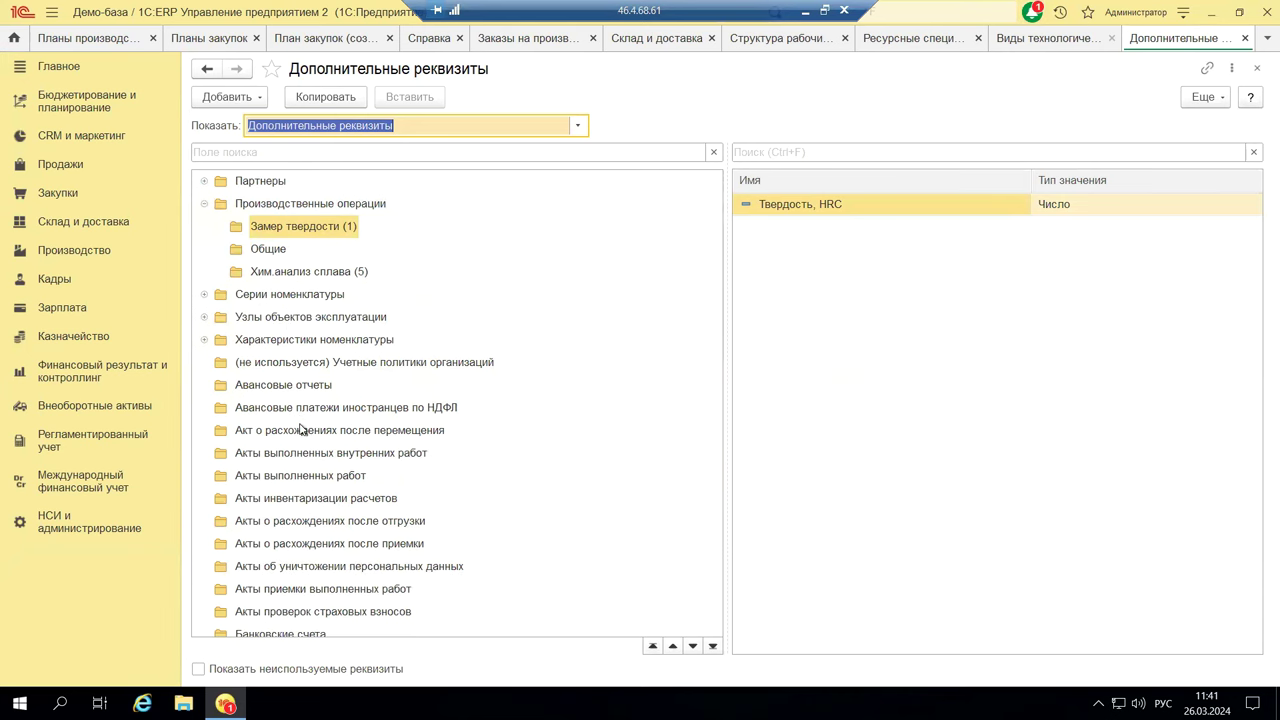
pyautogui.scroll(-1, 305, 438)
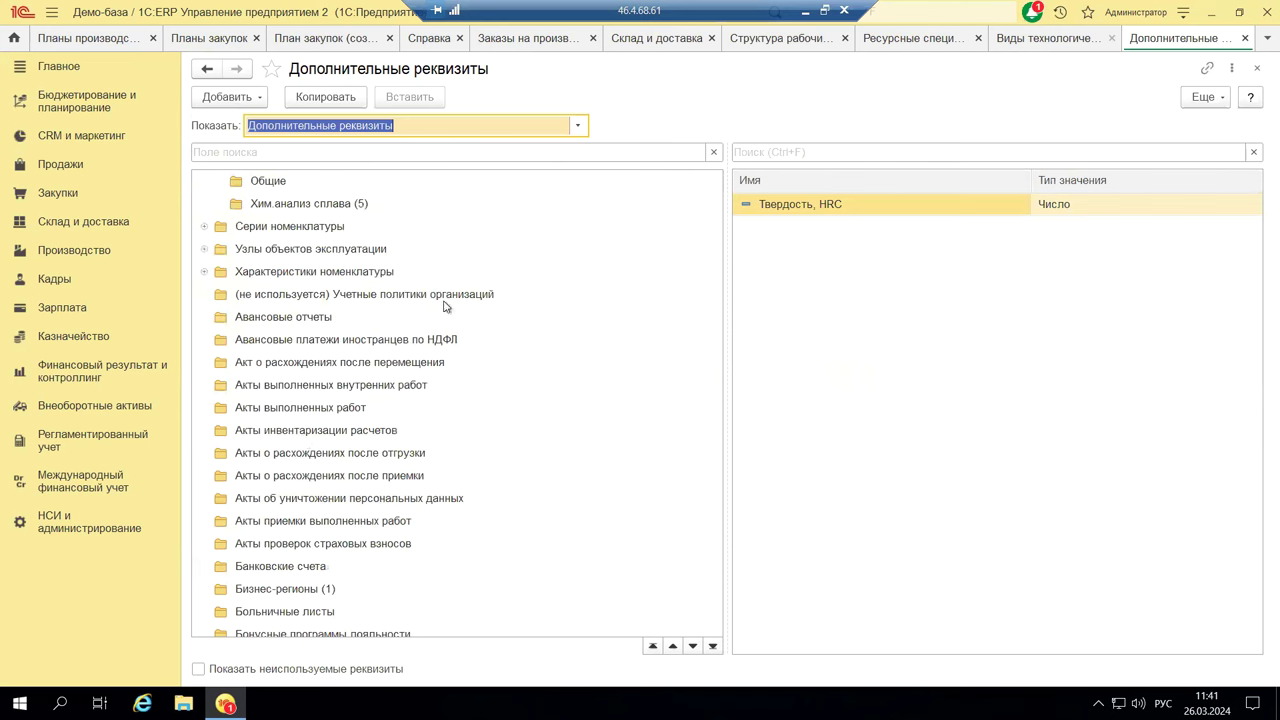
# Close the additional attributes, the «Замер твердости» card, the operation types list and the resource specifications
pyautogui.click(1258, 70)
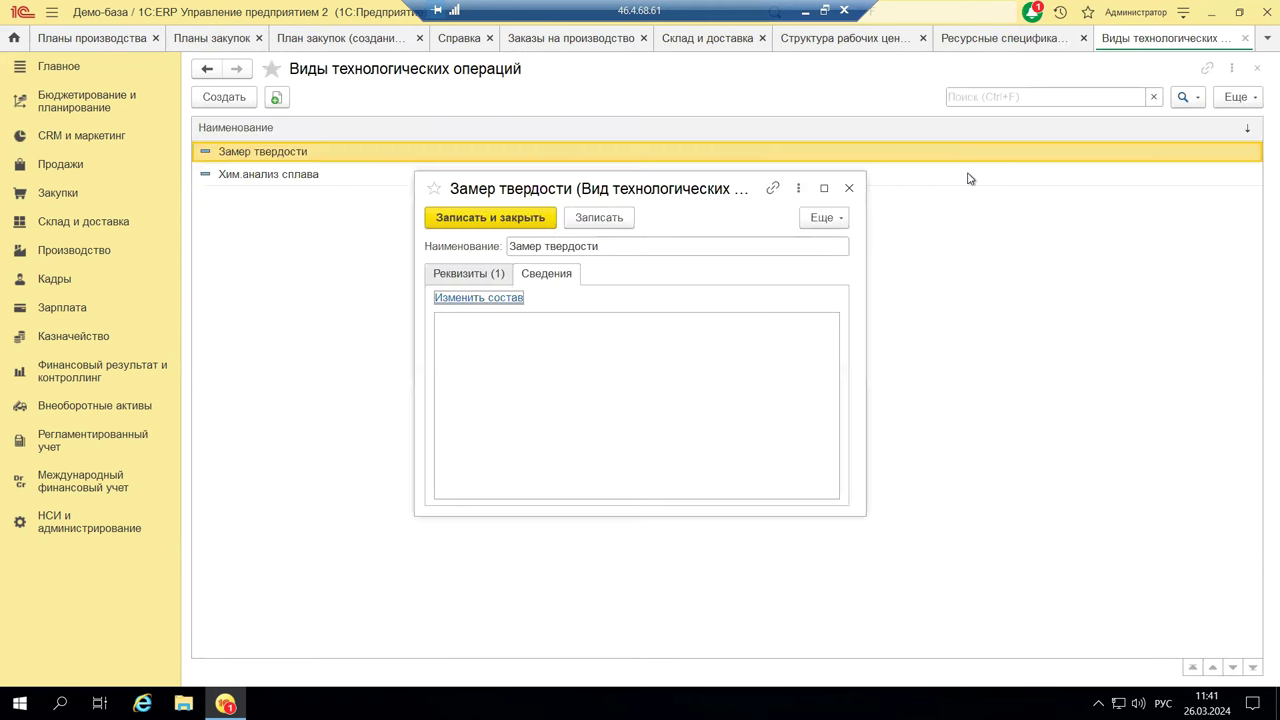
pyautogui.click(849, 189)
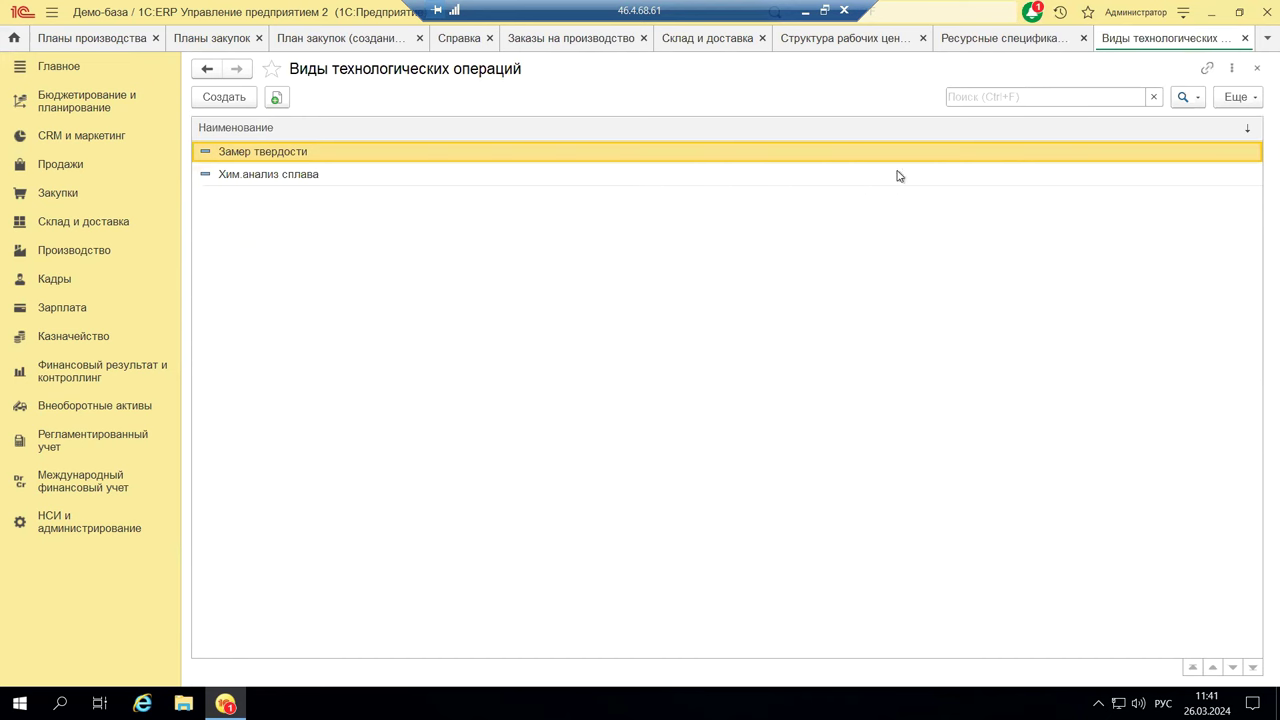
pyautogui.click(1256, 69)
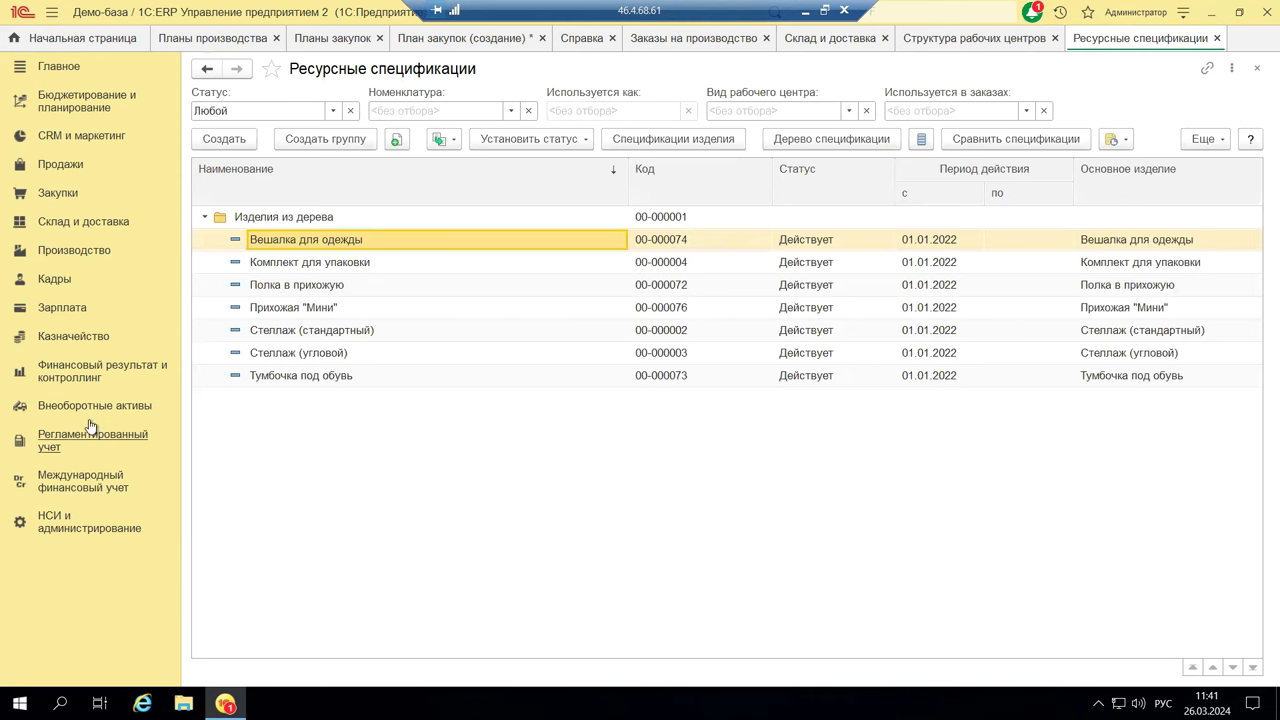
pyautogui.click(1257, 69)
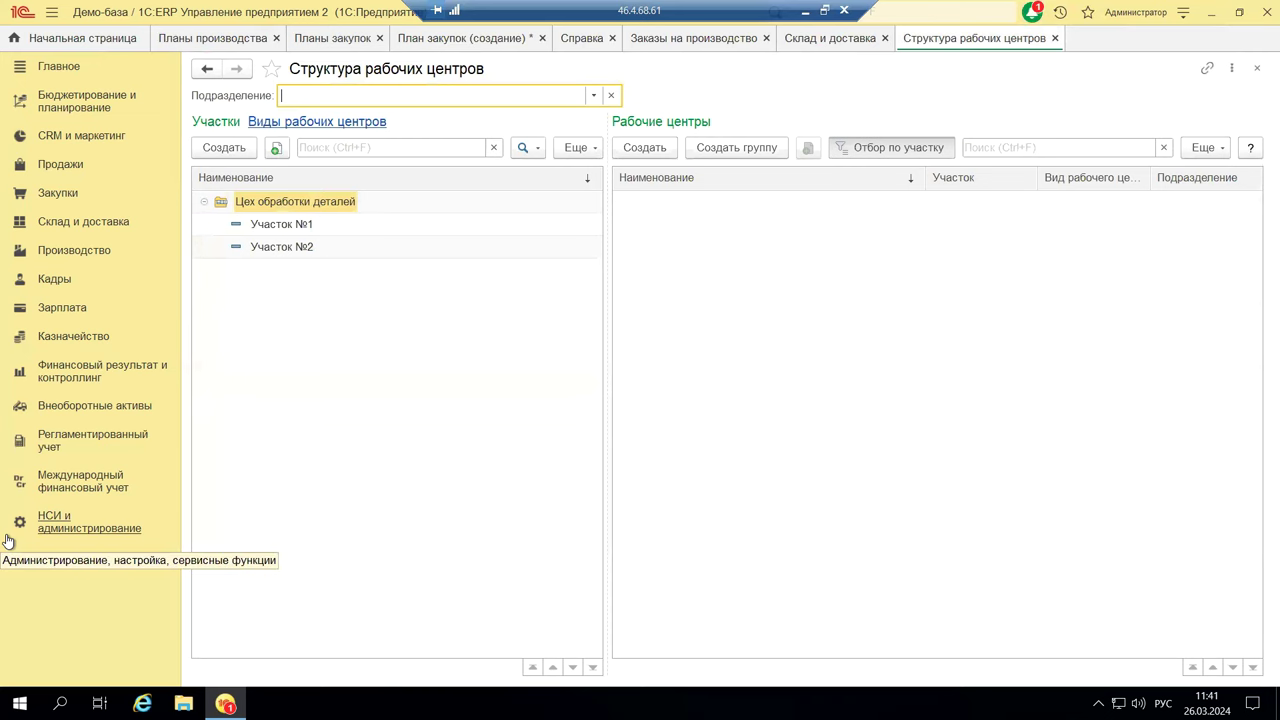
# Open the sales plans by item and show the goods of the annual household appliances sales plan
pyautogui.click(56, 108)
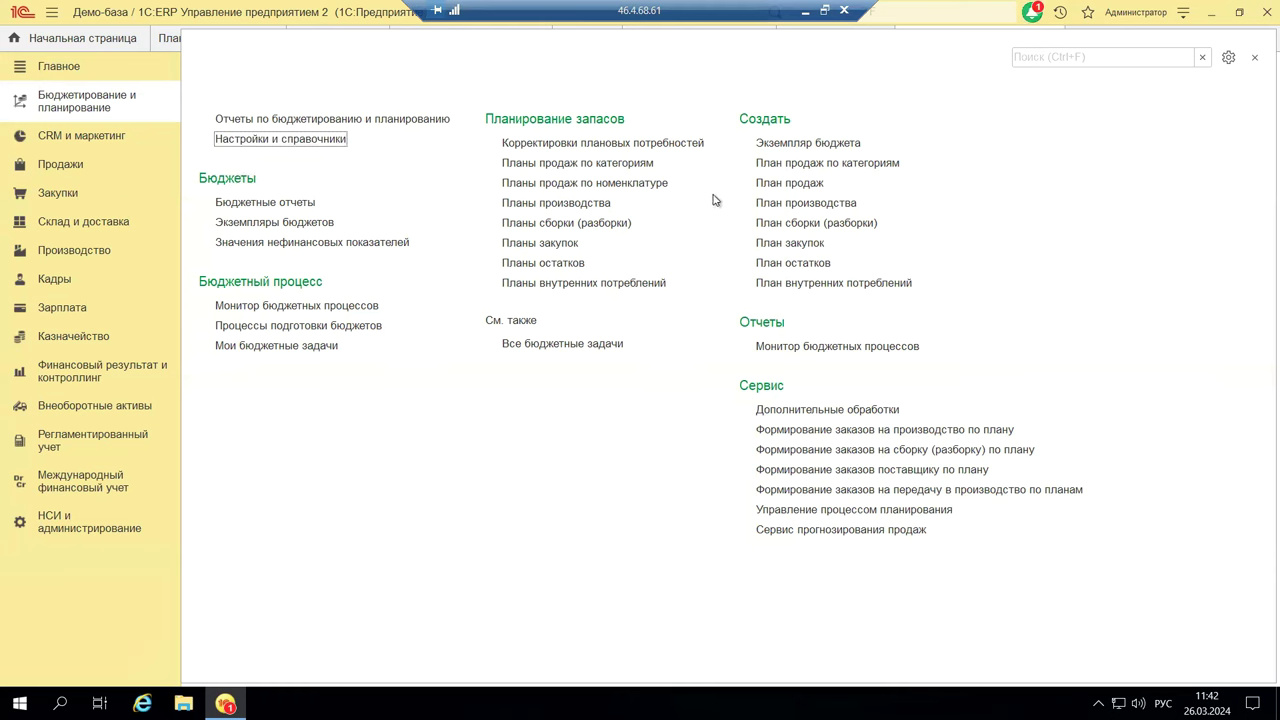
pyautogui.click(607, 184)
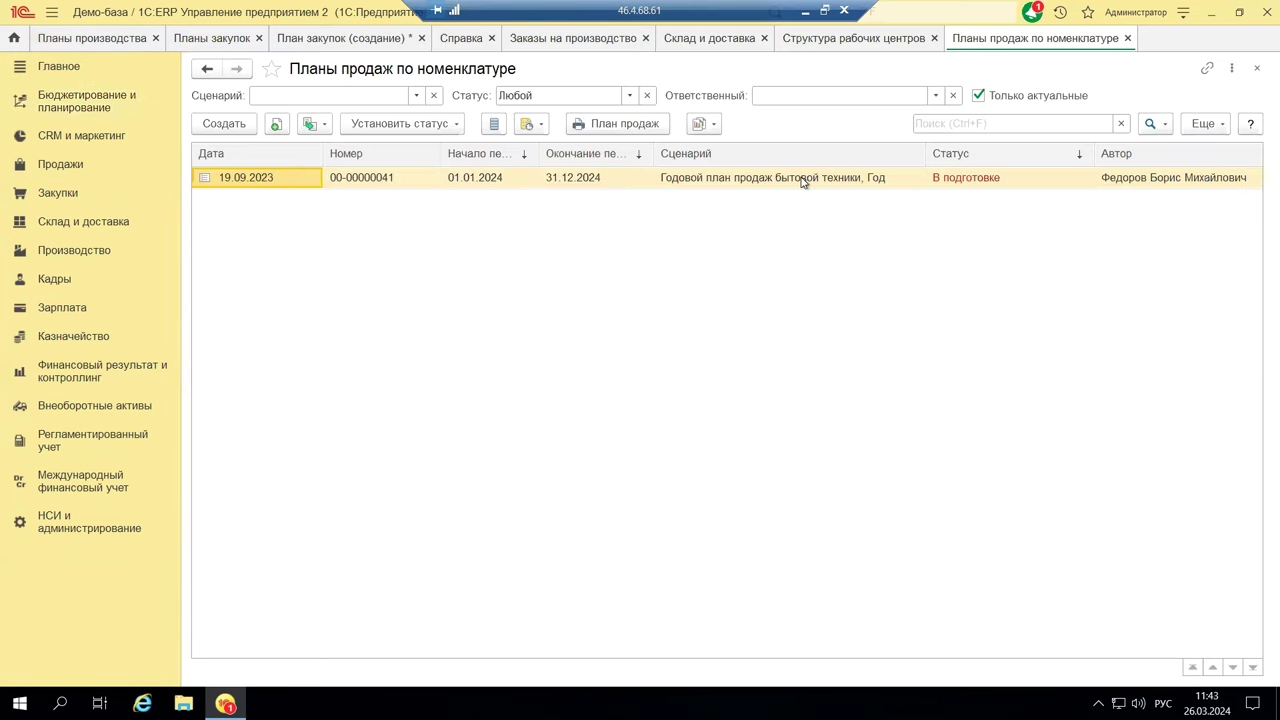
pyautogui.doubleClick(801, 180)
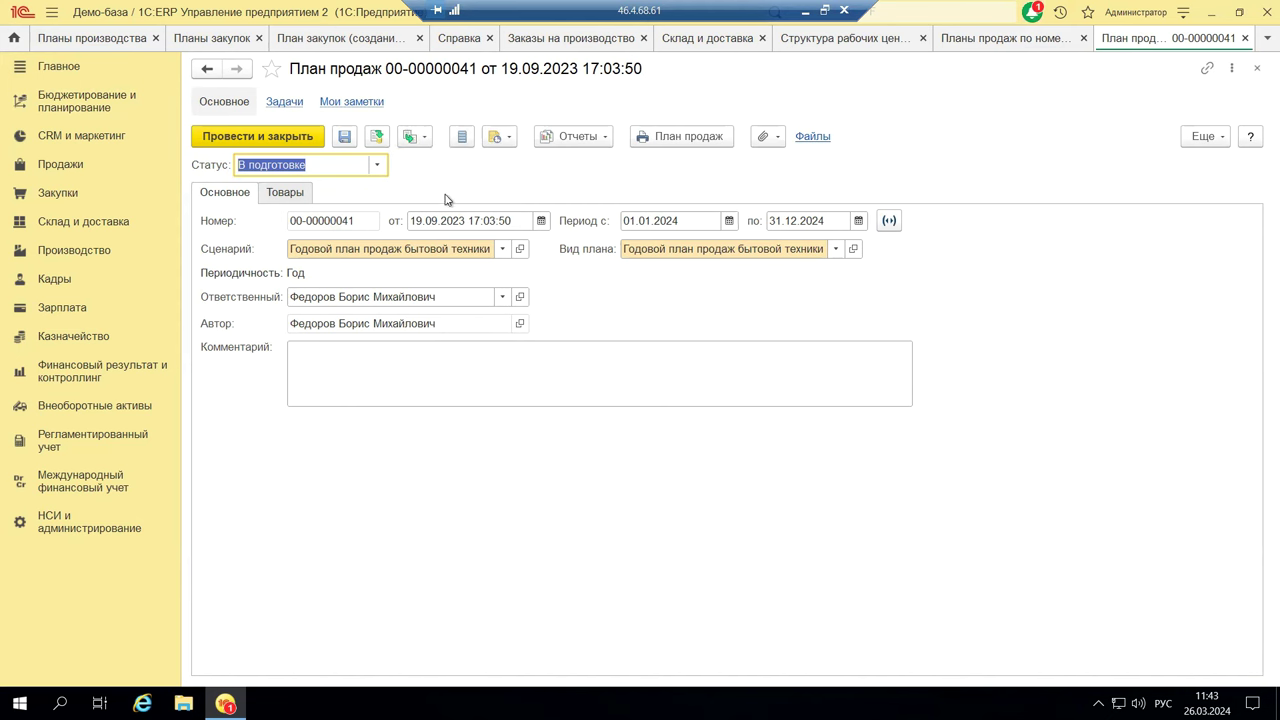
pyautogui.click(289, 192)
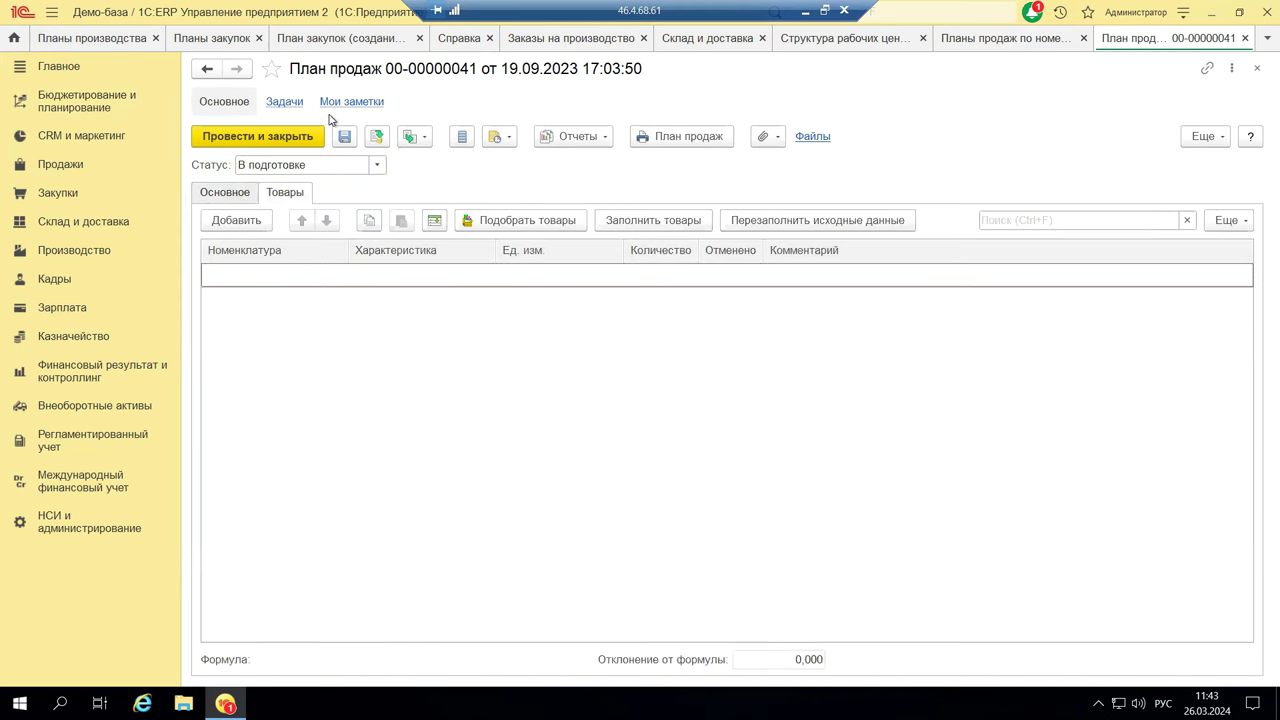
# Add a row to the sales plan's goods, browse the full item catalogue and its filters, and close it without choosing
pyautogui.click(257, 224)
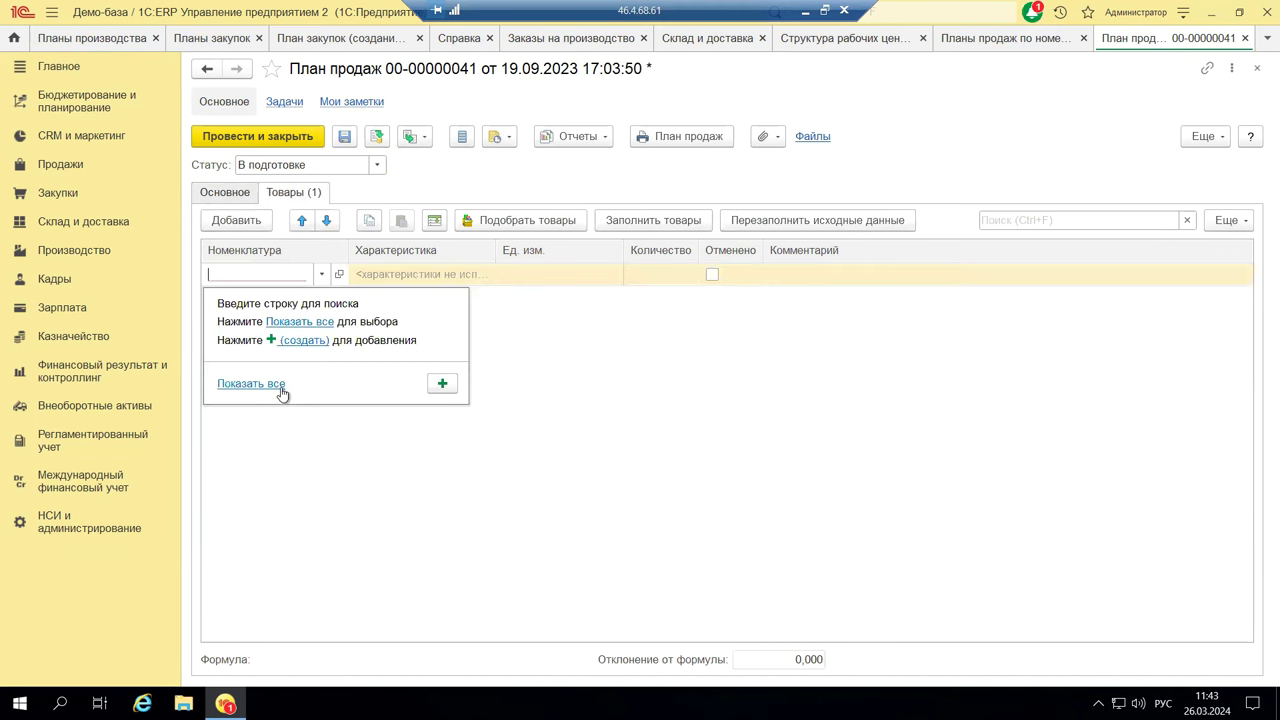
pyautogui.click(300, 322)
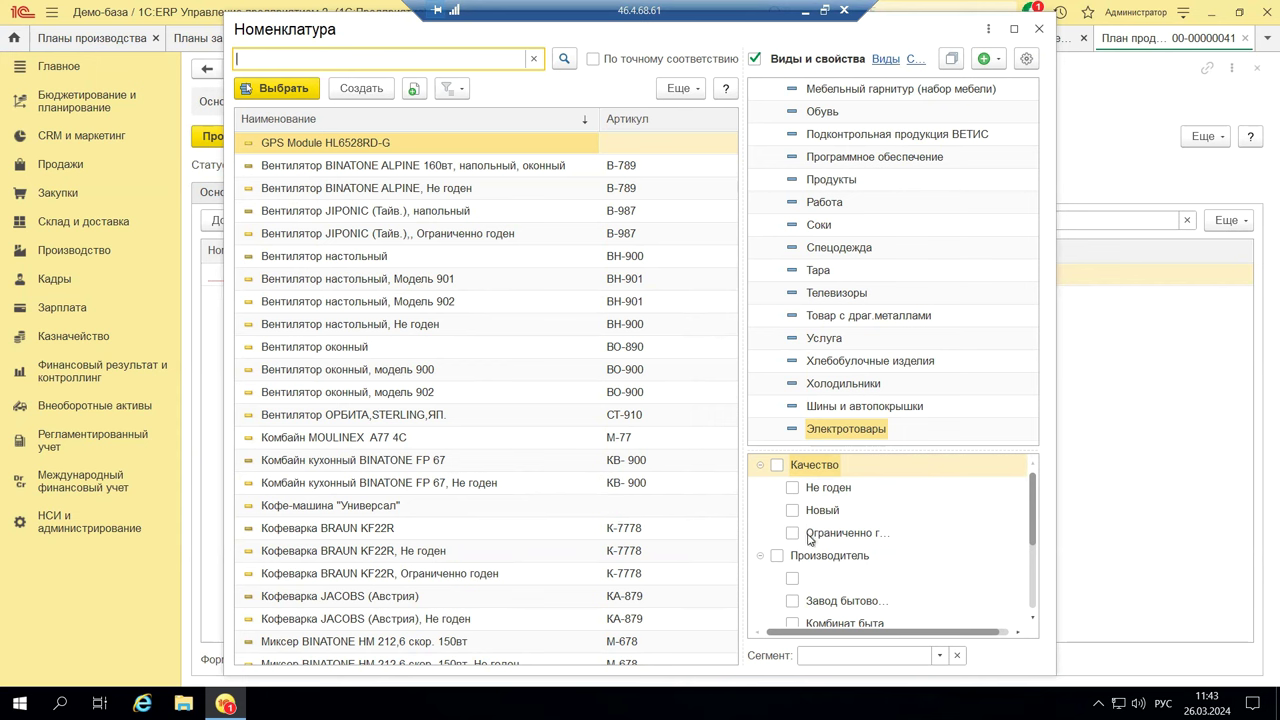
pyautogui.scroll(-3, 864, 608)
pyautogui.scroll(3, 866, 605)
pyautogui.scroll(-2, 842, 598)
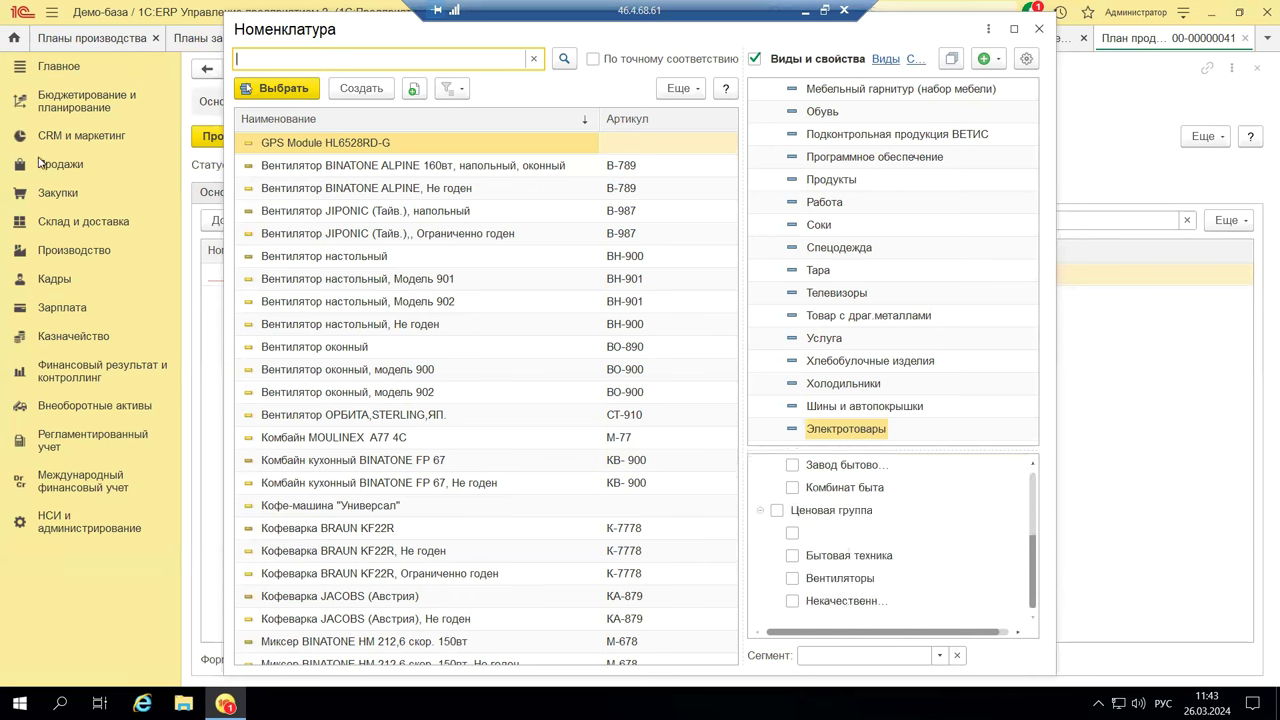
pyautogui.click(1038, 30)
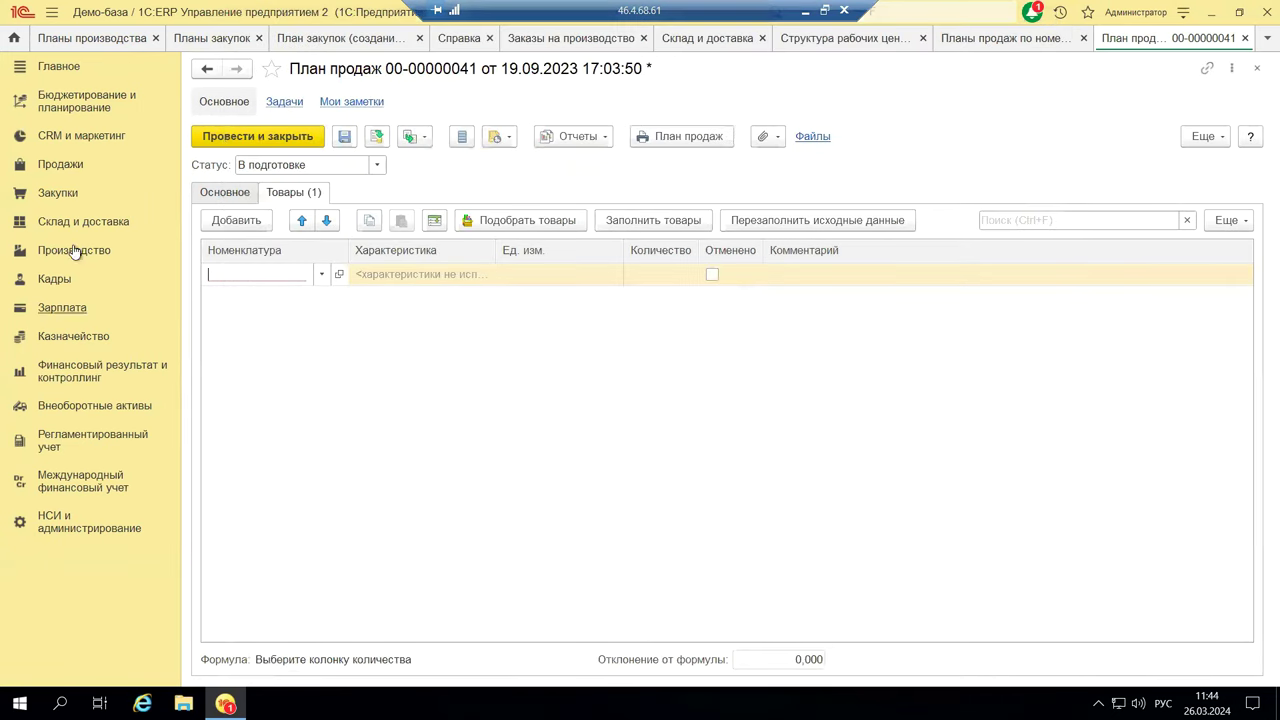
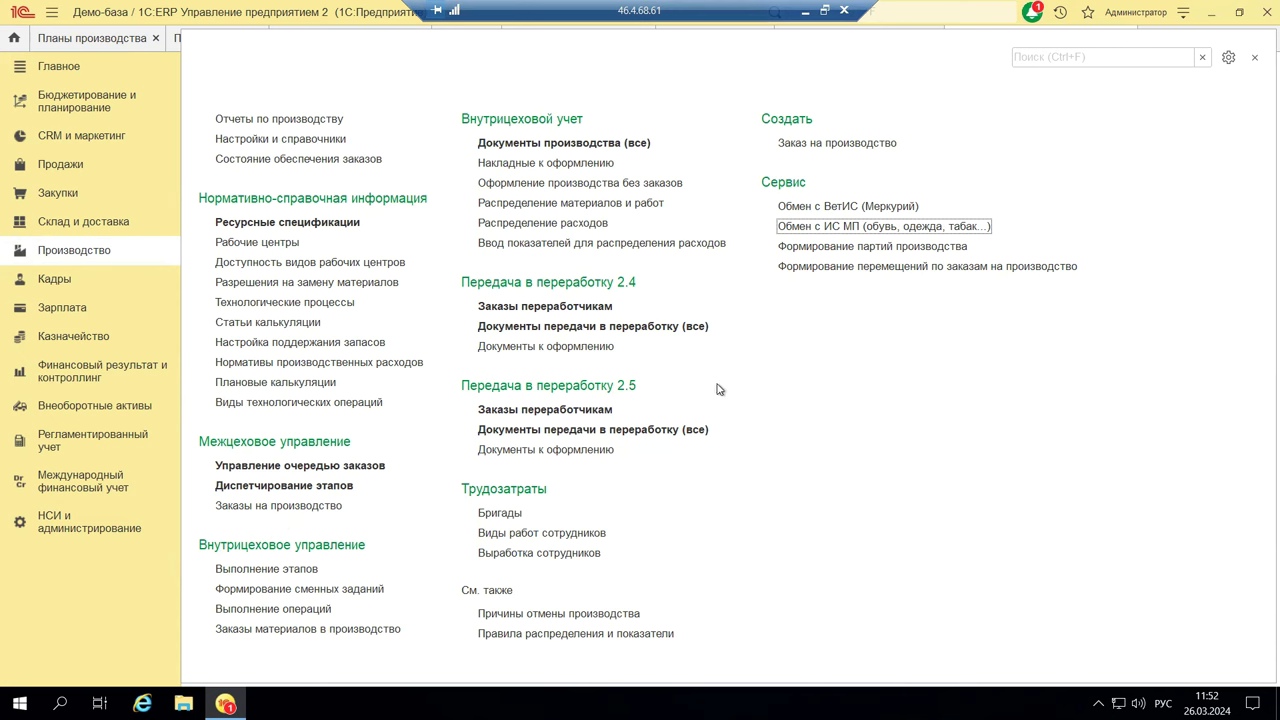
# View the «Дополнительные обработки» service under «Бюджетирование и планирование» and close it without running anything
pyautogui.click(68, 97)
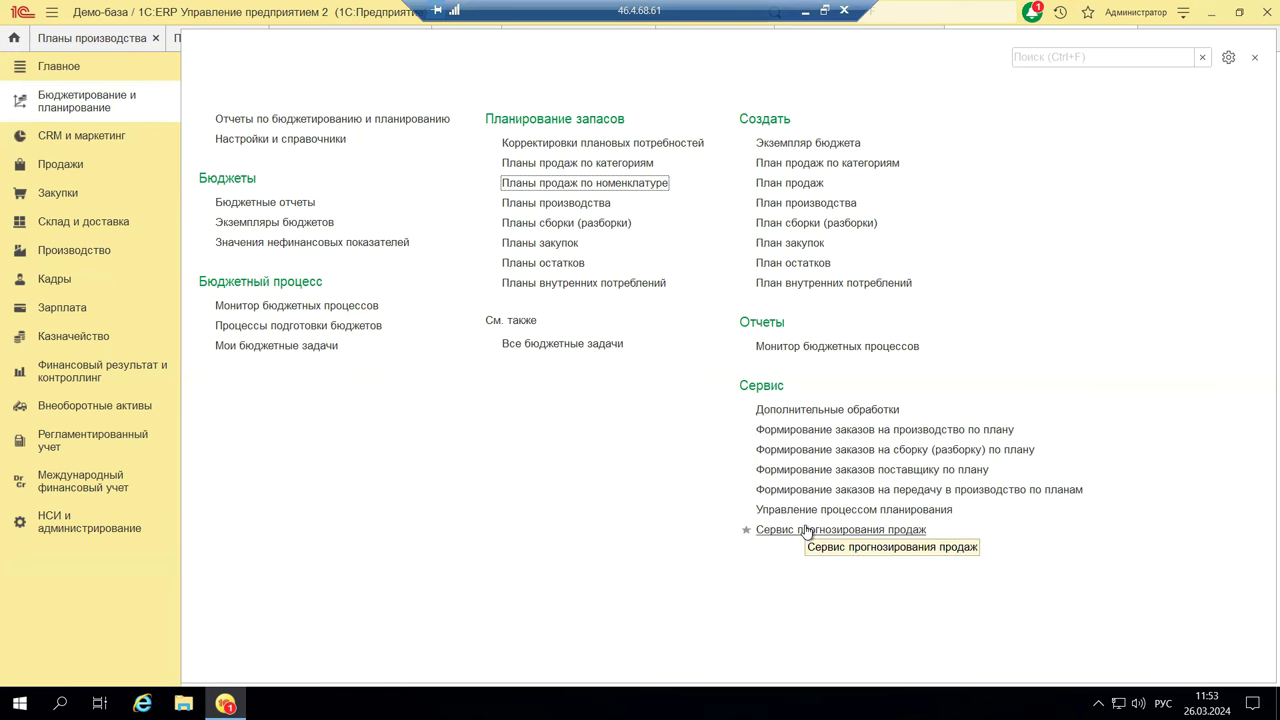
pyautogui.click(827, 410)
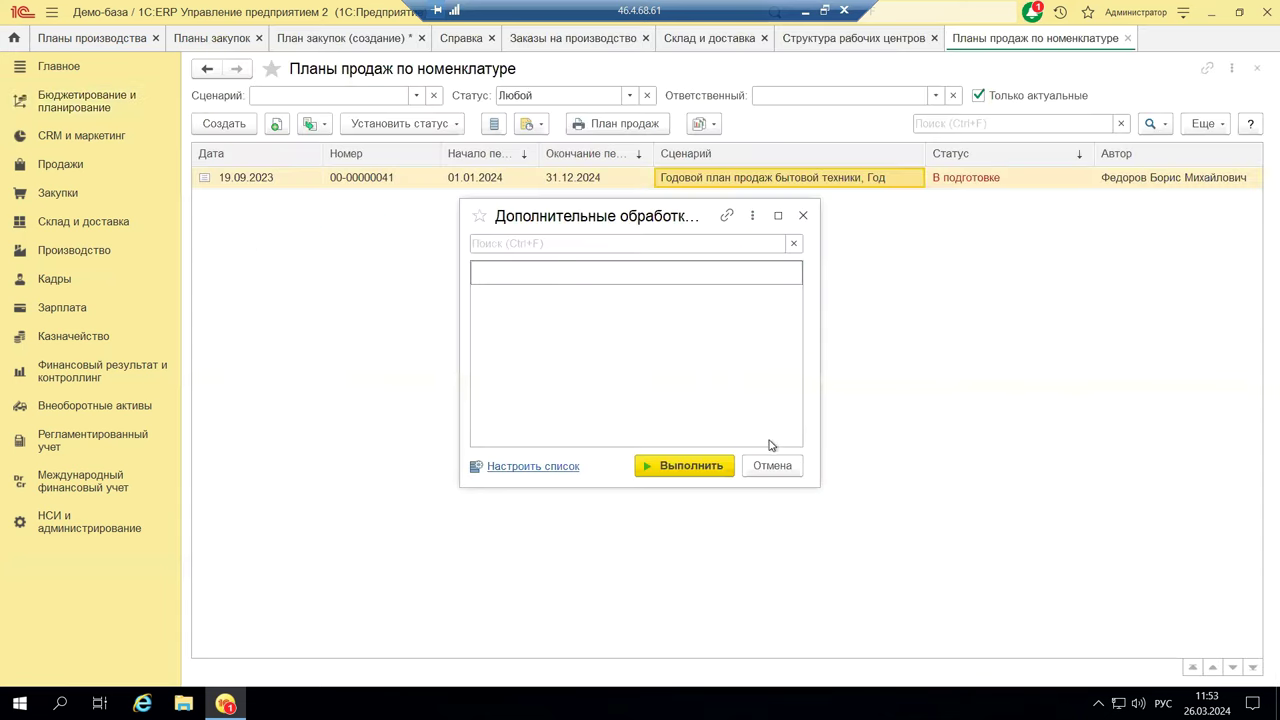
pyautogui.click(802, 217)
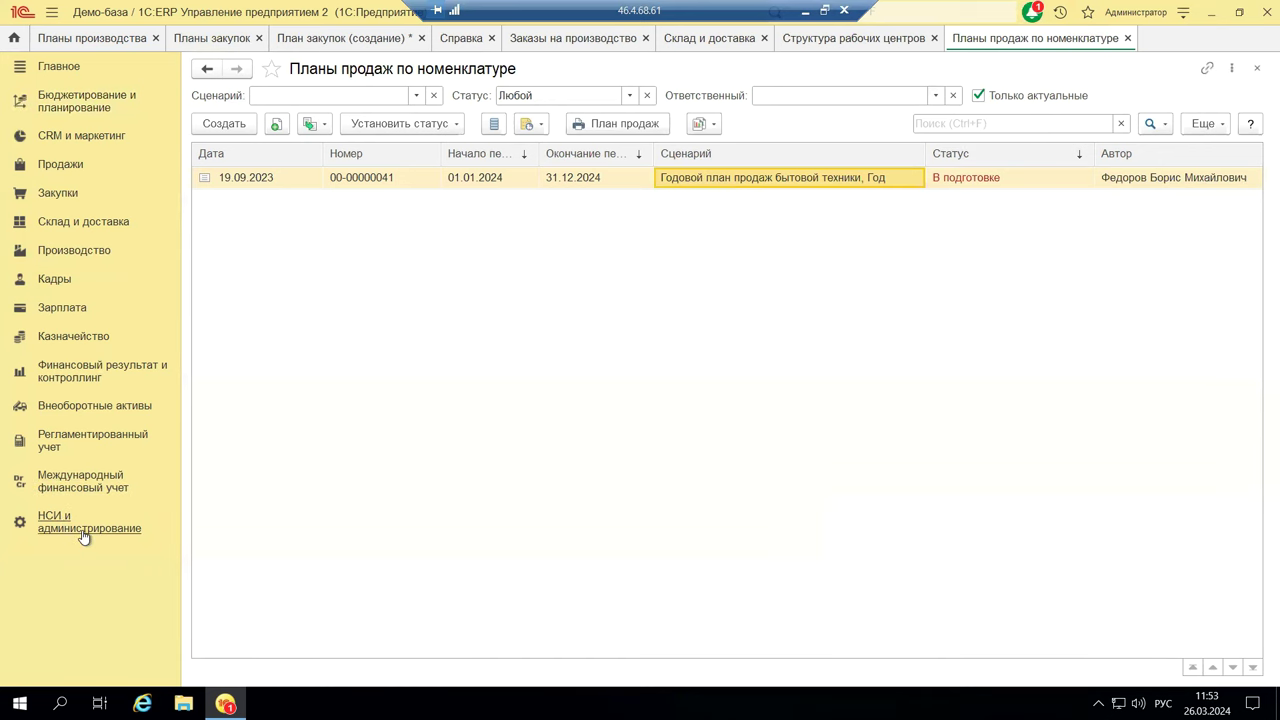
# Open «Формирование заказов на производство по плану», show all goods planning scenarios and open a blank form for a new scenario
pyautogui.click(100, 106)
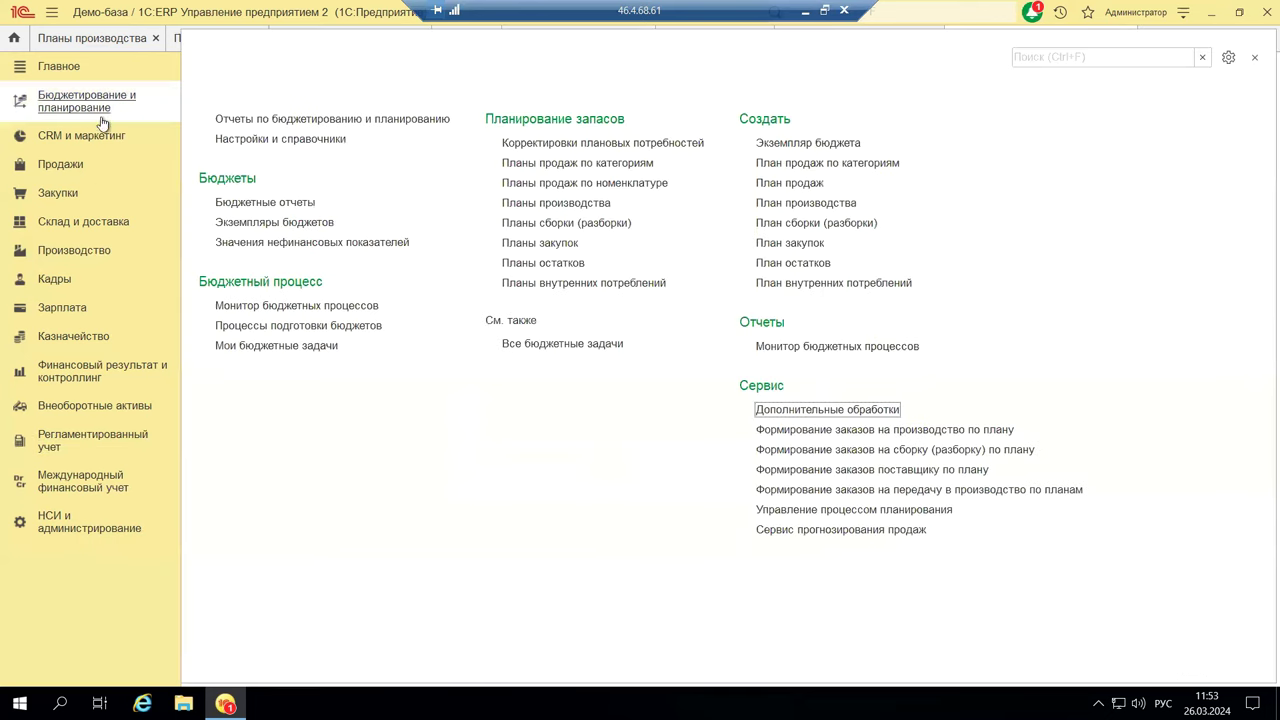
pyautogui.click(758, 431)
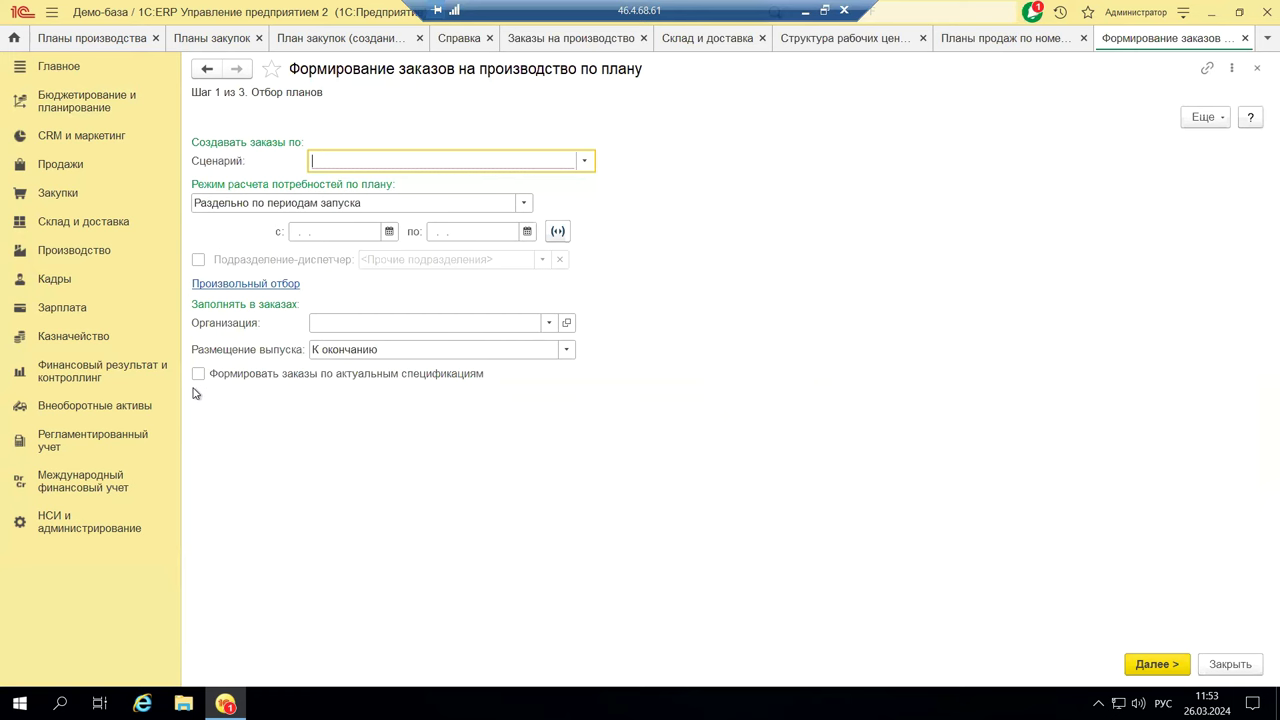
pyautogui.click(585, 161)
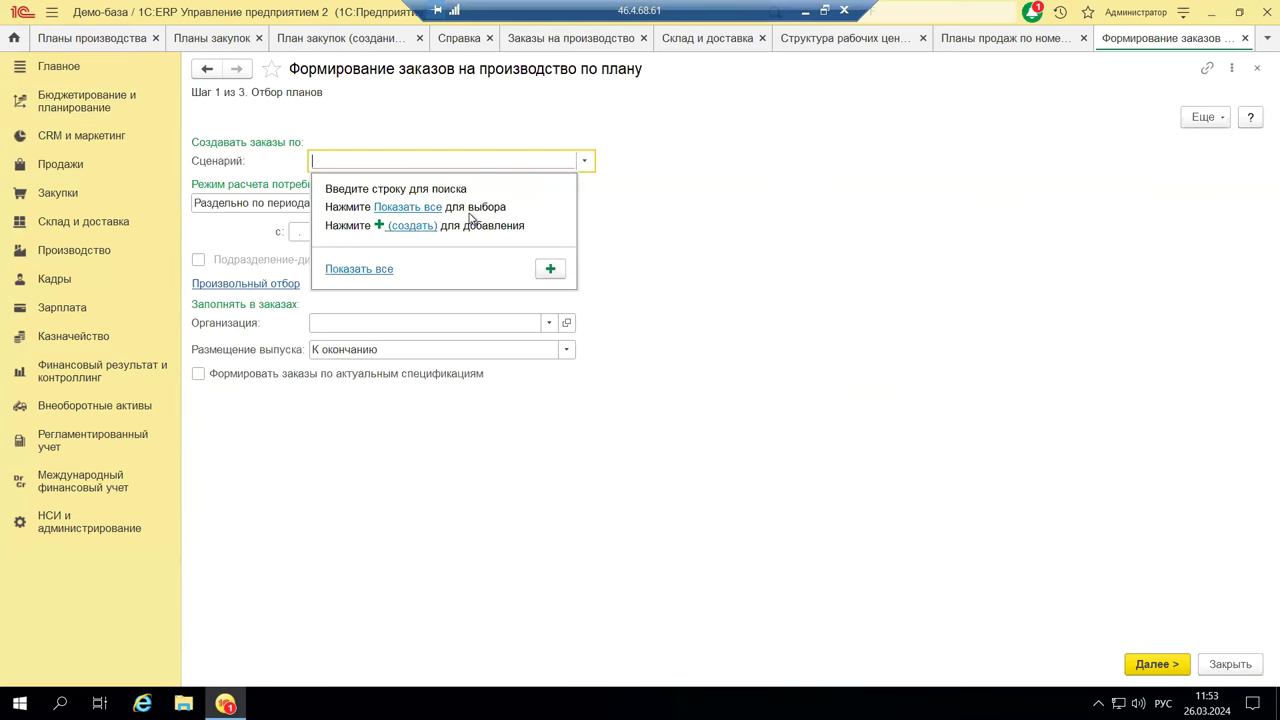
pyautogui.click(436, 210)
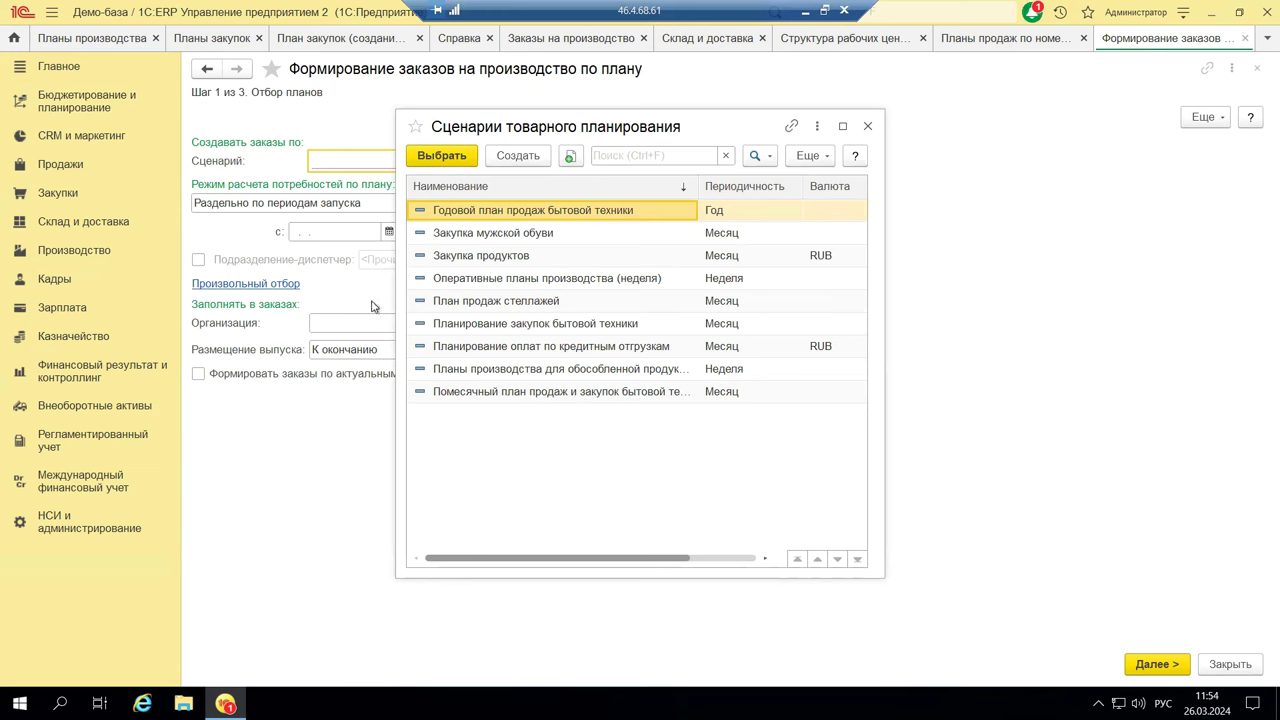
pyautogui.click(508, 157)
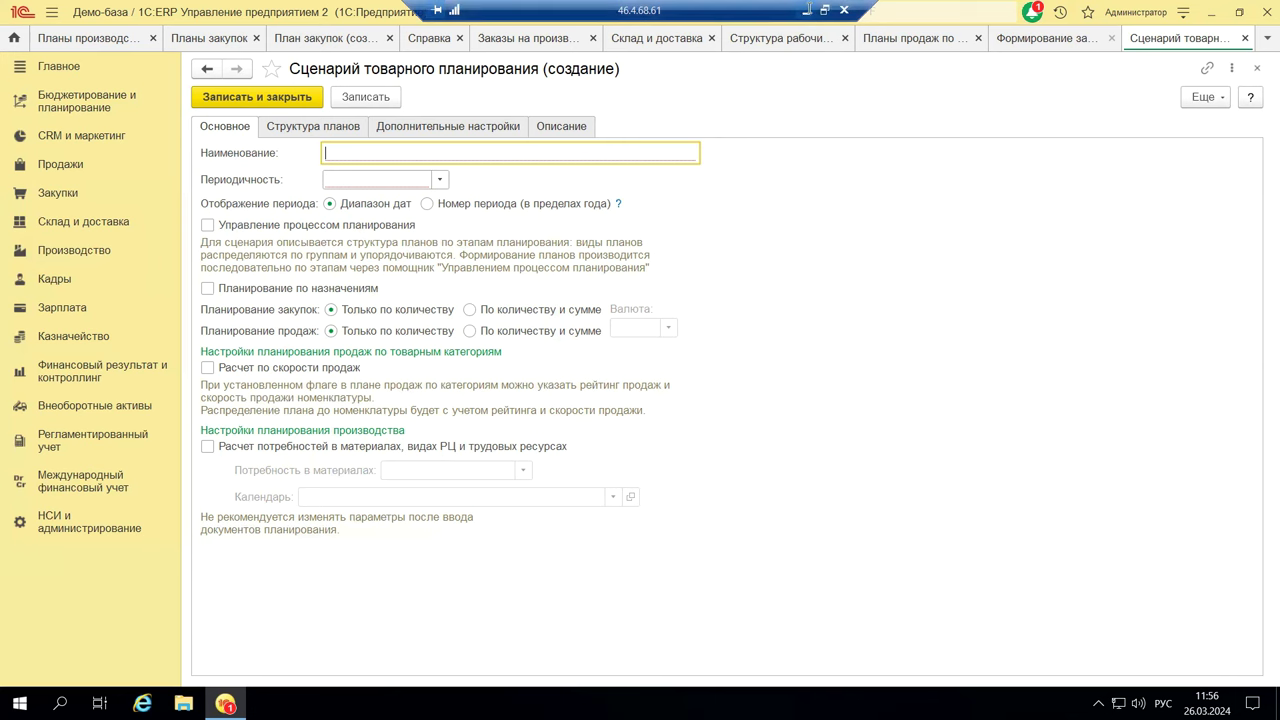
# Minimize the remote session and show the title slide of the production planning presentation in PowerPoint
pyautogui.click(805, 11)
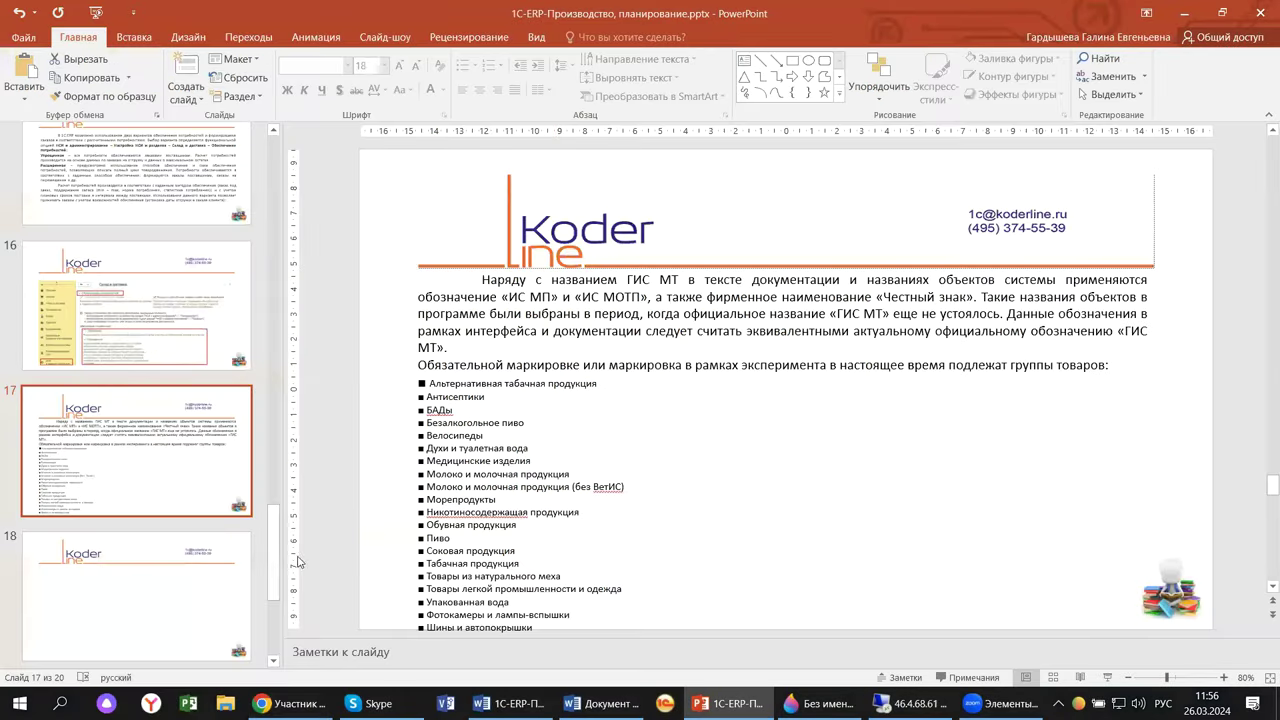
pyautogui.moveTo(277, 580); pyautogui.dragTo(275, 200)
pyautogui.click(145, 204)
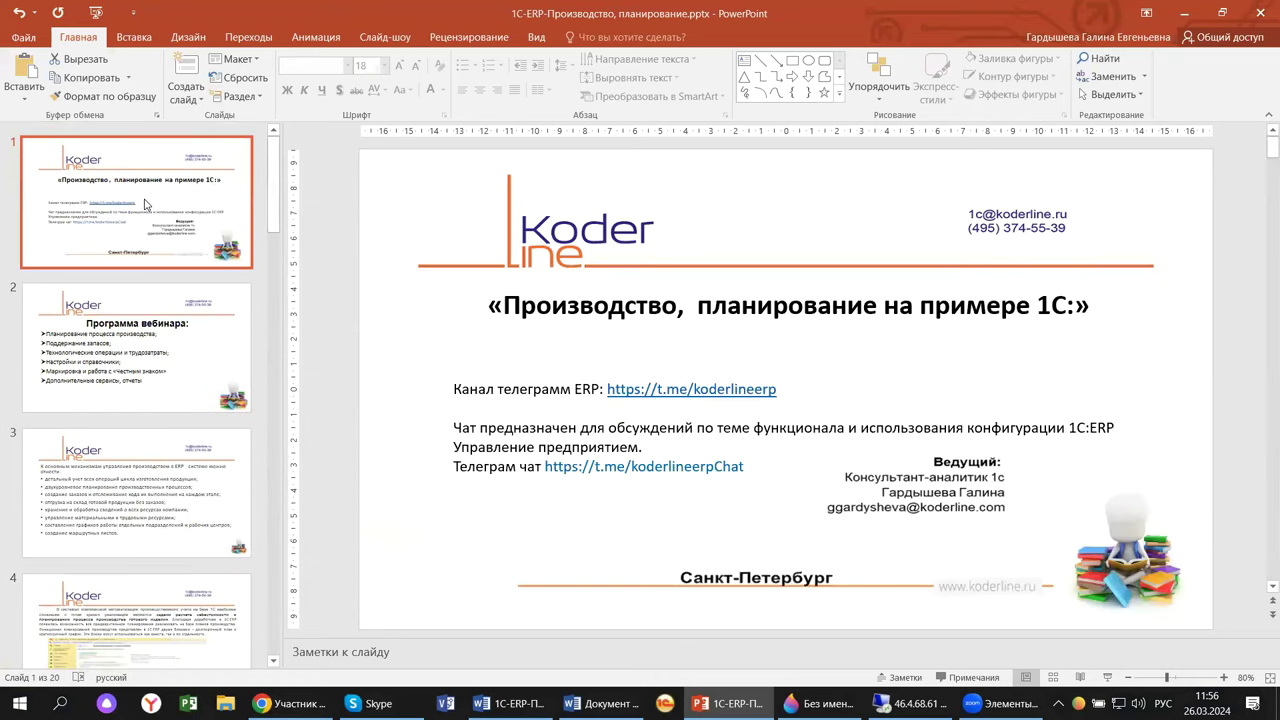